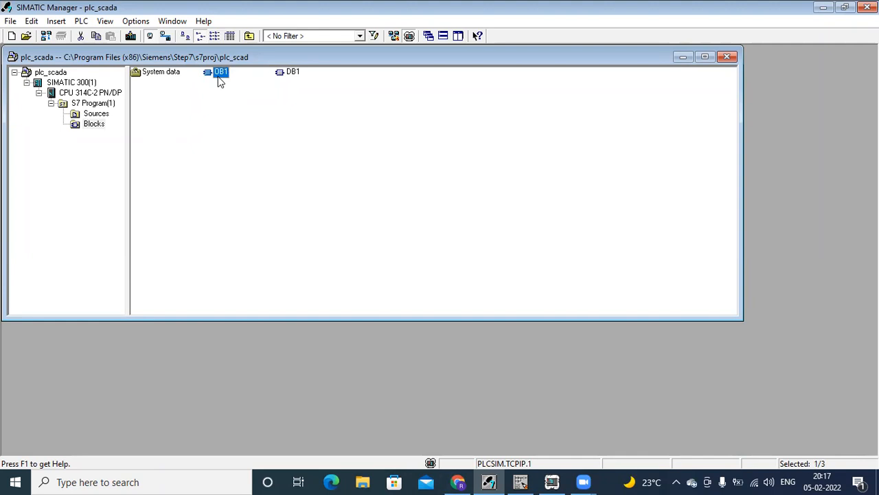
Step: Switch to the ladder editor to review OB1's conveyor motor network, and minimize the editor and SIMATIC Manager to reach the desktop
left_click(262, 155)
left_click(520, 481)
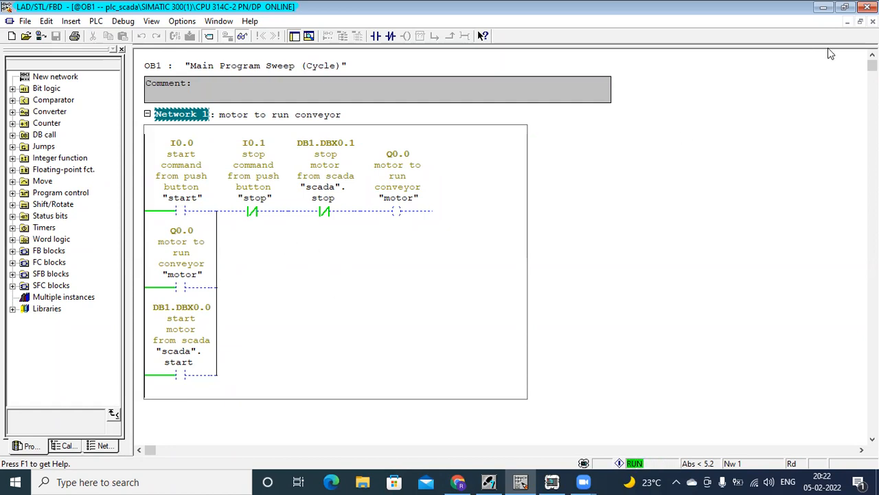
left_click(826, 9)
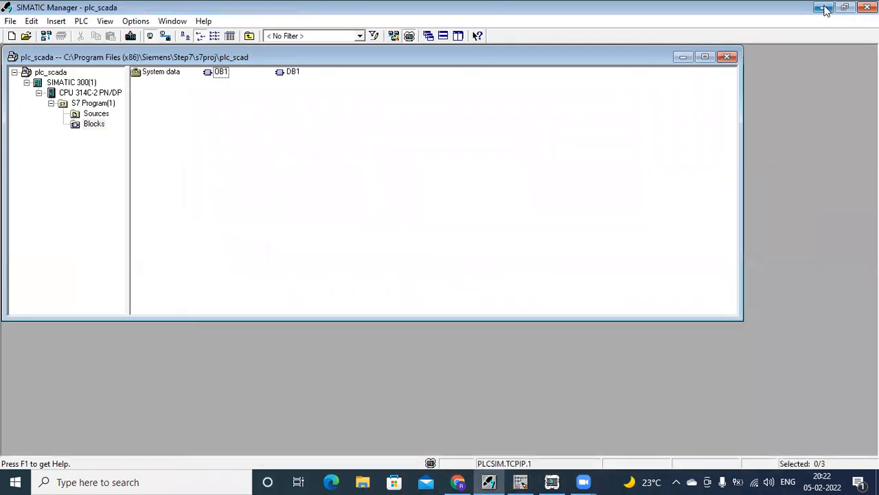
left_click(825, 8)
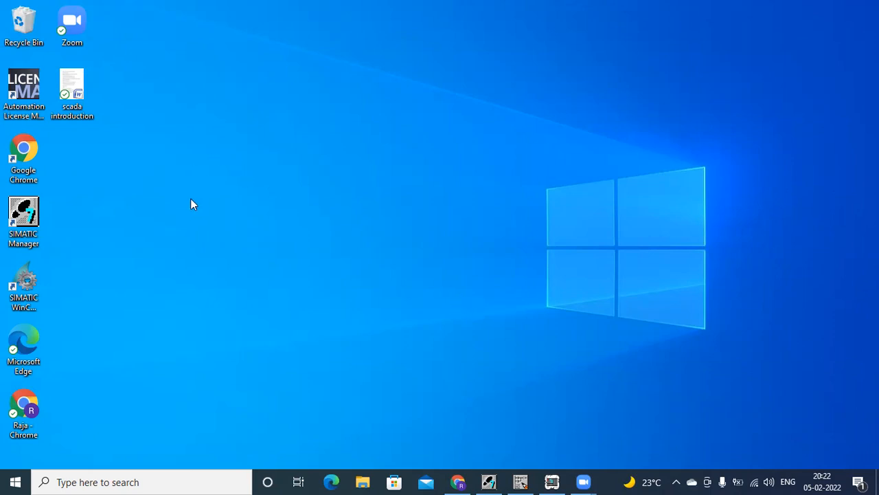
Step: Open the scada introduction document and SIMATIC WinCC Explorer from the desktop, and bring WinCC Explorer to the front
left_click(30, 281)
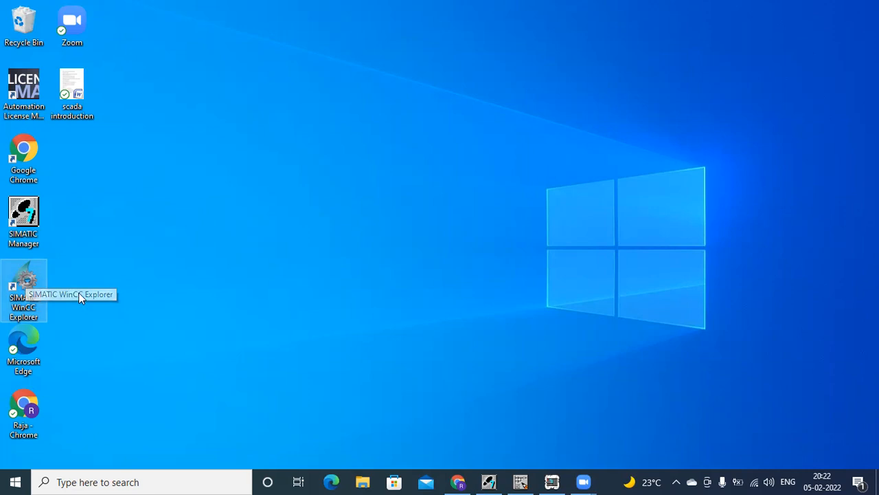
left_click(74, 96)
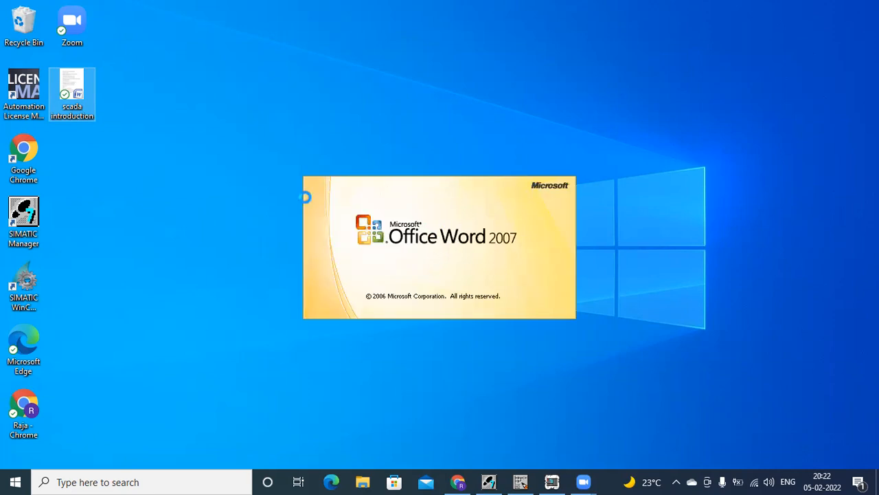
left_click(42, 303)
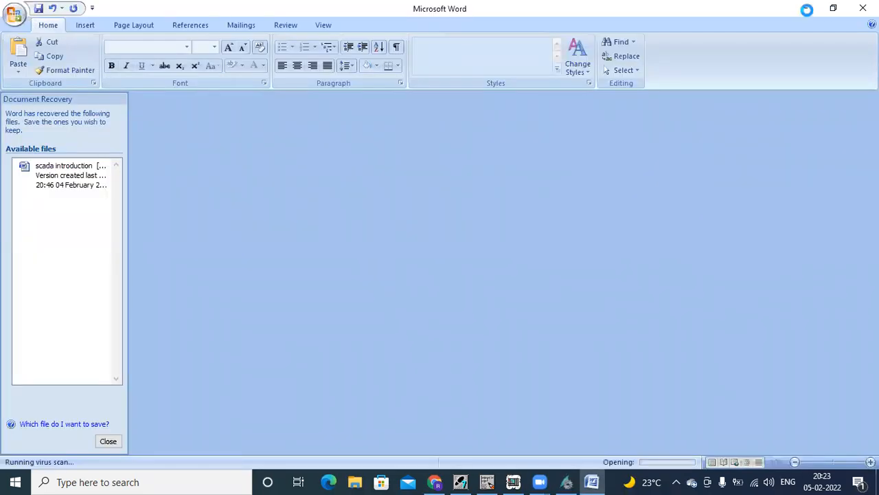
left_click(576, 478)
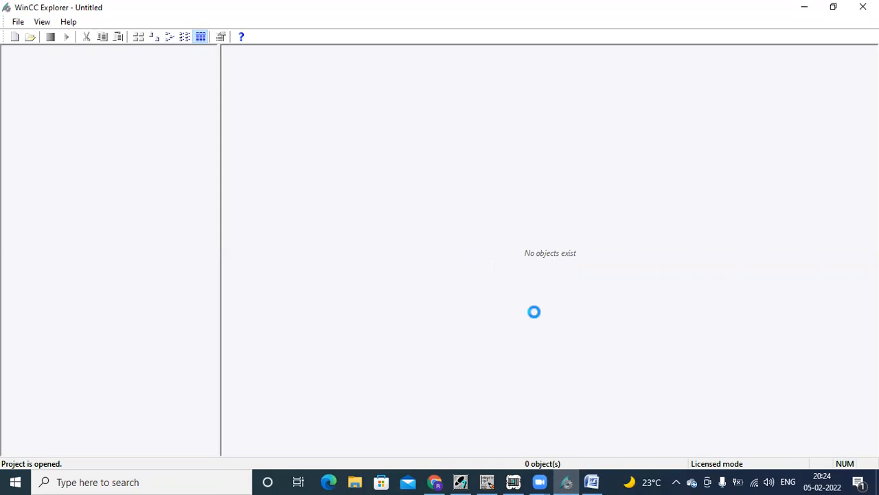
left_click(675, 481)
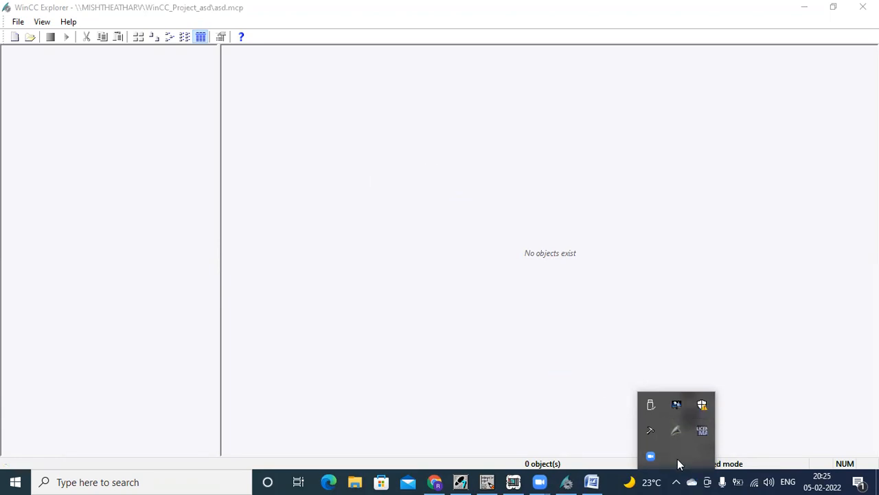
left_click(677, 481)
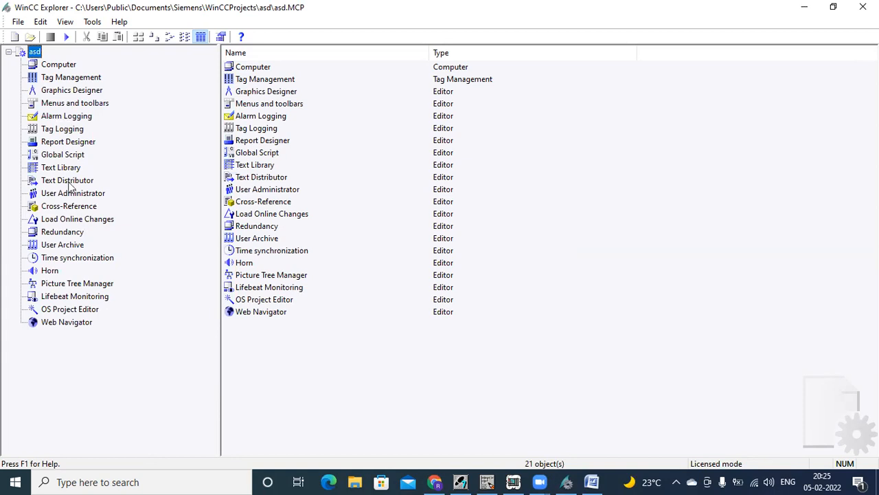
Step: Close the currently loaded asd project in WinCC Explorer
left_click(18, 23)
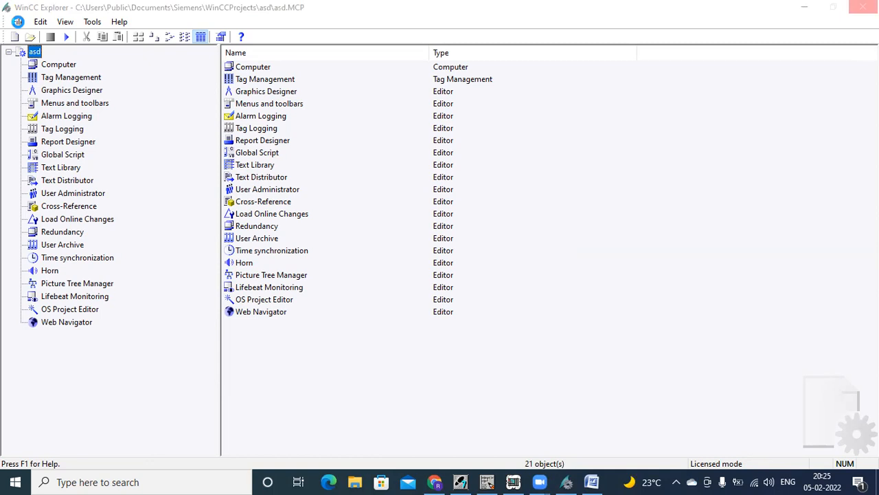
left_click(17, 22)
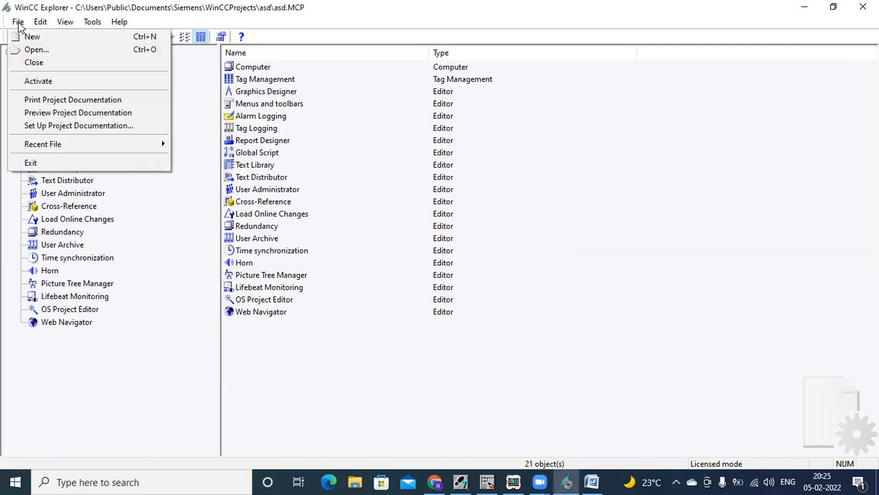
left_click(28, 62)
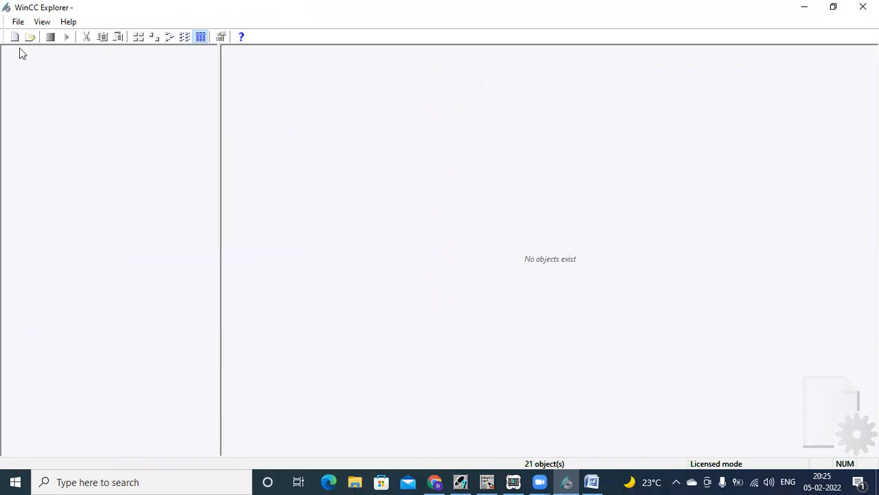
Step: Create a new single-user project named 05022022 in the default WinCCProjects path
left_click(18, 23)
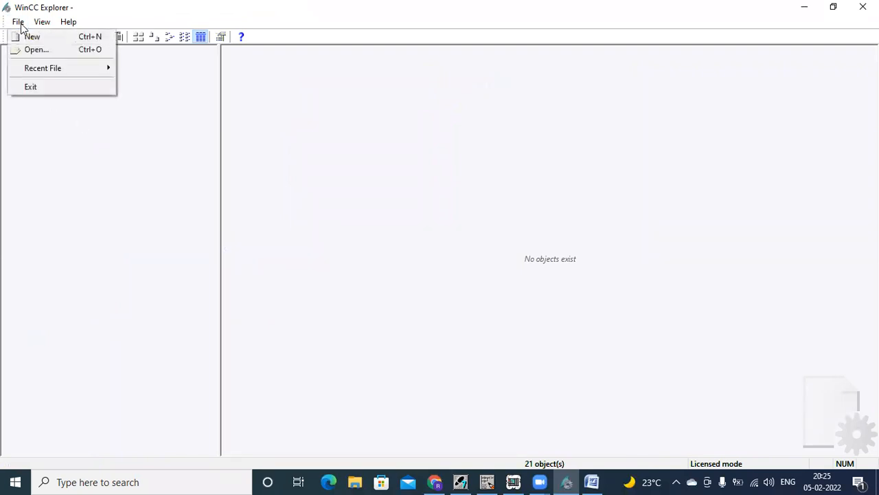
left_click(20, 36)
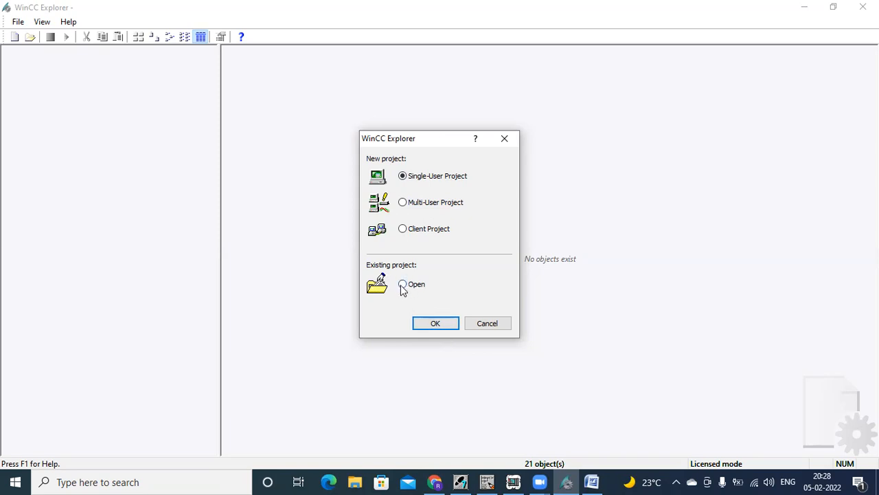
left_click(435, 323)
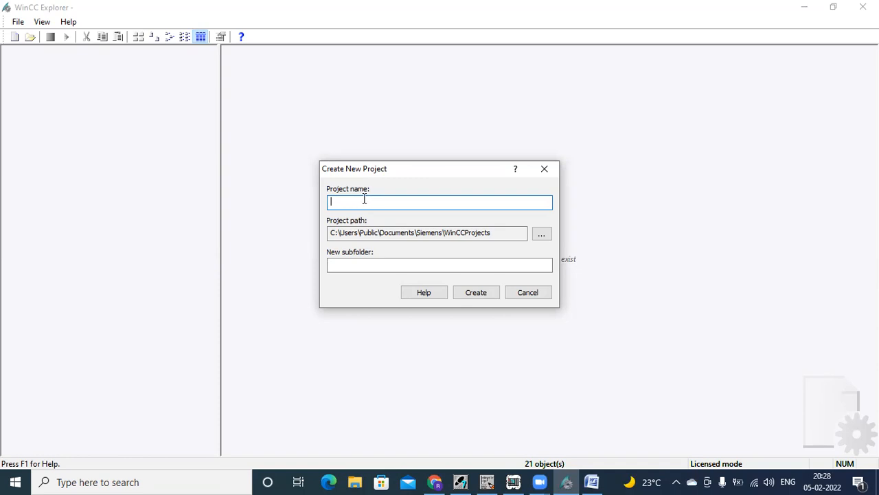
type("05022022")
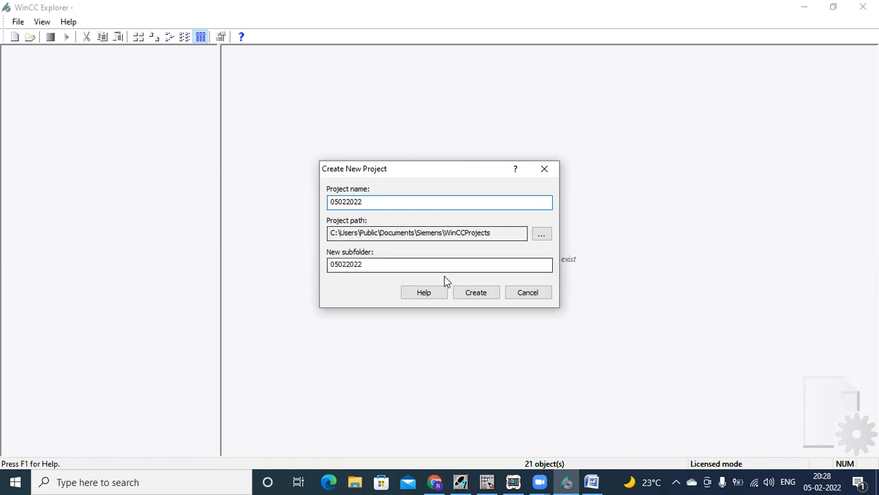
left_click(482, 295)
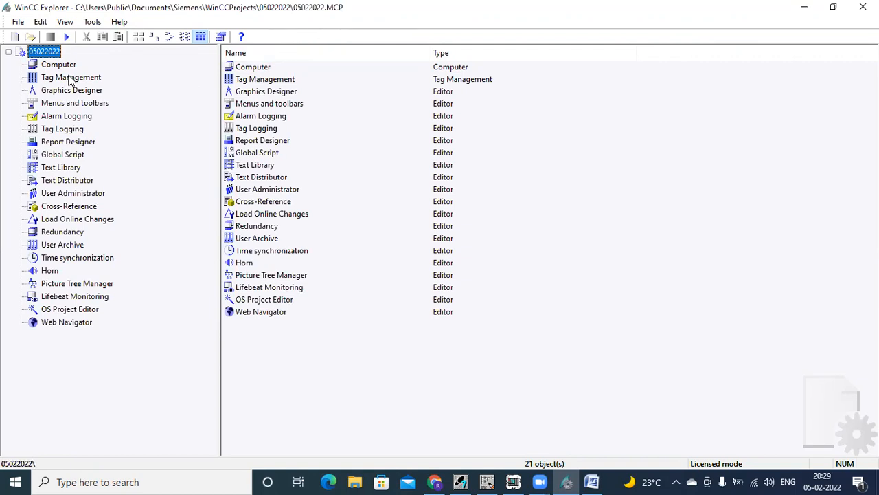
Step: Look through the new project's components, including Computer, Tag Management, Graphics Designer, Alarm Logging, Tag Logging and Report Designer
left_click(46, 65)
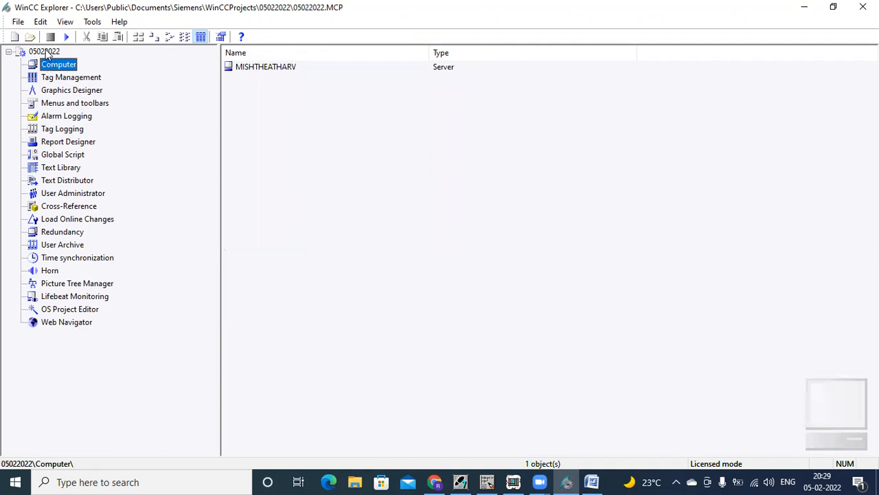
left_click(47, 52)
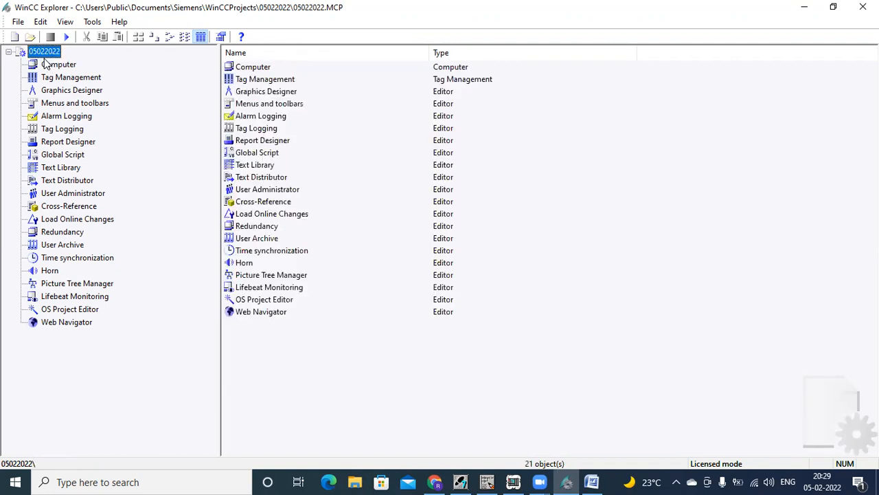
left_click(73, 81)
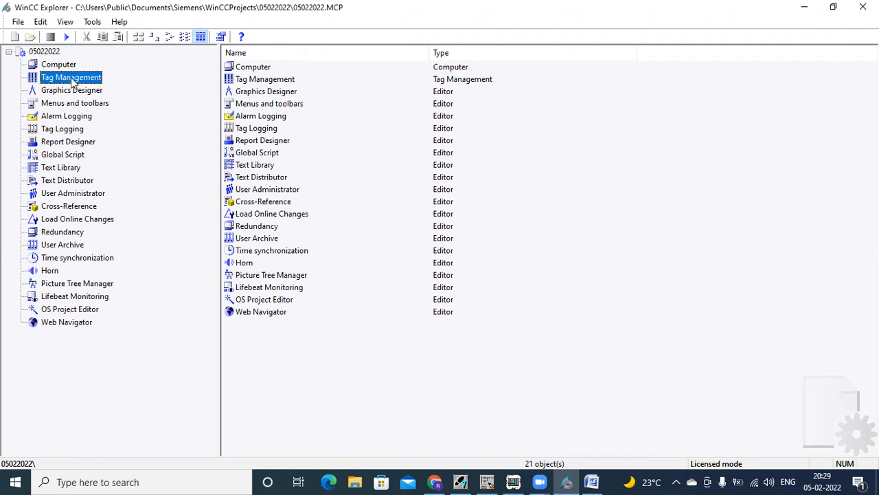
left_click(68, 97)
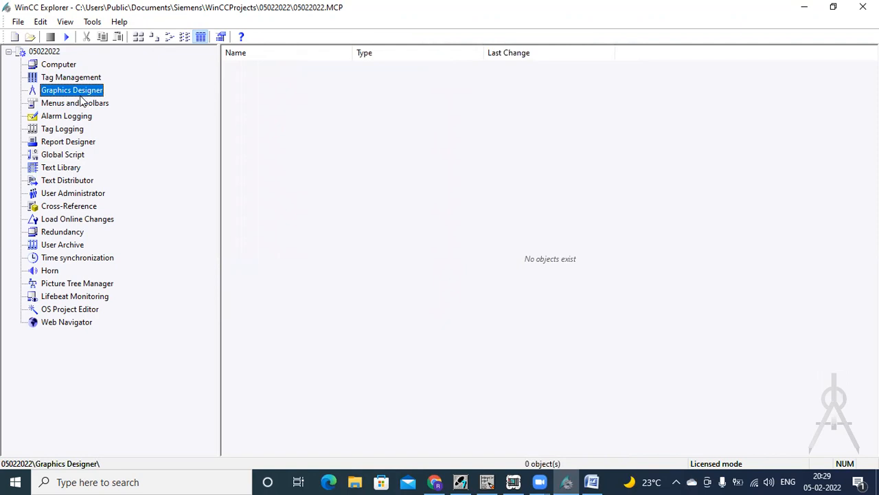
left_click(77, 120)
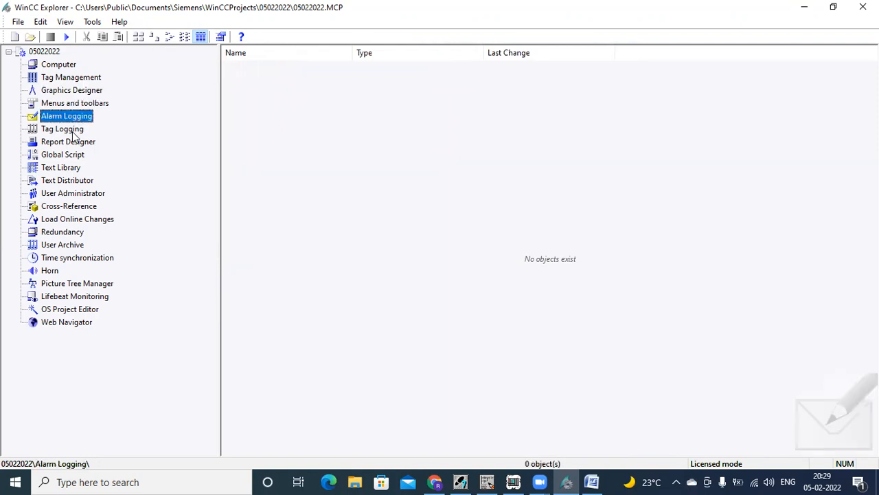
left_click(76, 132)
left_click(77, 143)
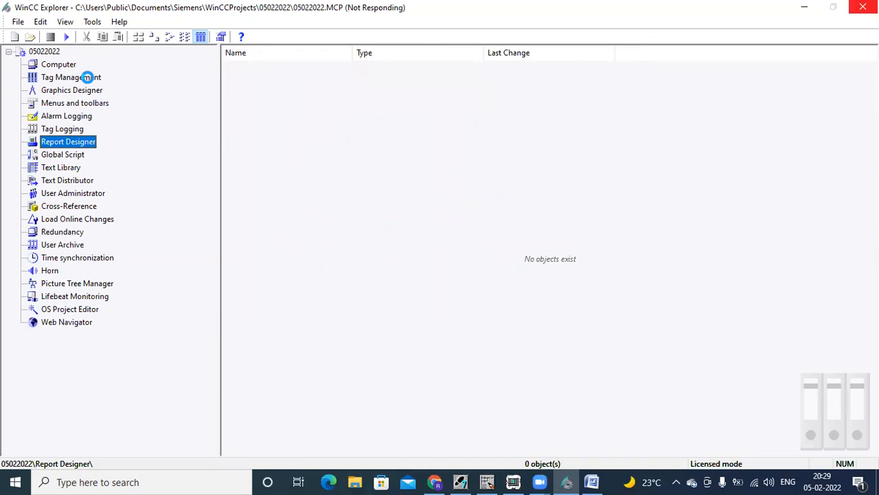
Step: Open the Tag Management editor and examine the predefined internal tags
left_click(85, 78)
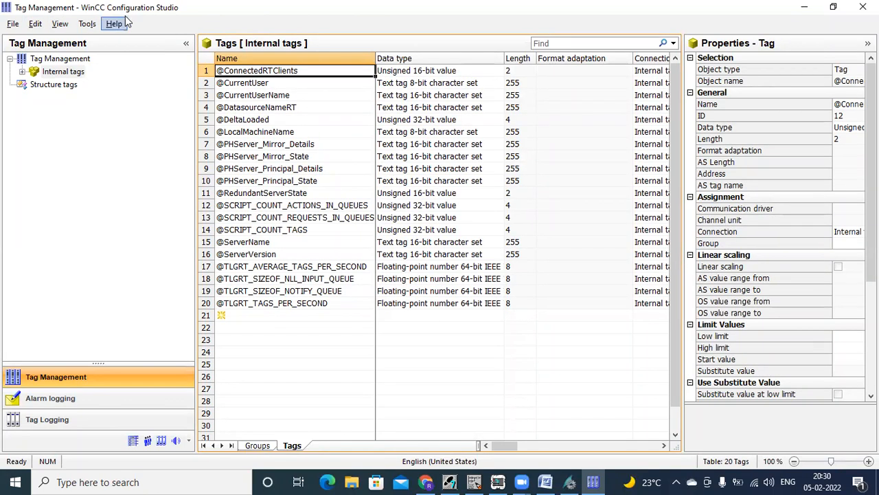
left_click(65, 72)
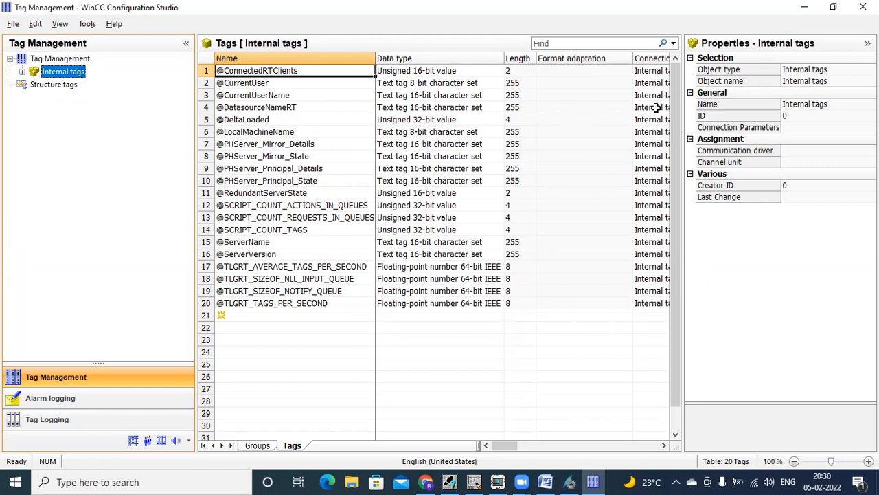
left_click(275, 83)
left_click(277, 96)
left_click(277, 120)
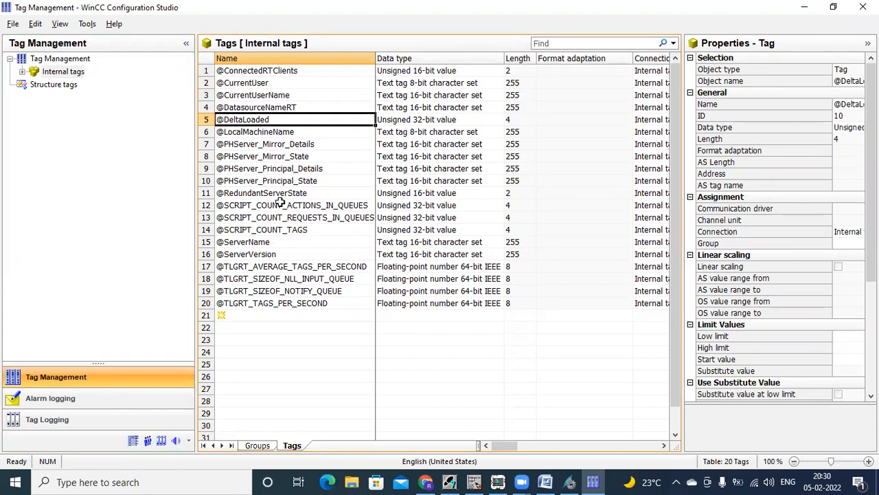
Step: Add the SIMATIC S7 Protocol Suite communication driver to Tag Management
left_click(69, 60)
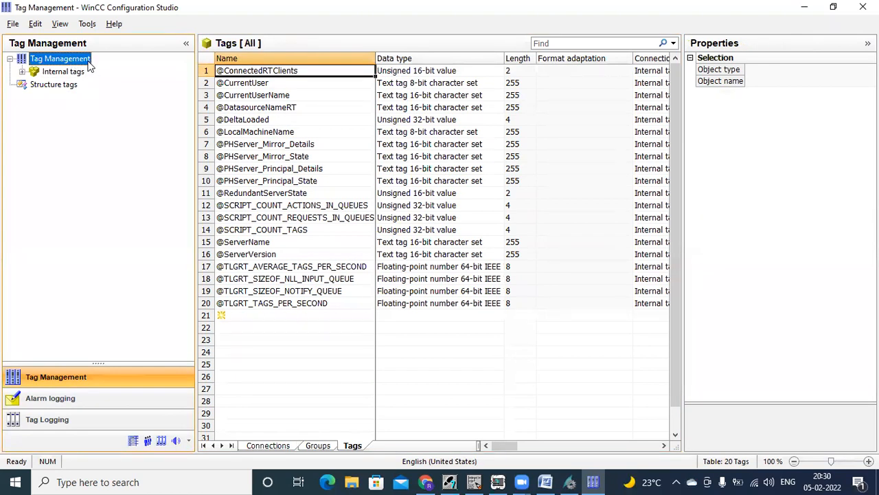
right_click(88, 63)
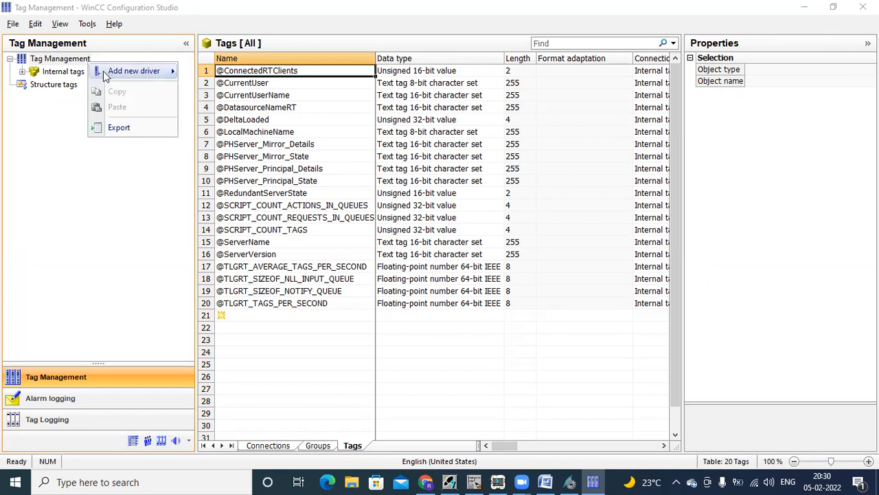
mouse_move(131, 77)
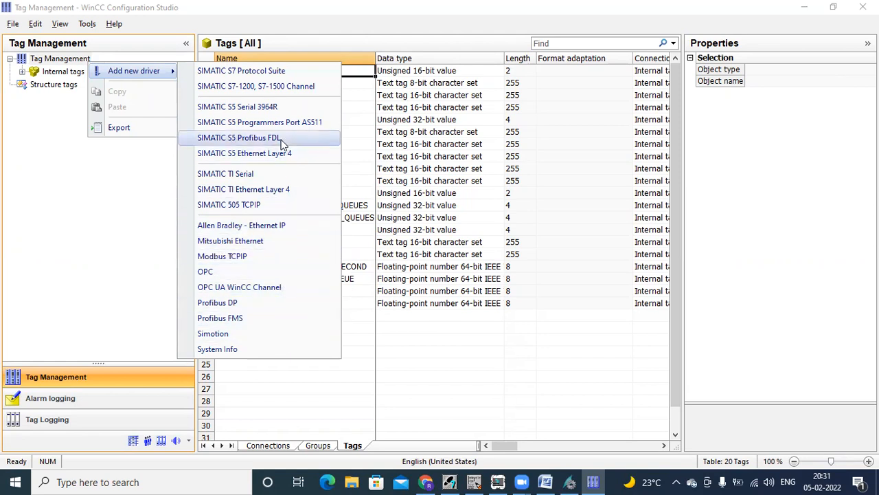
left_click(292, 73)
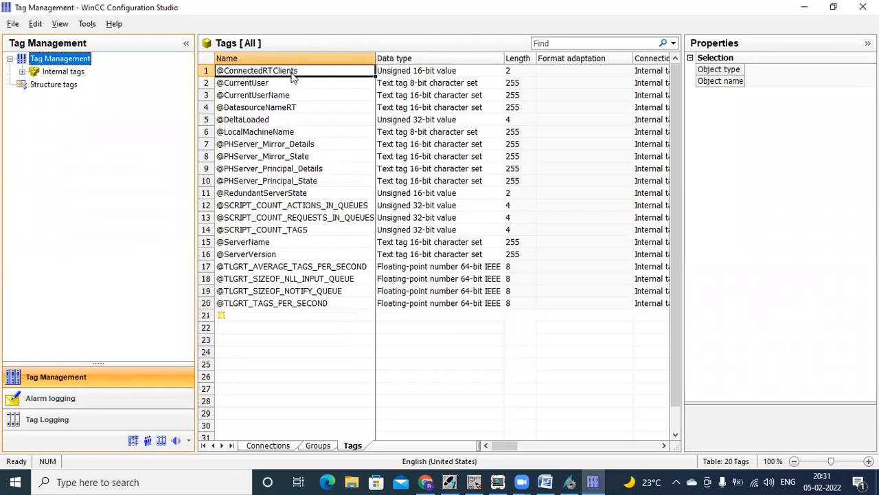
Step: Examine the new driver's MPI, PROFIBUS, Industrial Ethernet and TCP/IP channel units, and switch to S7-PLCSIM to check the simulator's interface type
left_click(81, 87)
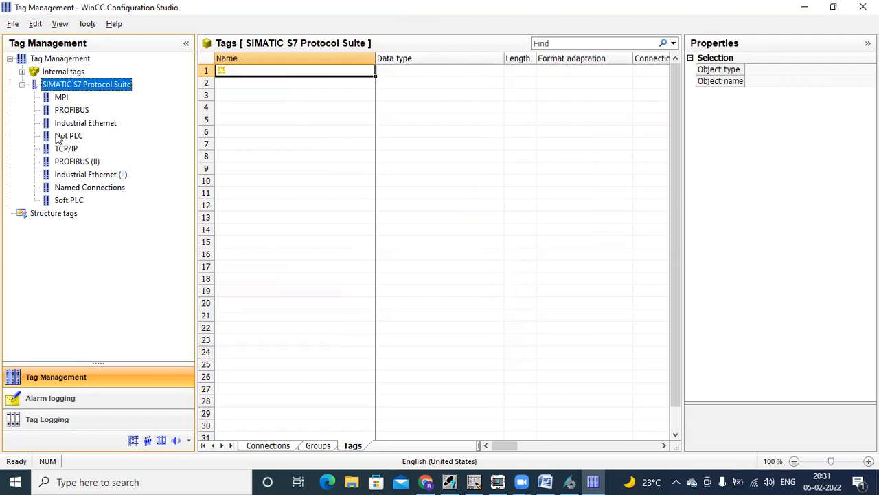
left_click(61, 98)
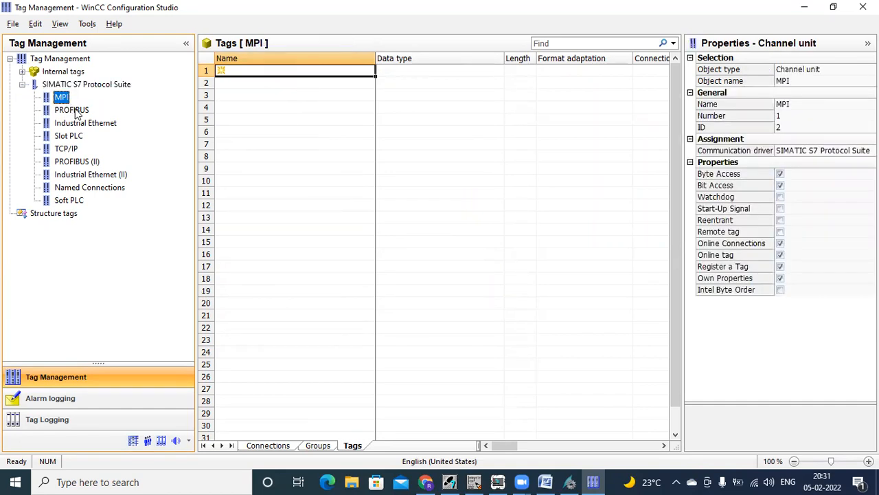
left_click(75, 112)
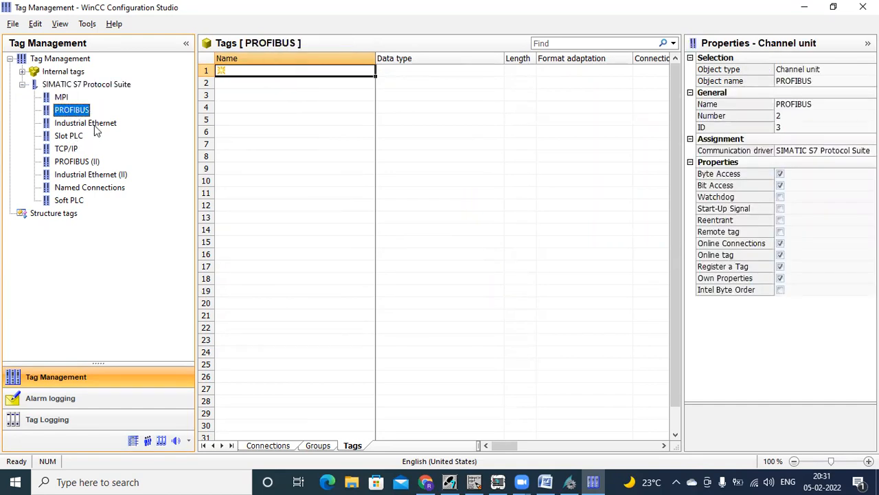
left_click(95, 126)
left_click(76, 150)
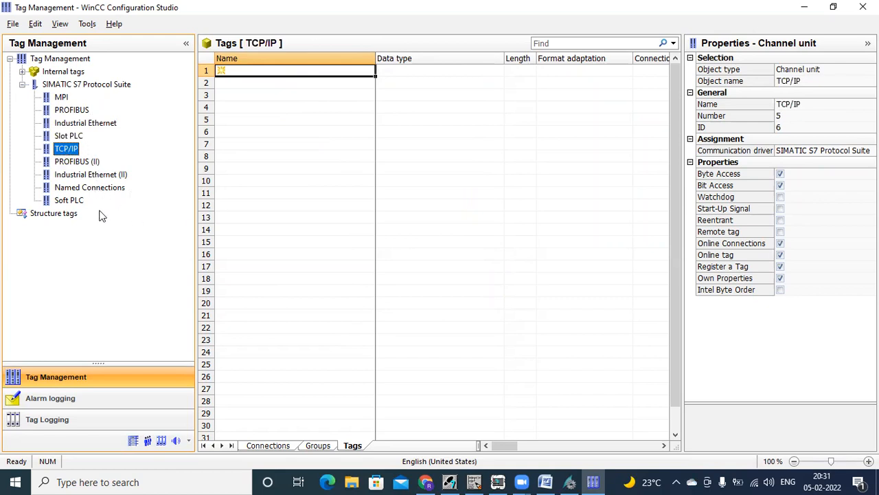
left_click(498, 482)
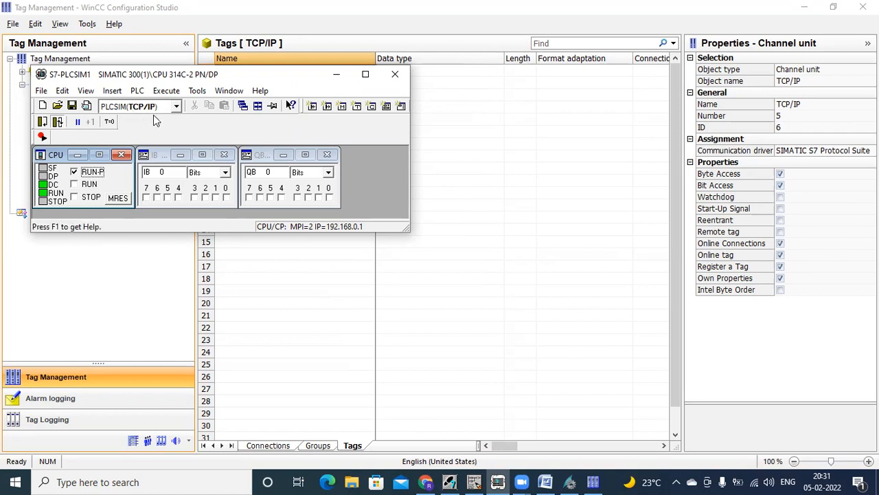
Step: Return to Tag Management and set the TCP/IP channel unit's logical device name to PLCSIM.TCPIP.1 in its system parameters
left_click(337, 75)
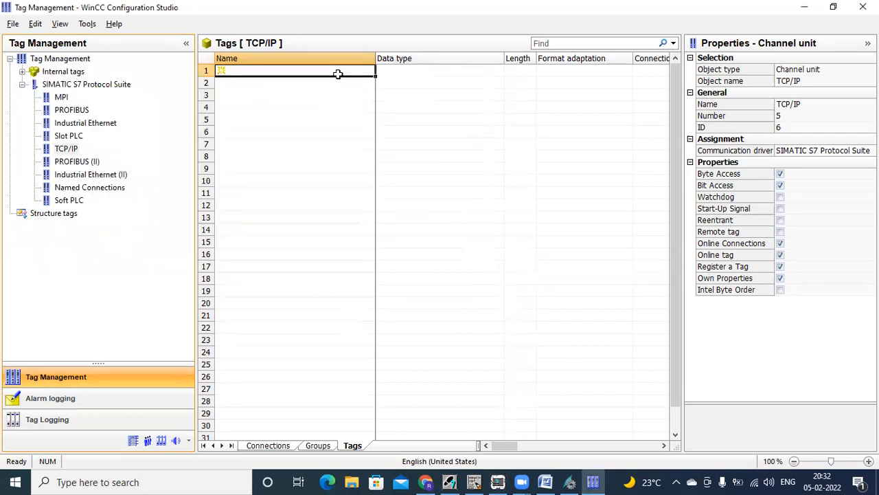
left_click(68, 150)
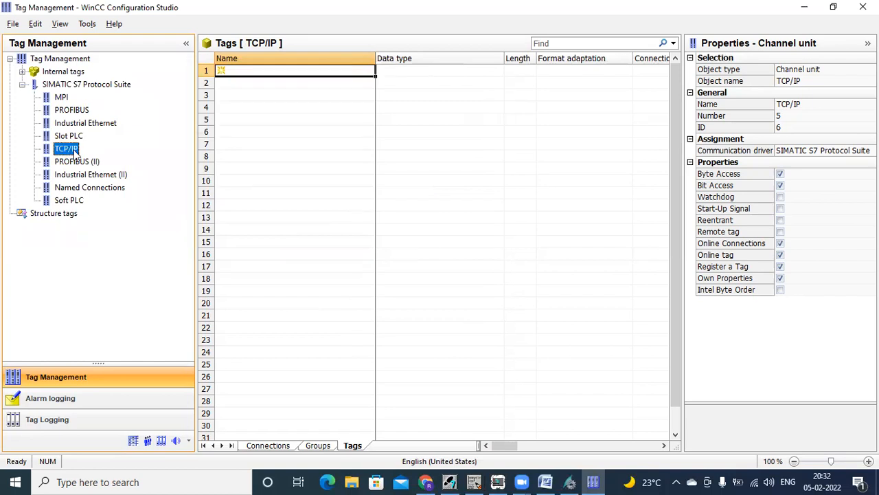
right_click(75, 152)
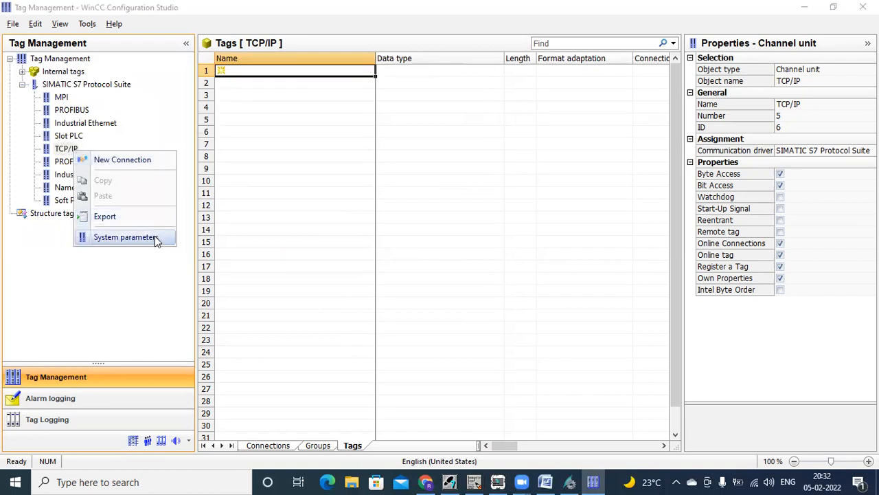
left_click(131, 237)
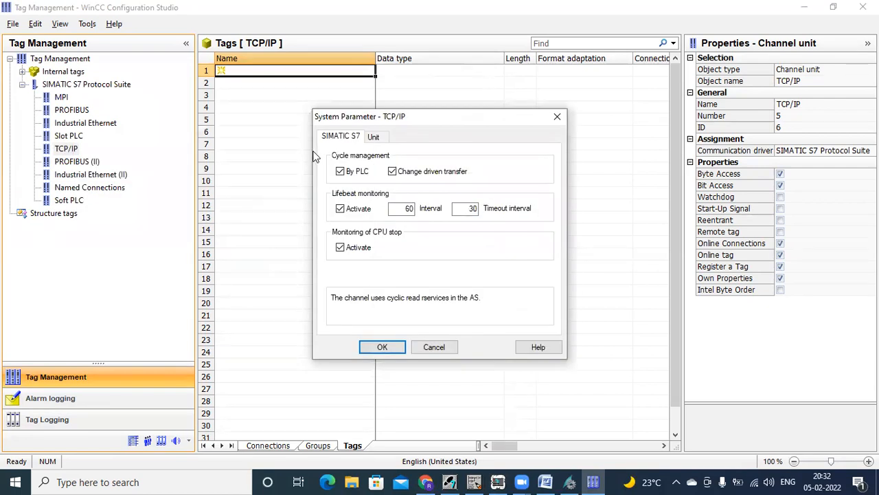
left_click(374, 137)
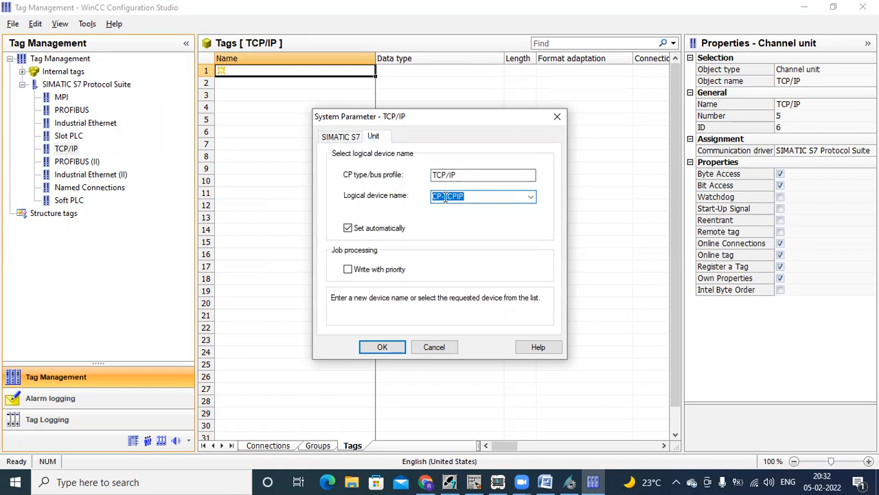
left_click(530, 196)
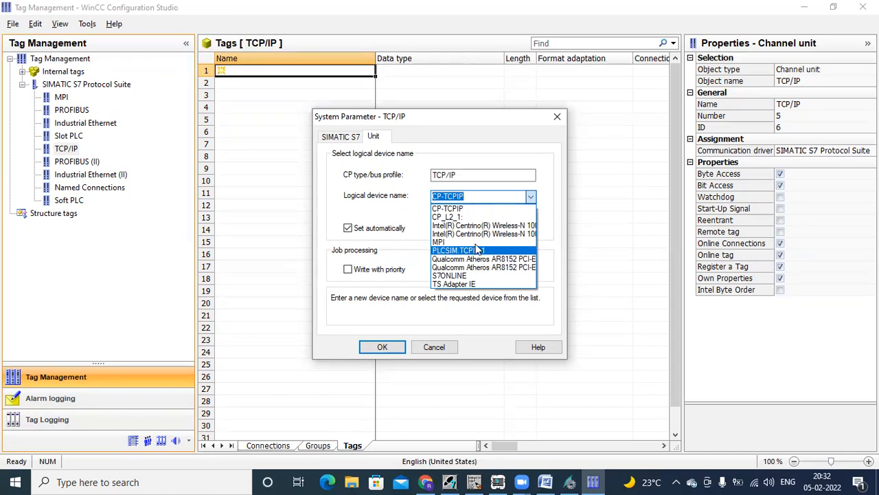
left_click(470, 251)
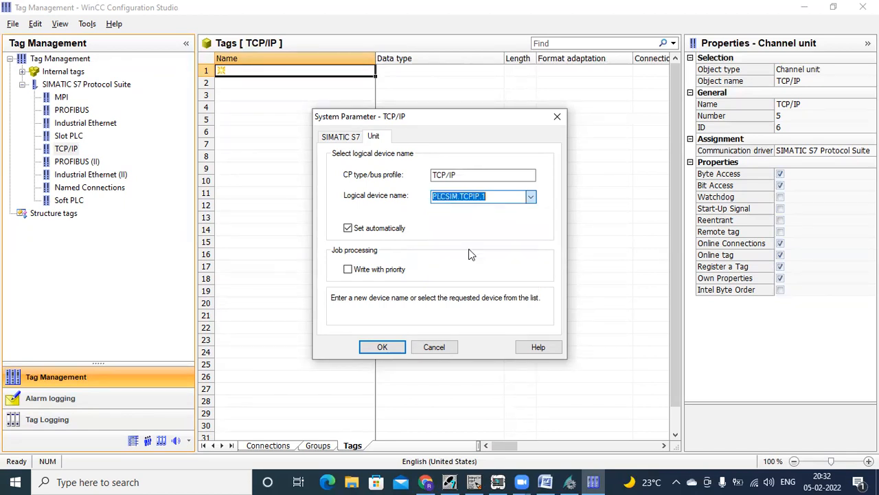
left_click(397, 347)
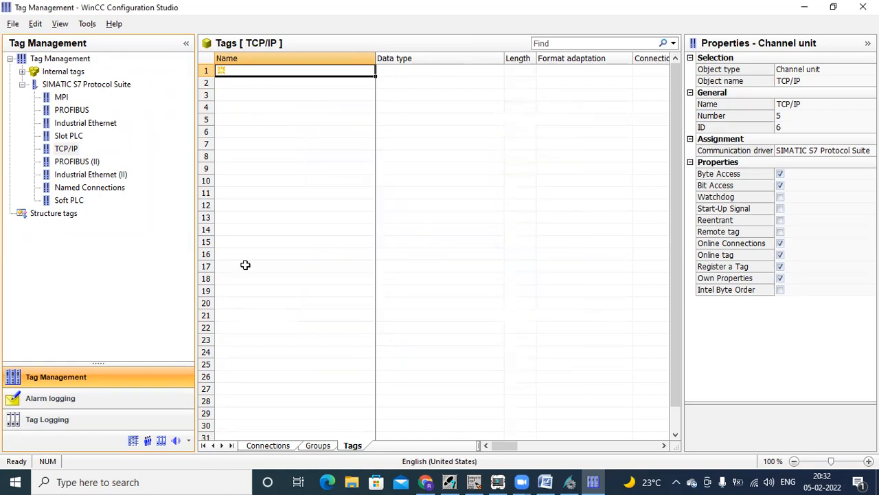
Step: Create a new connection named plc1 under the TCP/IP channel unit
left_click(76, 154)
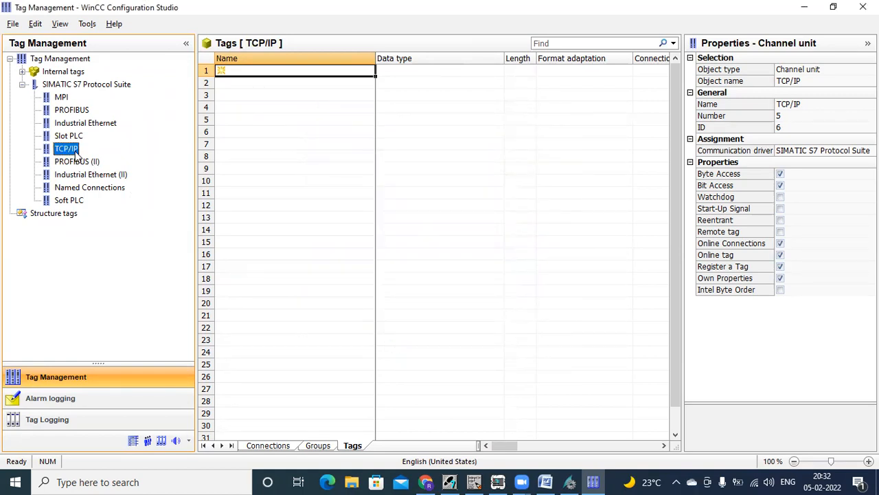
right_click(75, 155)
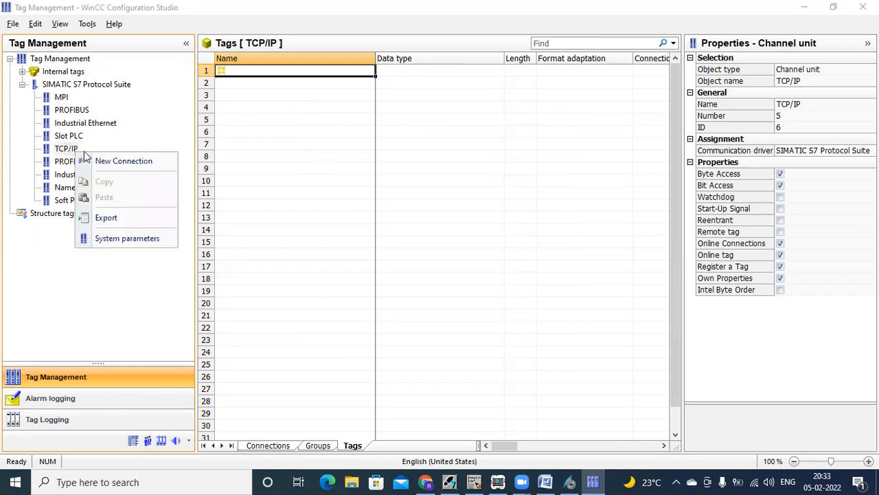
left_click(120, 162)
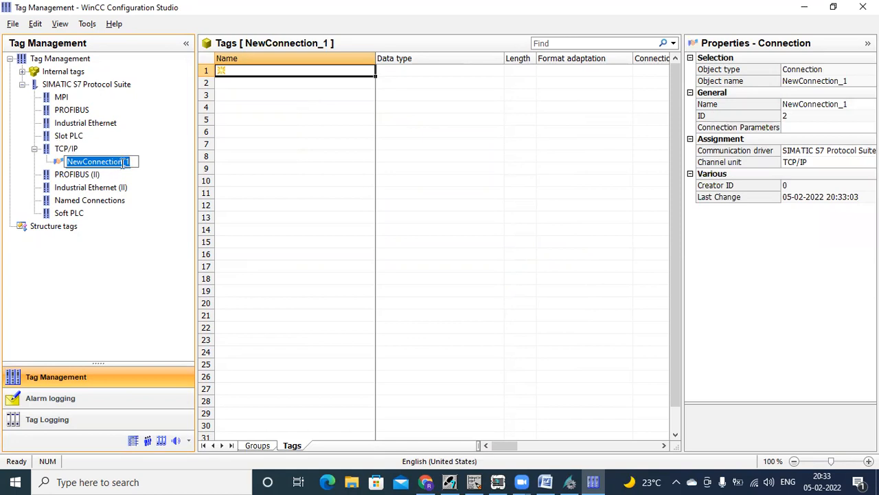
type("plc1")
key("Return")
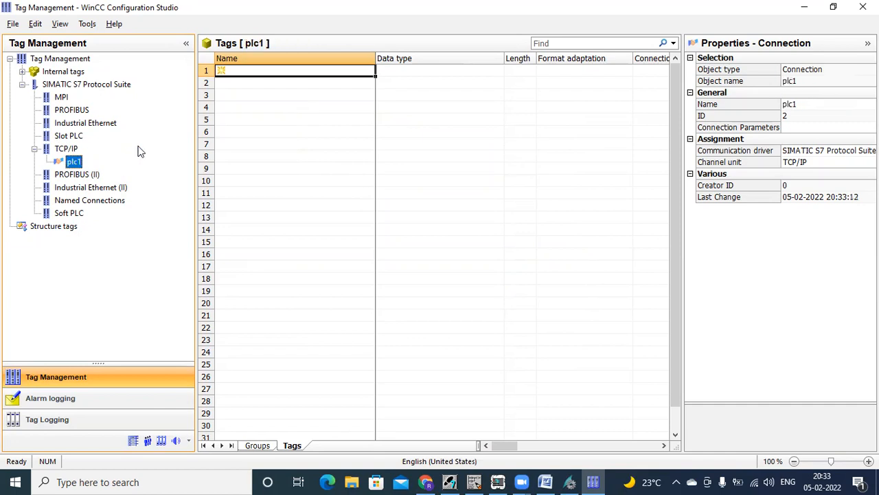
Step: Set the plc1 connection parameters to IP address 192.168.0.1 and slot number 02
right_click(80, 167)
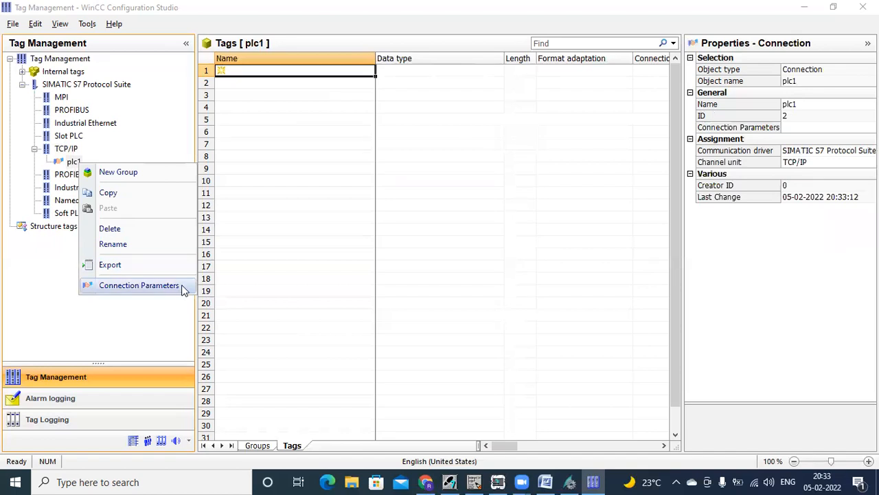
left_click(138, 285)
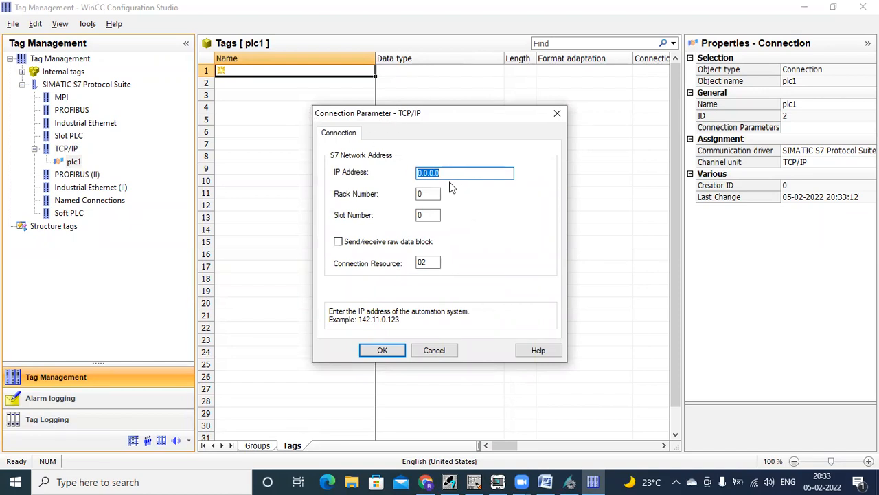
type("192.168.0.1")
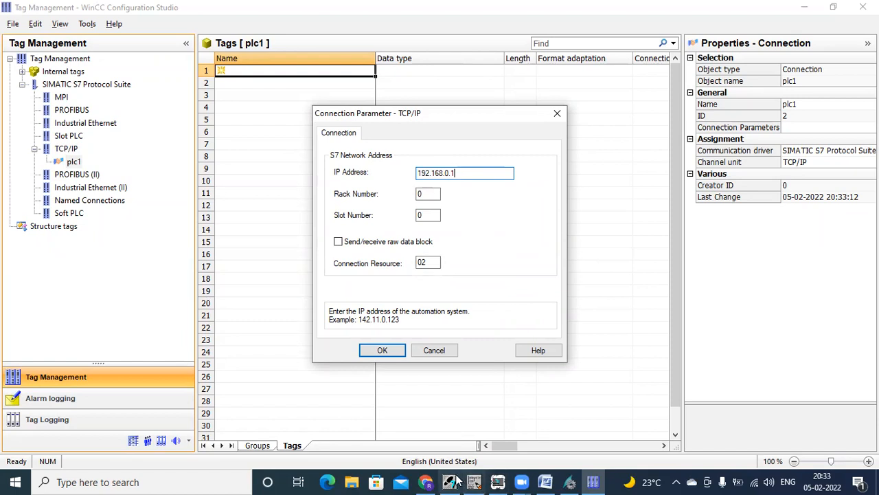
mouse_move(456, 481)
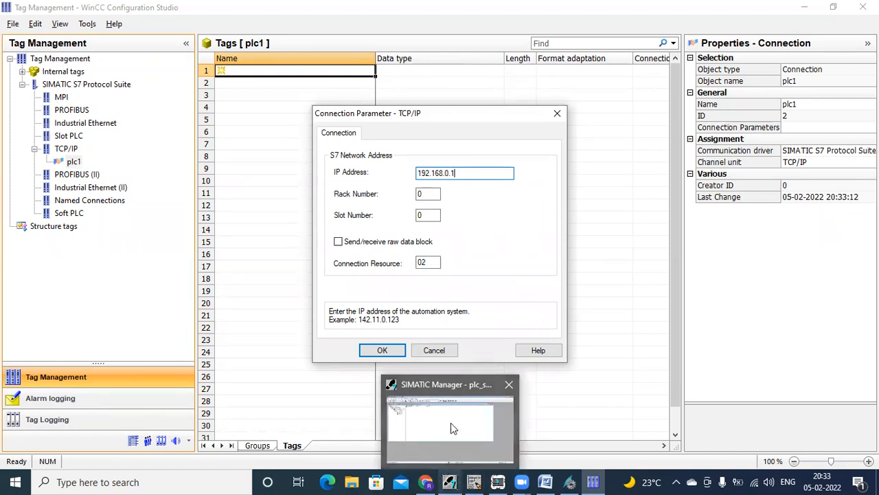
double_click(435, 214)
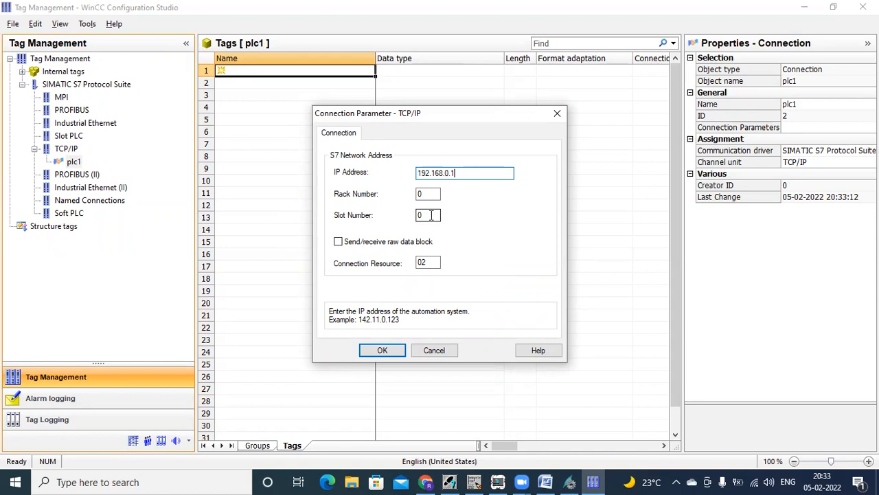
type("02")
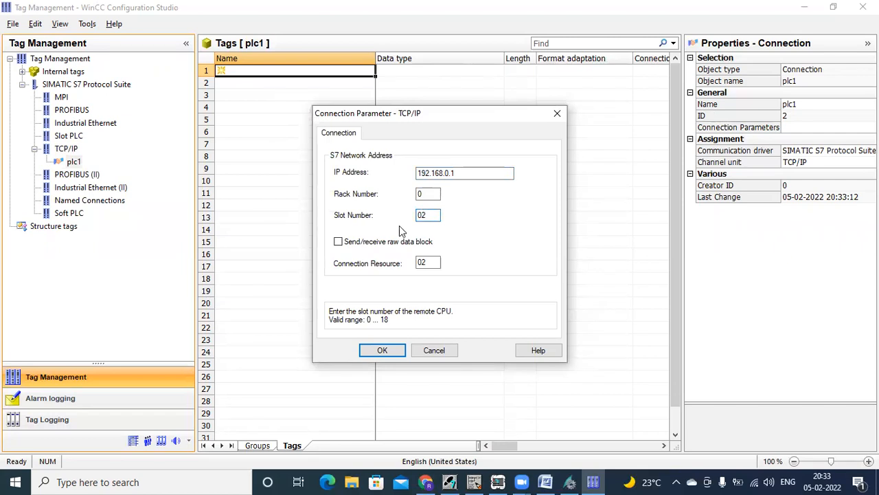
left_click(391, 349)
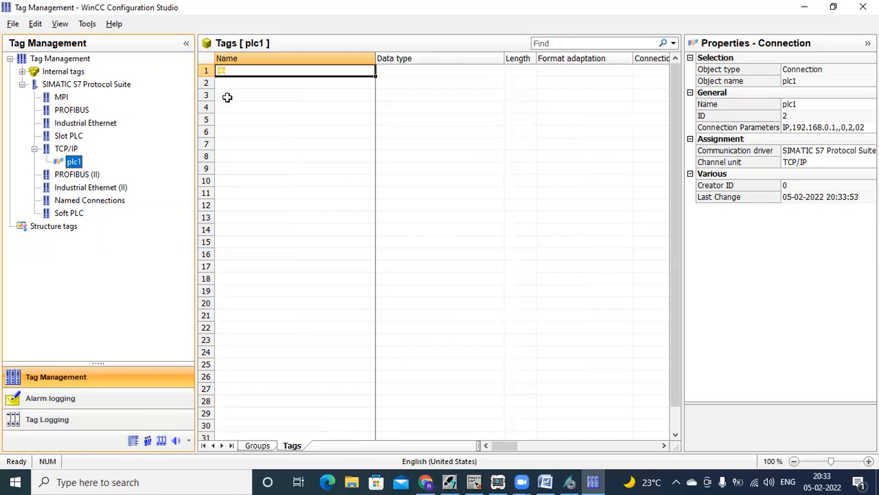
Step: Narrow the navigation pane and the Name, Data type, Format adaptation and Connection columns to make room for the Address column
left_click_drag(195, 95, 149, 96)
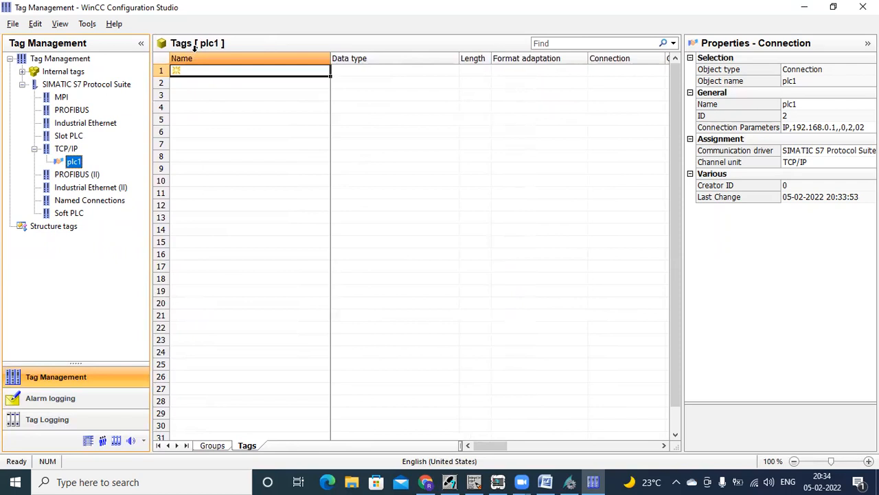
left_click_drag(331, 59, 241, 77)
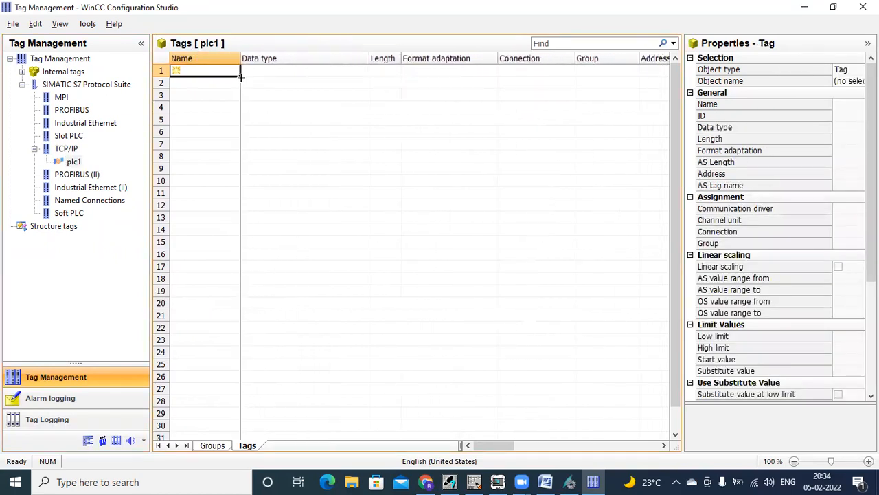
left_click_drag(367, 62, 305, 61)
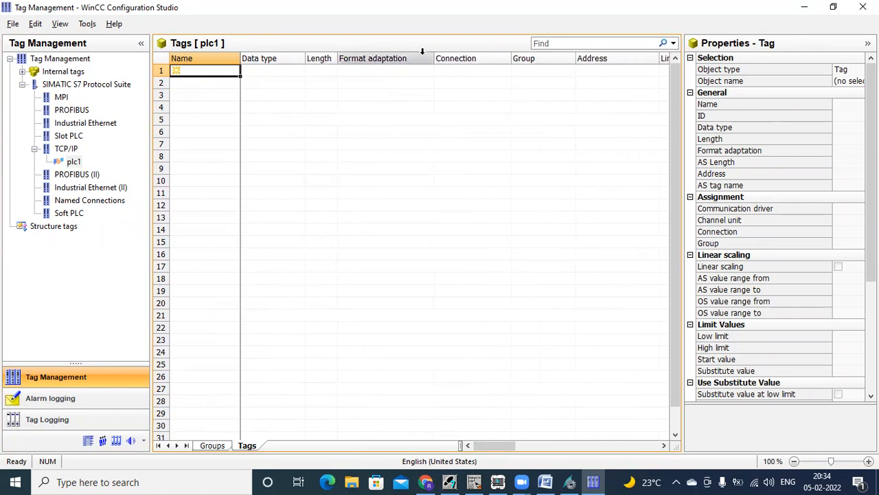
left_click_drag(433, 61, 394, 74)
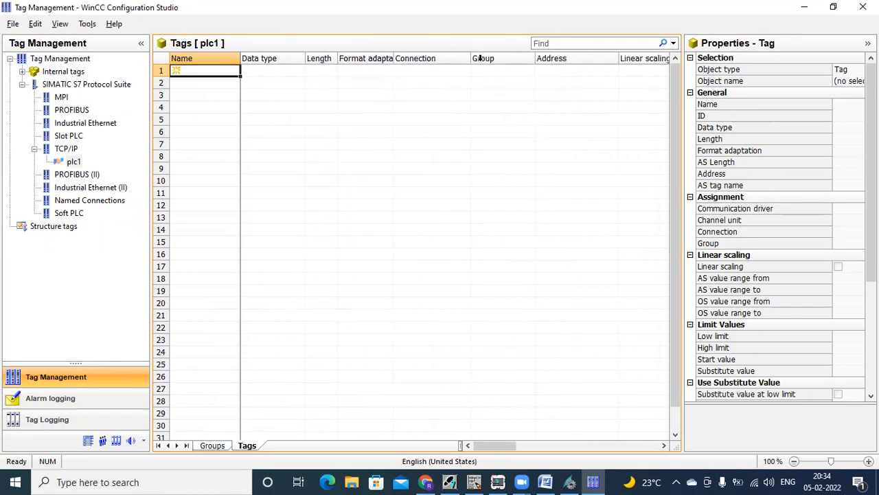
left_click_drag(471, 59, 444, 70)
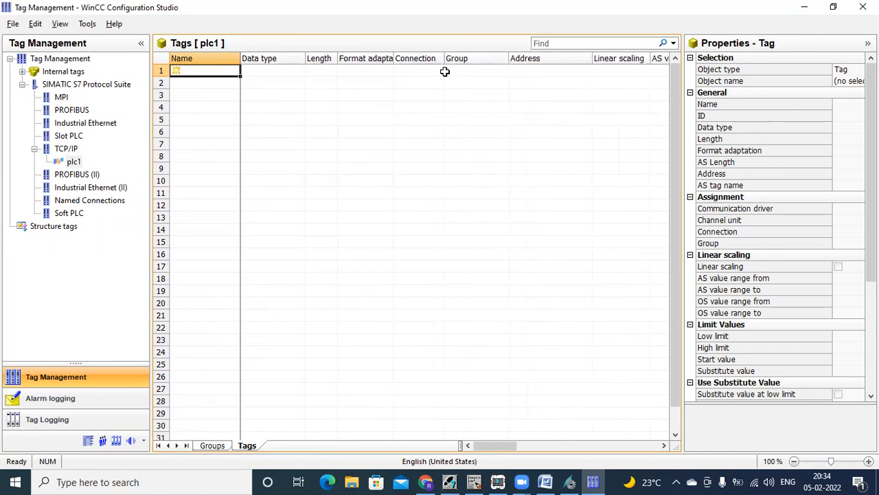
left_click(582, 71)
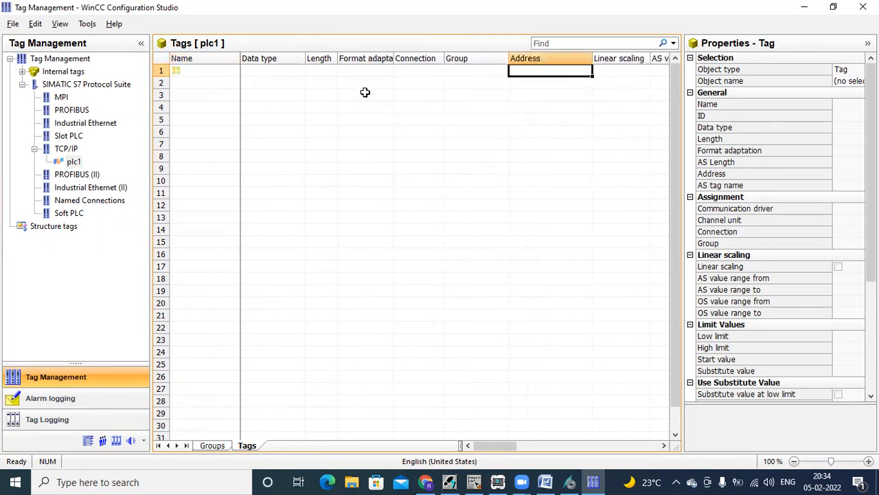
Step: Add a tag named start to the plc1 connection and set its data type to Binary Tag
double_click(214, 72)
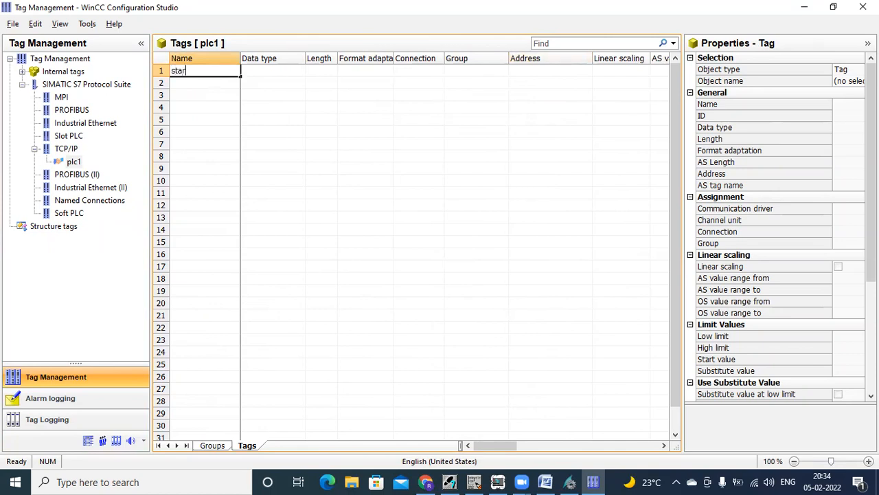
key("Return")
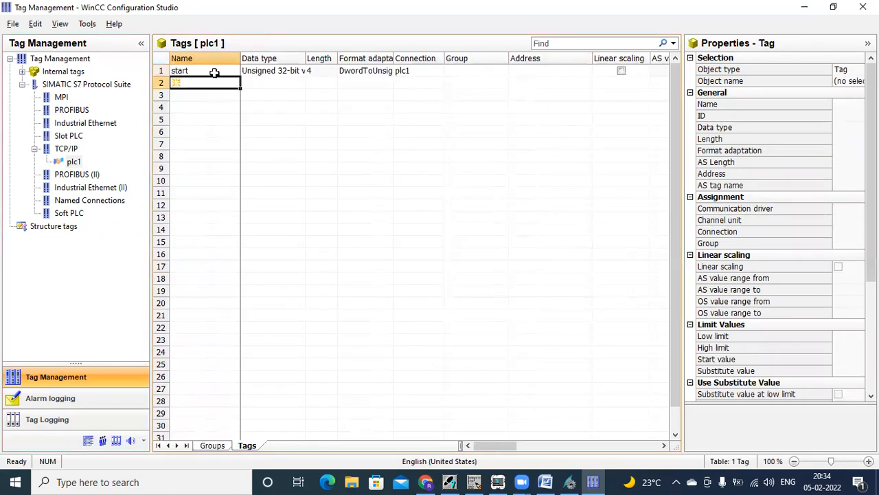
left_click(276, 71)
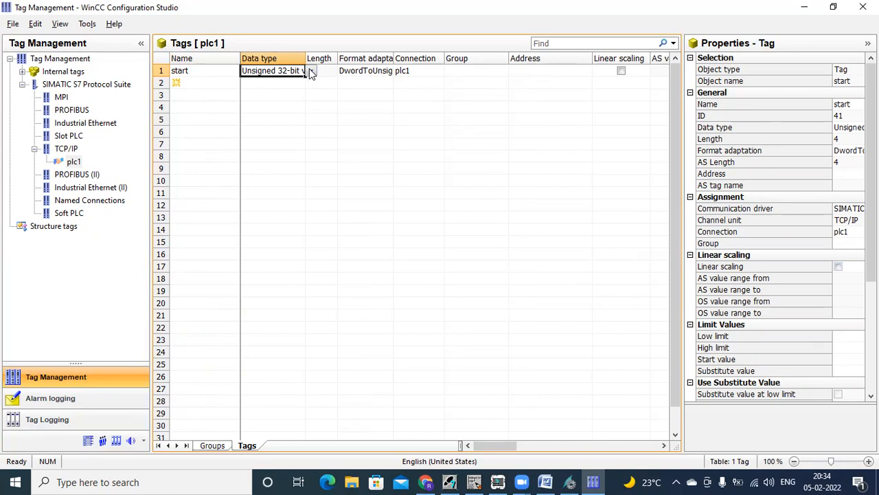
left_click(310, 73)
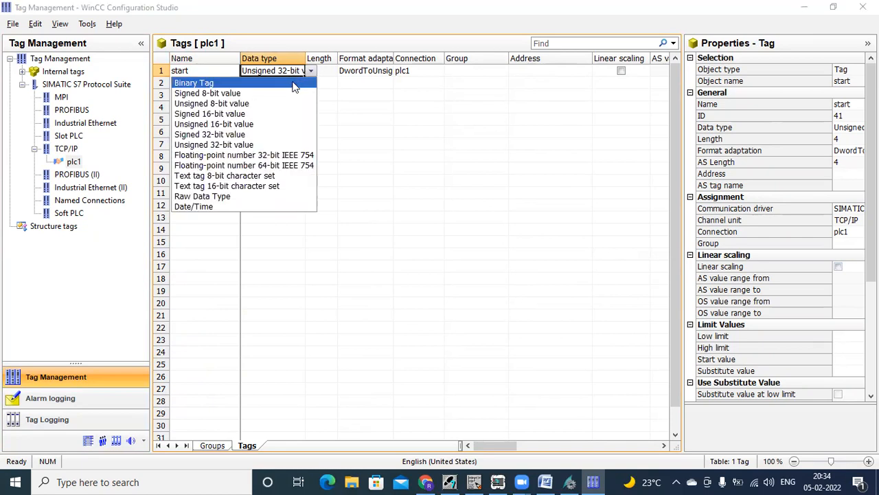
left_click(295, 82)
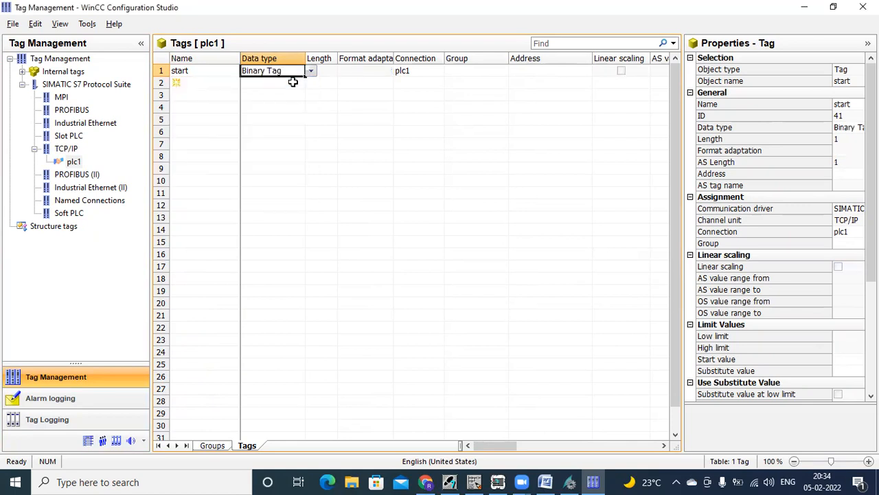
Step: Set the start tag's address to data area DB, DB number 1, byte 0, bit 0
left_click(533, 72)
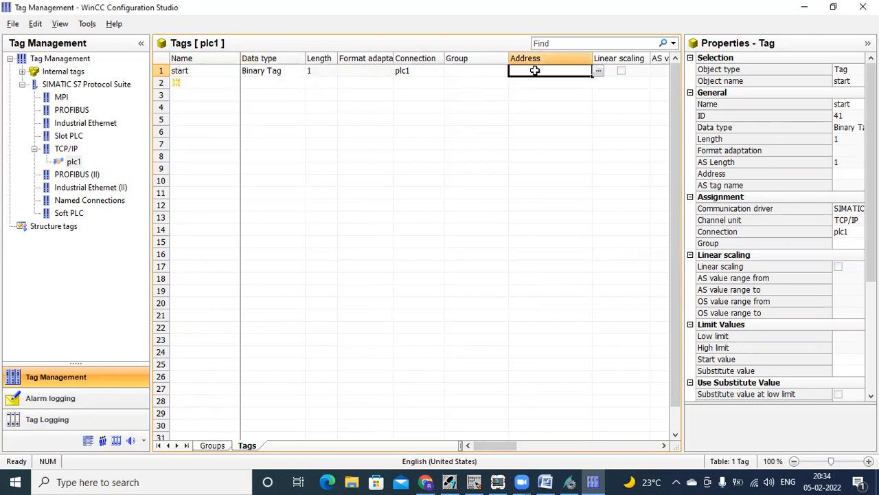
left_click(599, 73)
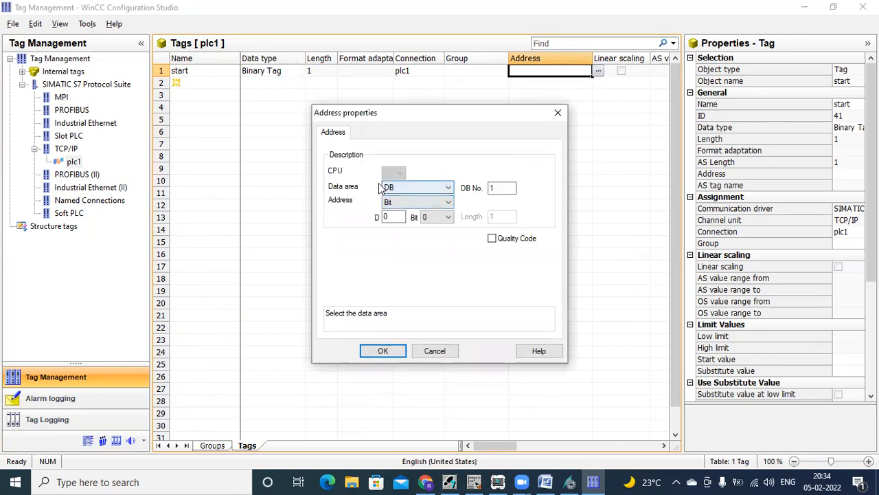
left_click(449, 190)
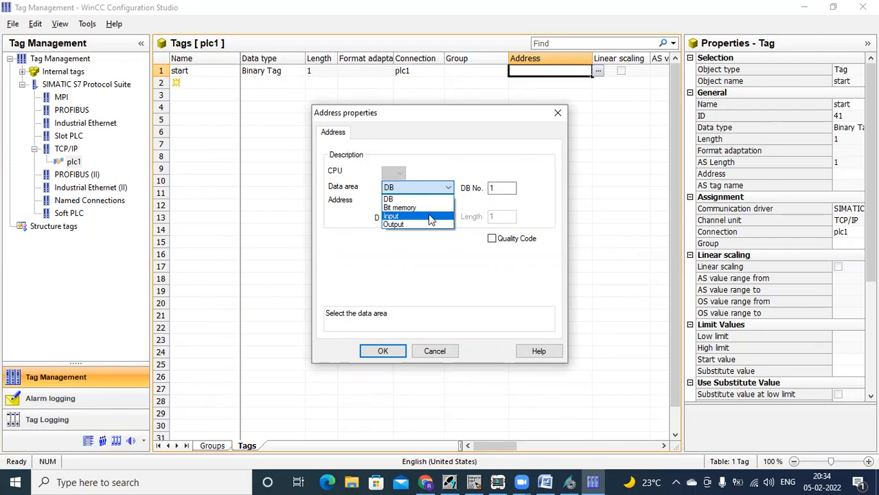
left_click(440, 199)
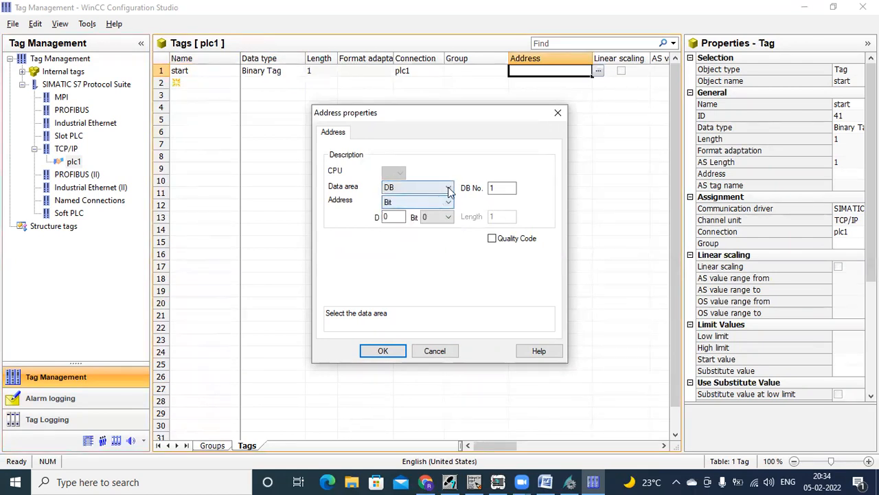
left_click(501, 188)
left_click(399, 217)
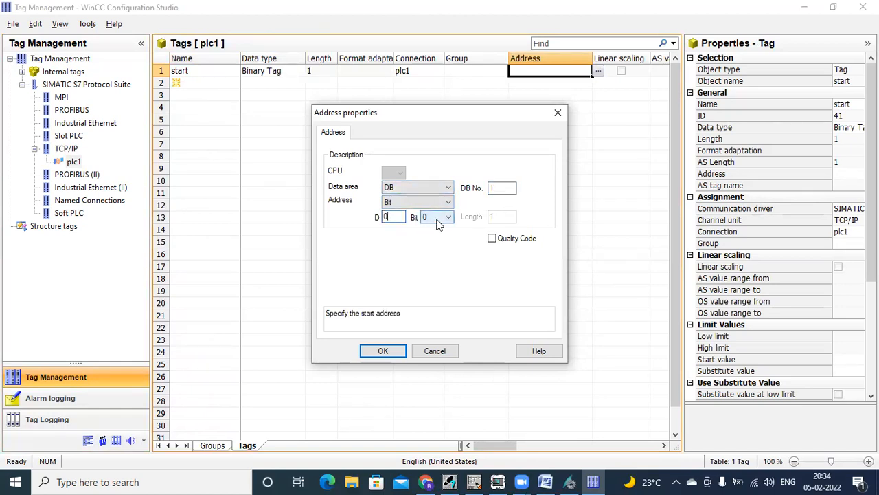
left_click(384, 351)
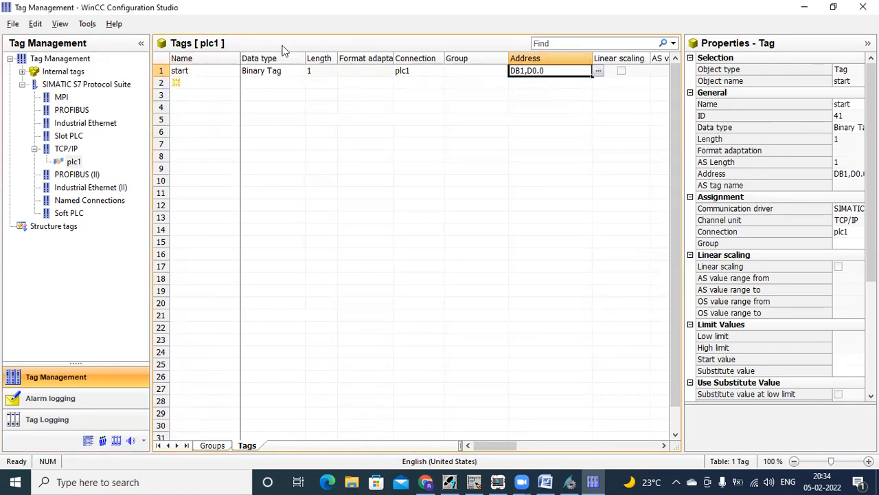
Step: Add a second tag named stop to the plc1 connection and set its data type to Binary Tag
left_click(221, 85)
left_click(221, 87)
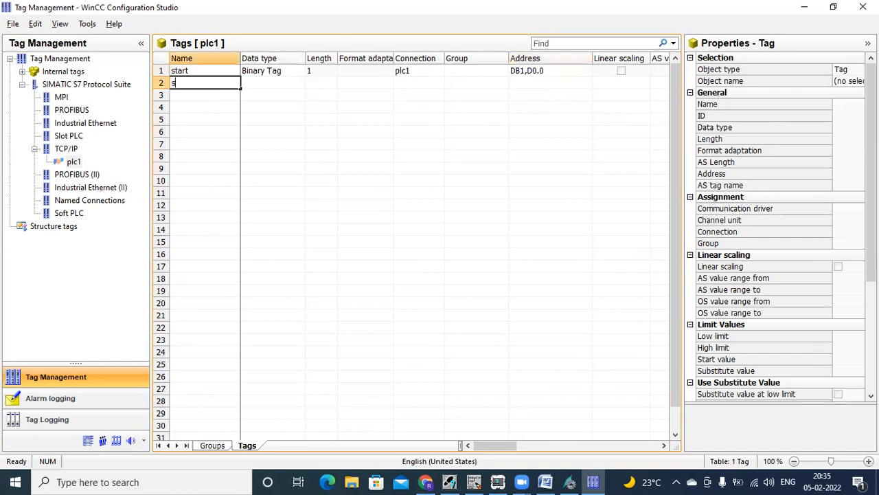
type("stop")
key("Return")
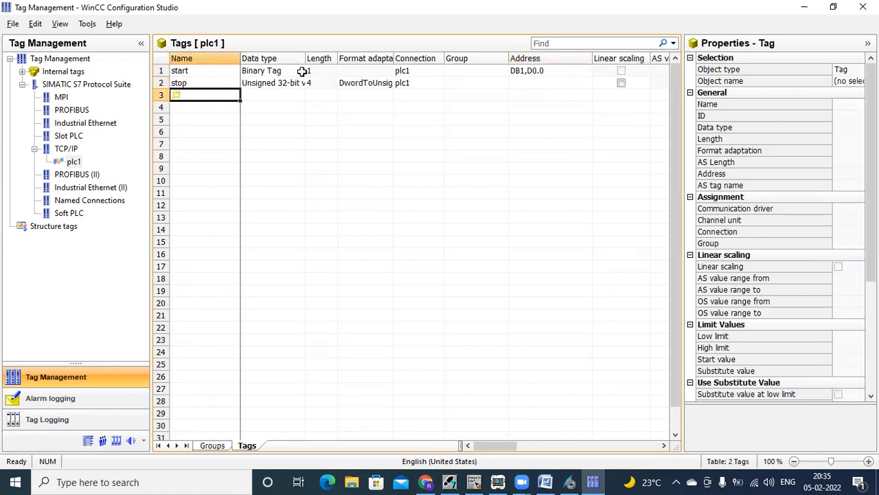
left_click(278, 82)
left_click(309, 82)
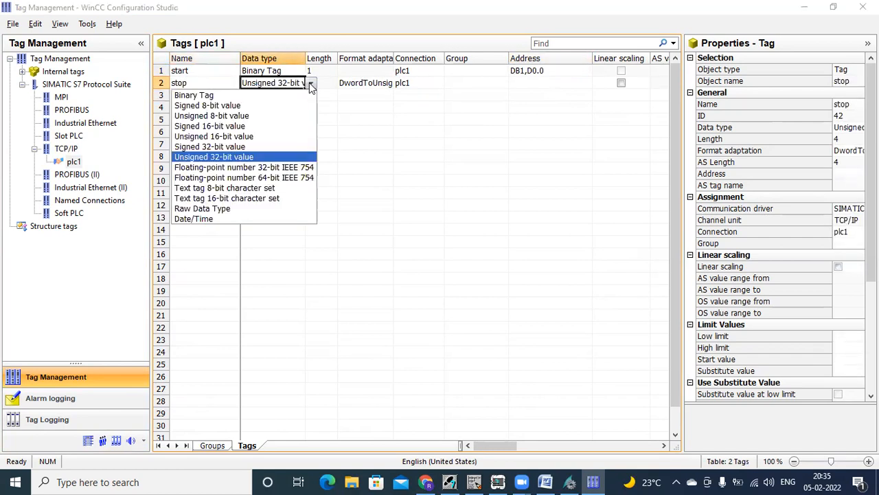
left_click(295, 92)
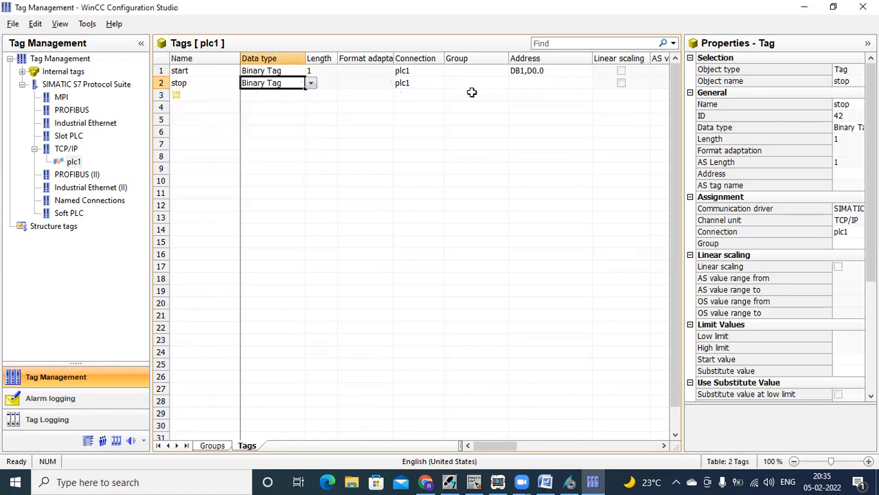
Step: Set the stop tag's address to DB1,D0.1 and check it against the contacts in the OB1 ladder program
left_click(520, 83)
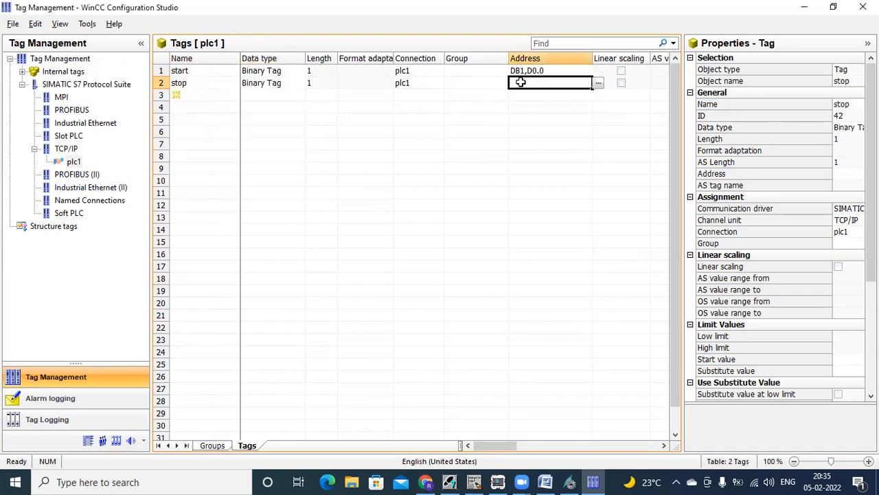
left_click(598, 83)
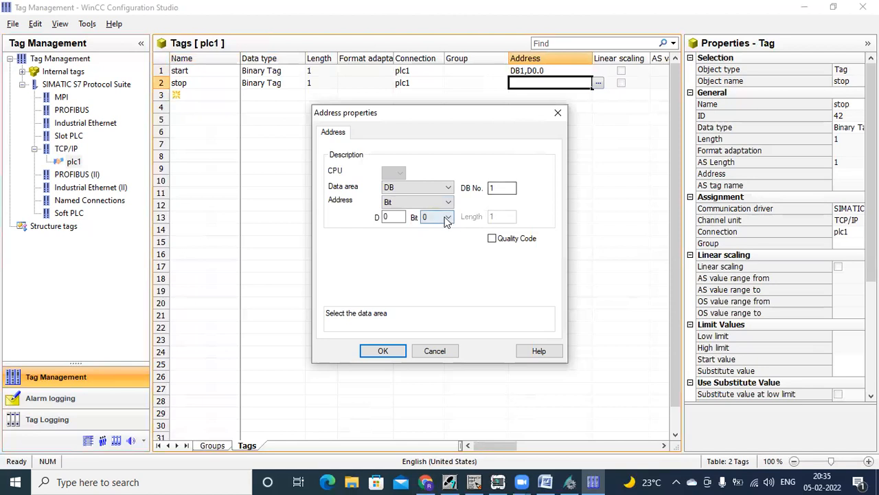
left_click(446, 218)
left_click(438, 237)
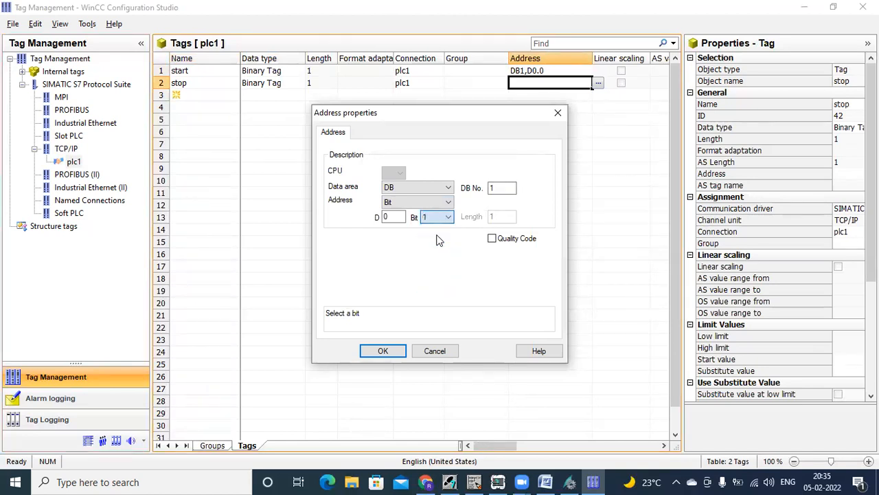
left_click(383, 350)
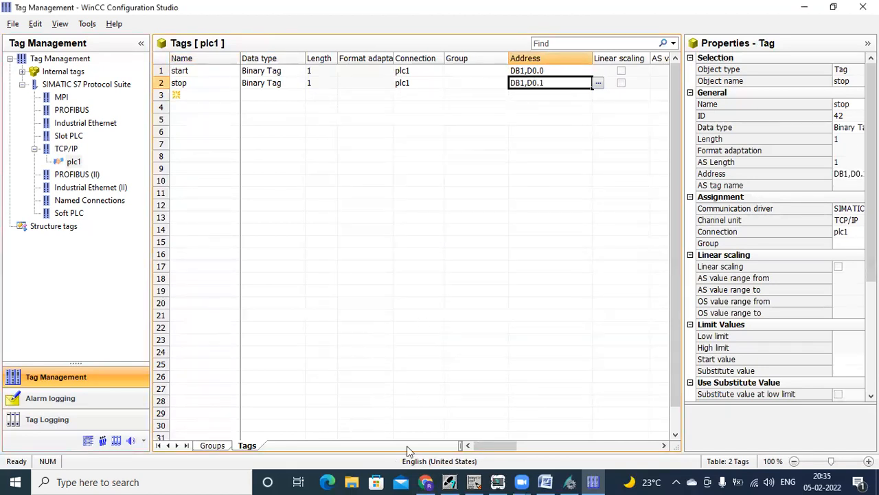
left_click(474, 482)
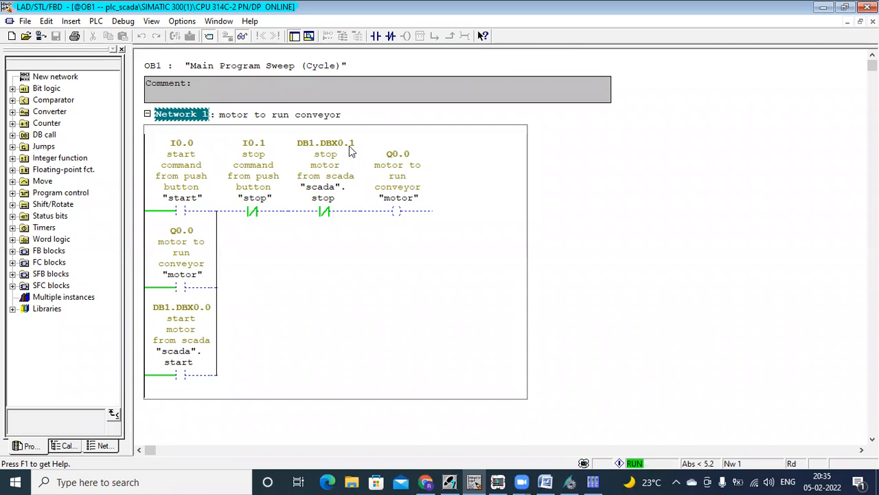
left_click(821, 7)
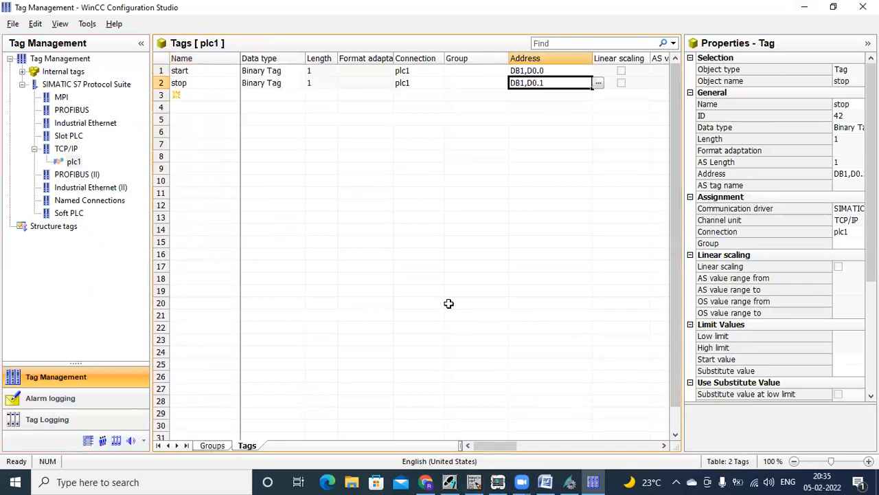
Step: Add a third tag named motor to the plc1 connection and set its data type to Binary Tag
left_click(218, 95)
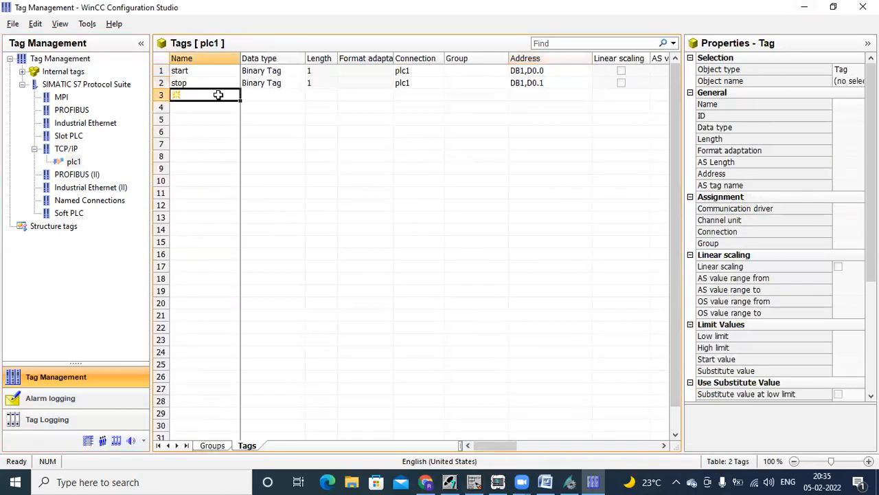
type("motor")
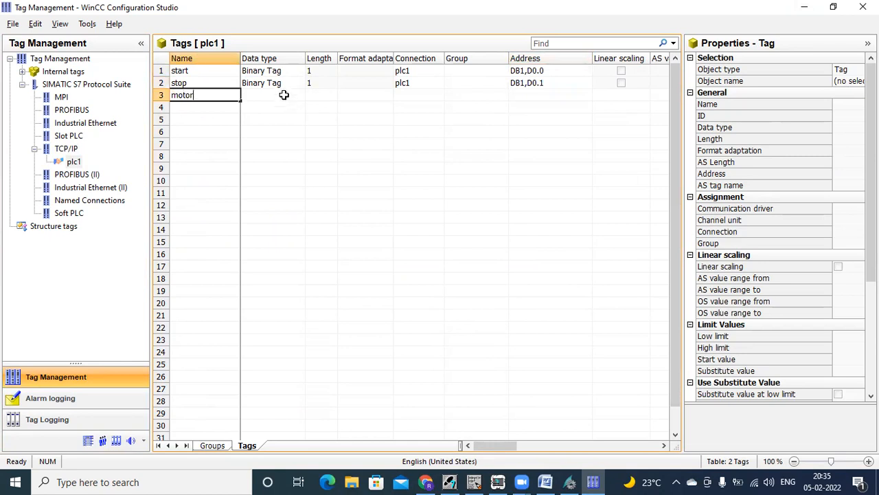
left_click(288, 95)
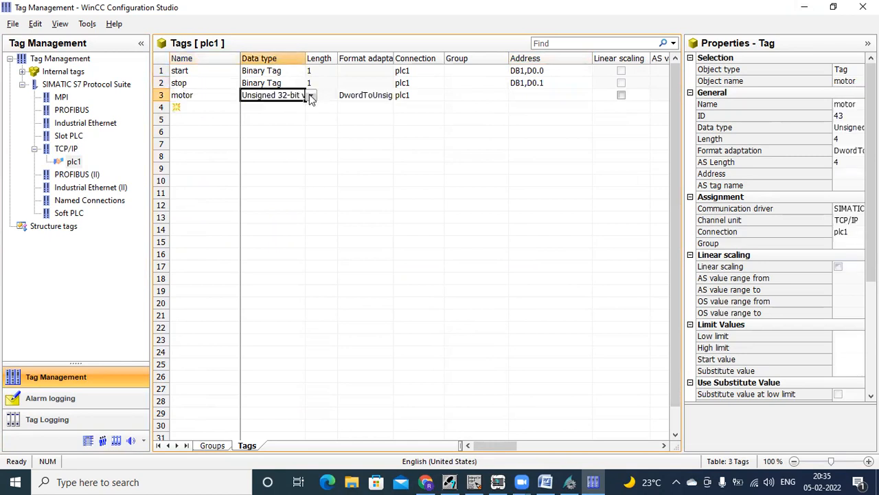
left_click(311, 96)
left_click(302, 109)
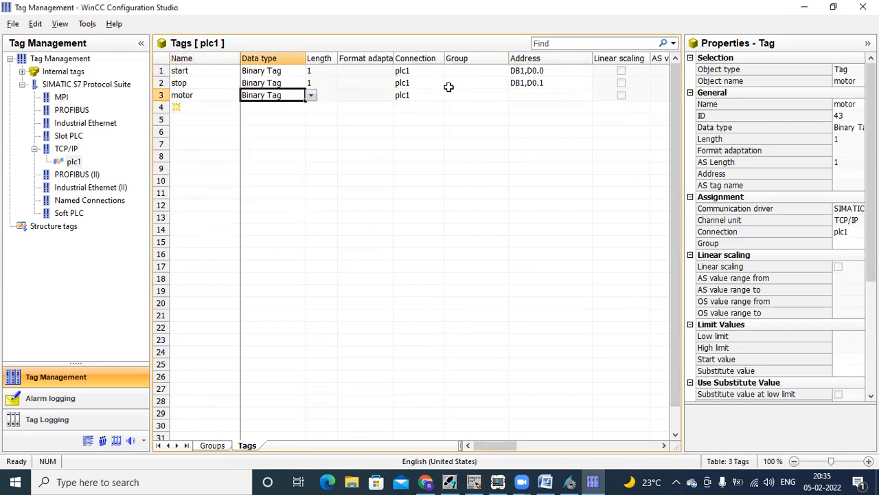
Step: Set the motor tag's address to output Q0.0
left_click(522, 98)
type("q0")
key("Return")
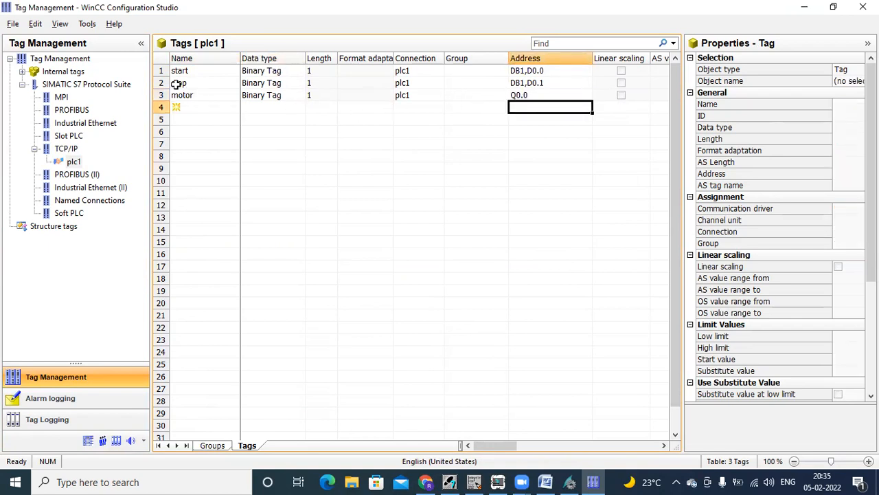
left_click(217, 98)
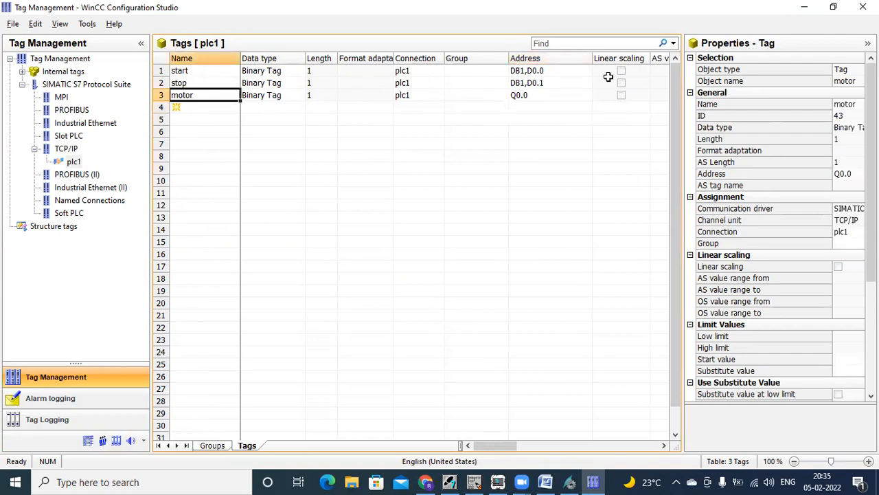
Step: Return to WinCC Explorer and create a new process picture under Graphics Designer
left_click(807, 8)
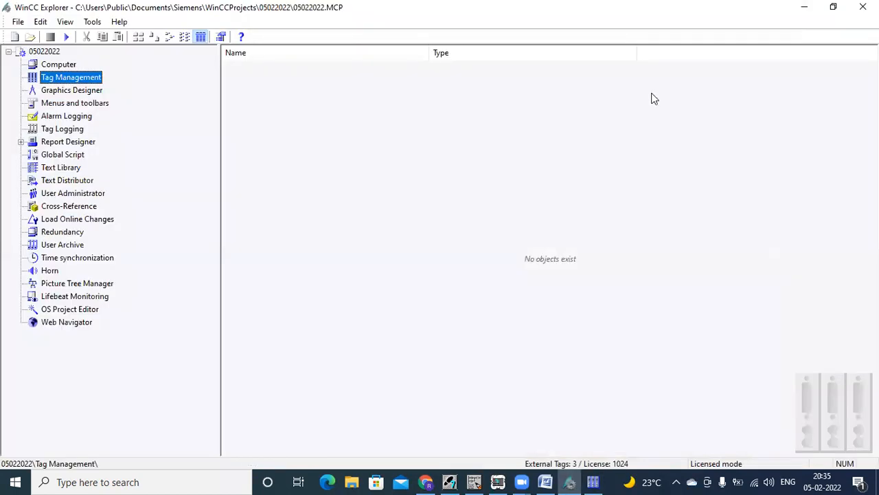
left_click(71, 90)
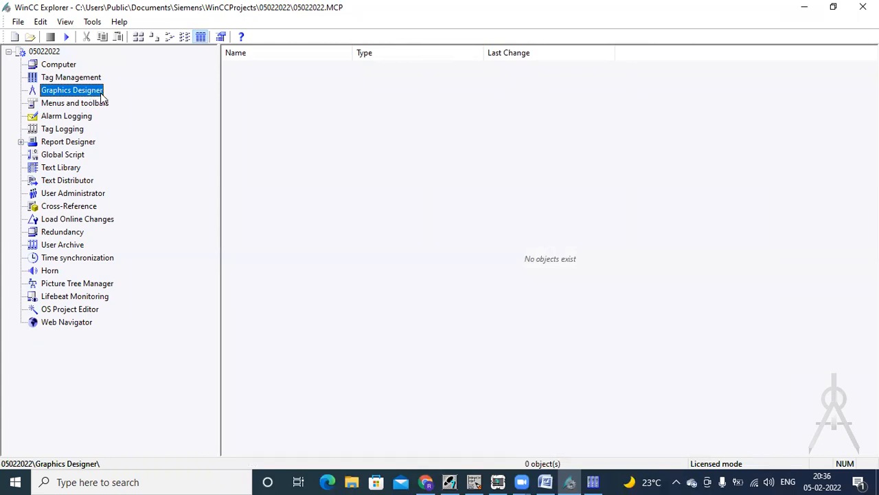
right_click(102, 96)
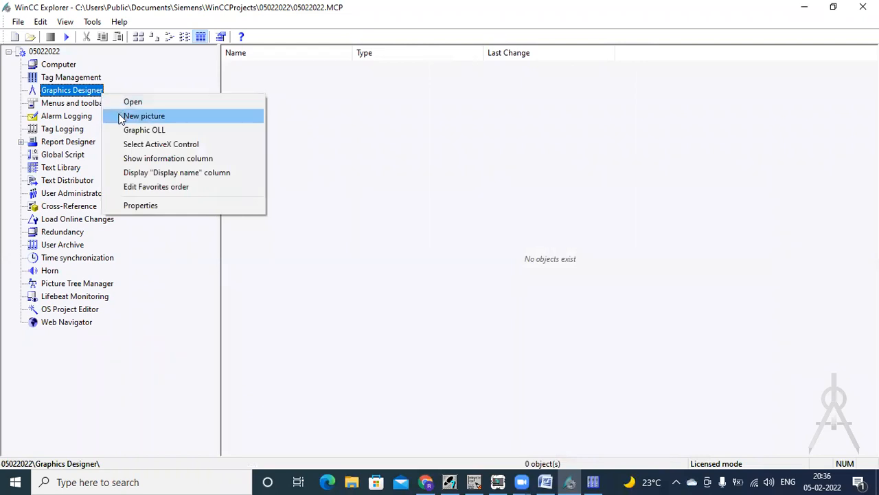
left_click(140, 116)
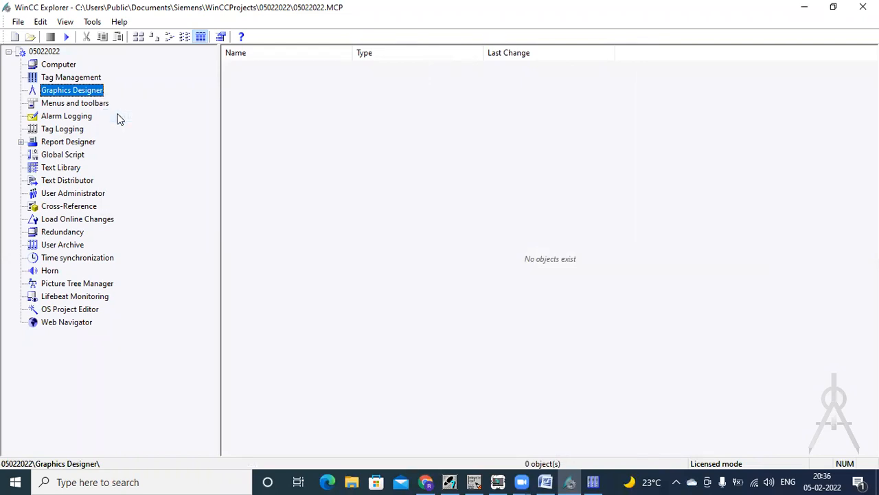
left_click(269, 72)
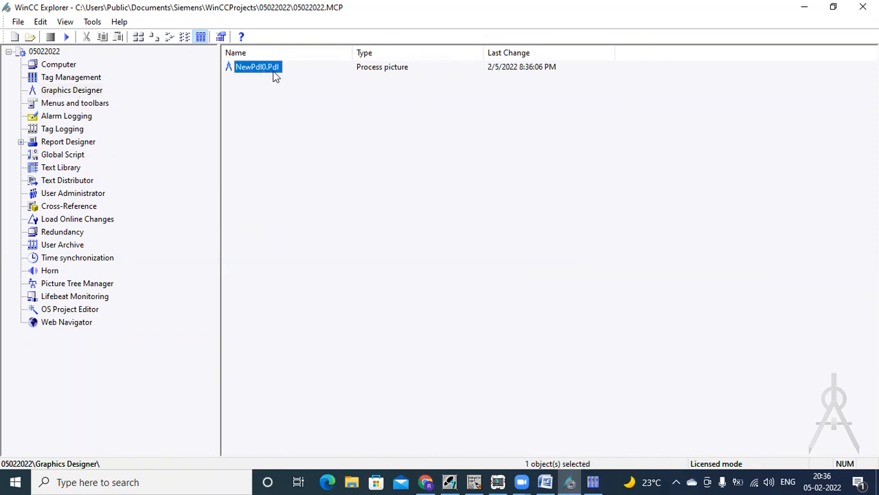
left_click(269, 72)
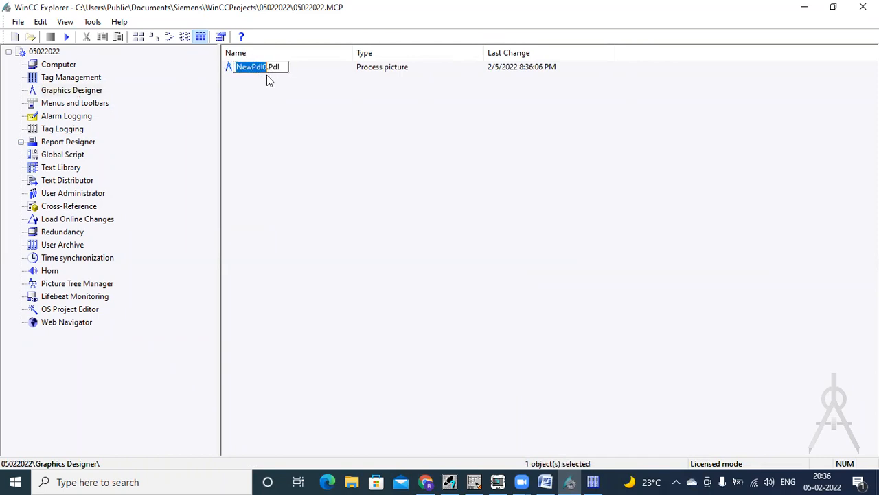
left_click(255, 79)
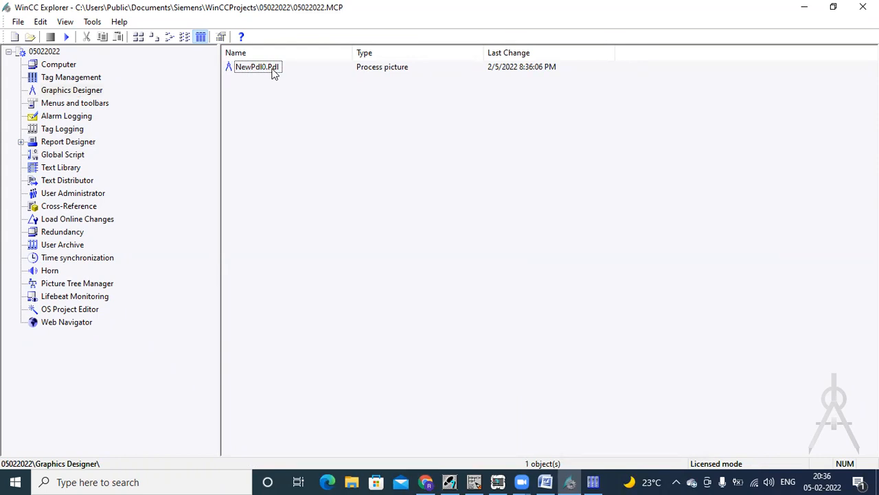
Step: Rename the new process picture as motor.Pdl
left_click(264, 69)
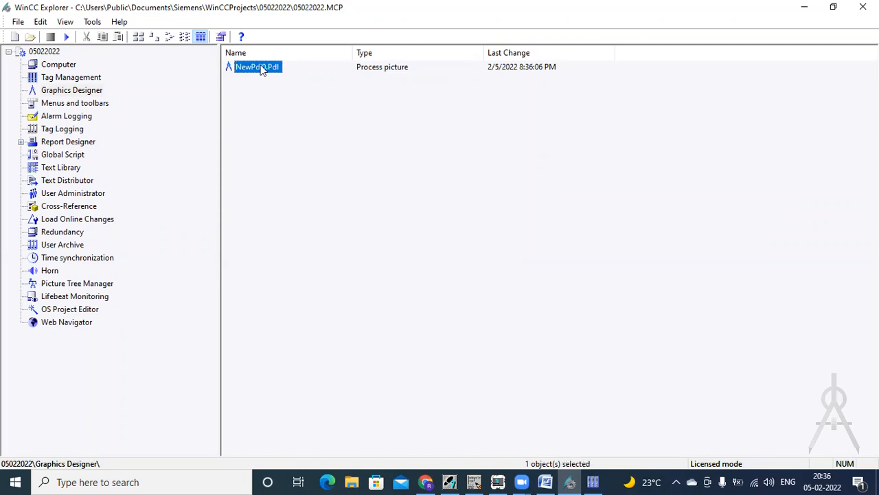
left_click(263, 69)
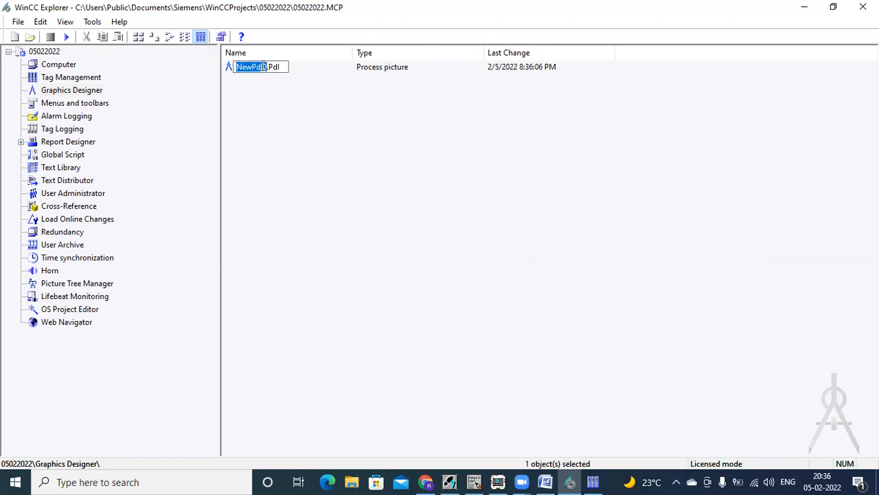
type("motor")
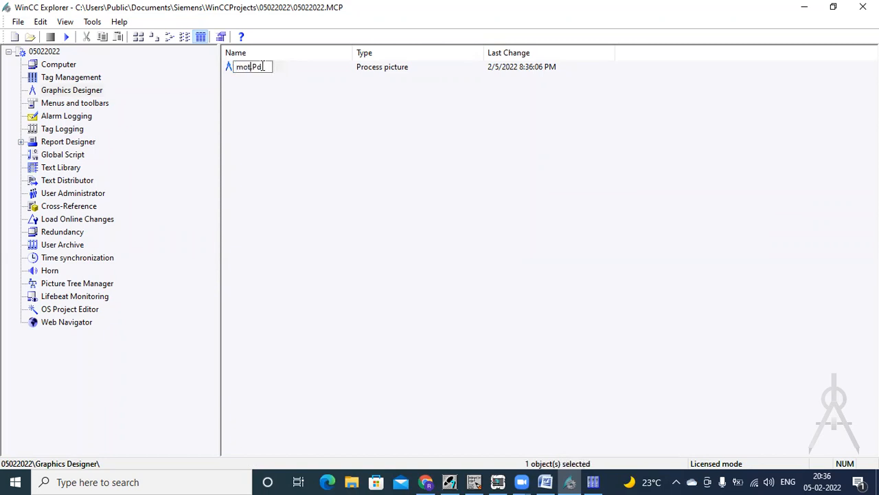
left_click(268, 81)
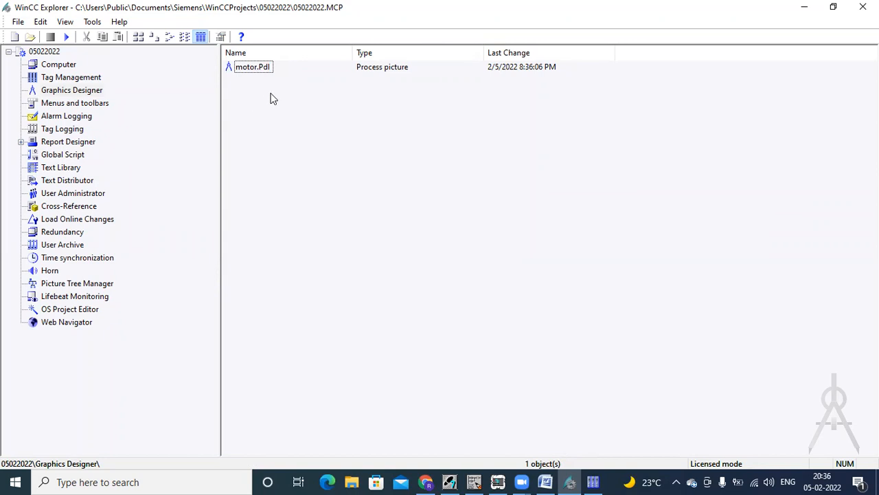
Step: Open motor.Pdl in Graphics Designer and turn off the Tips & Tricks display at every start
double_click(268, 70)
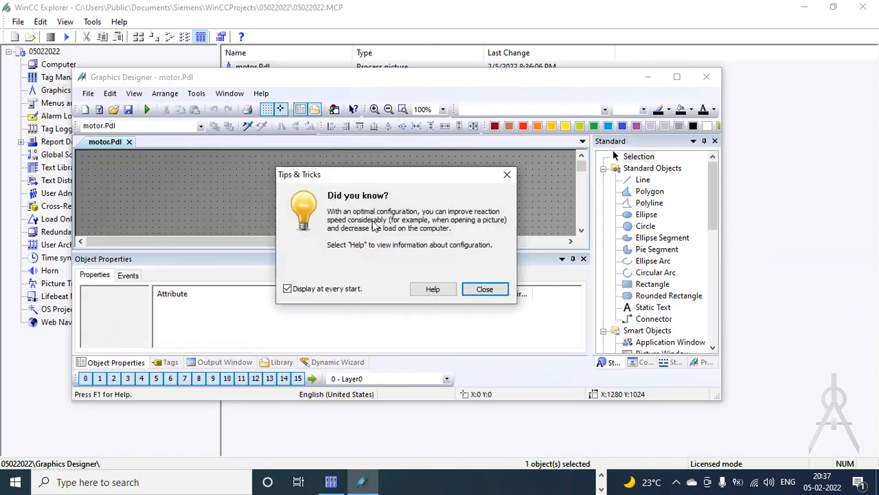
left_click(287, 289)
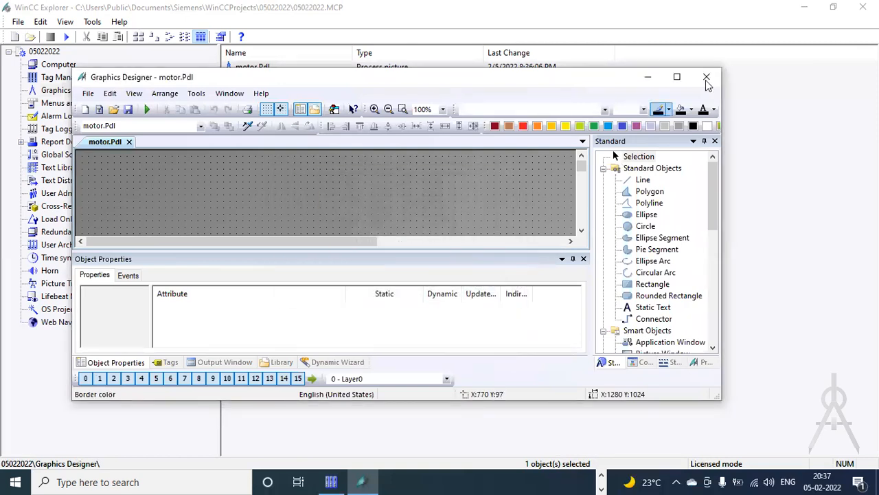
Step: Maximize the Graphics Designer window showing the motor.Pdl picture
left_click(677, 77)
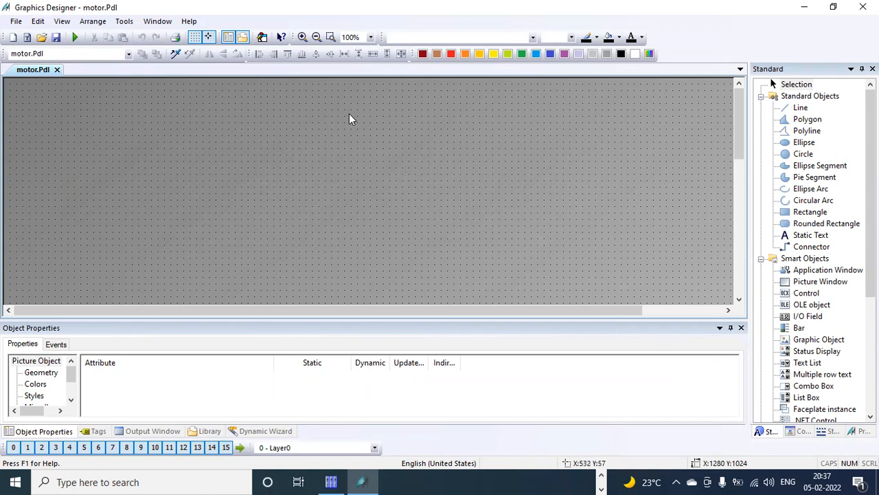
left_click(195, 38)
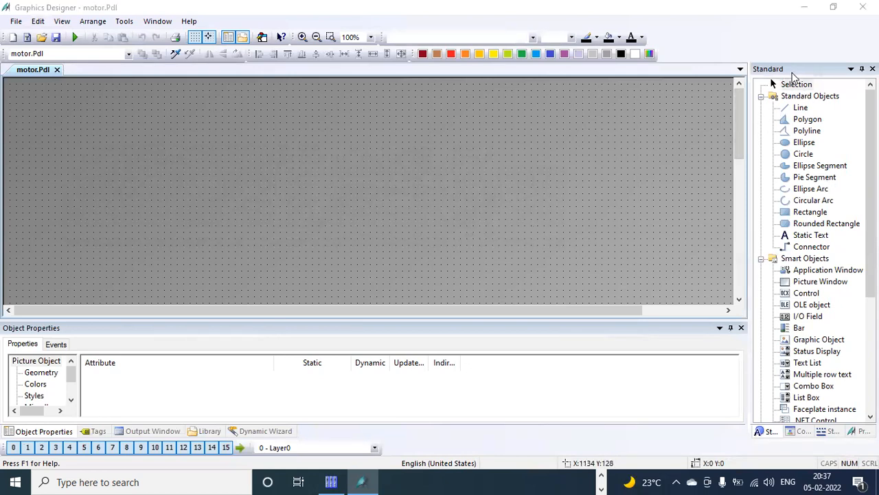
Step: Draw a trial diagonal line about 160 × 170 in the picture
left_click(801, 108)
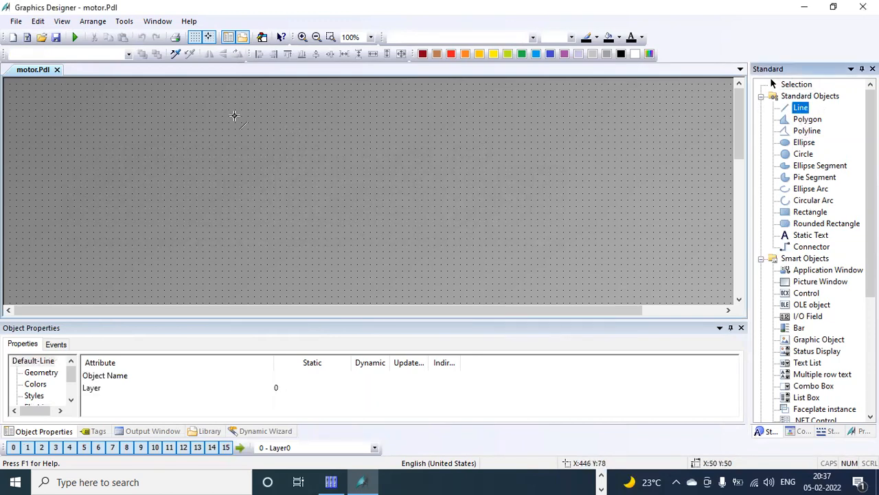
mouse_move(234, 114)
left_mouse_down()
mouse_move(305, 202)
mouse_move(339, 226)
left_mouse_up()
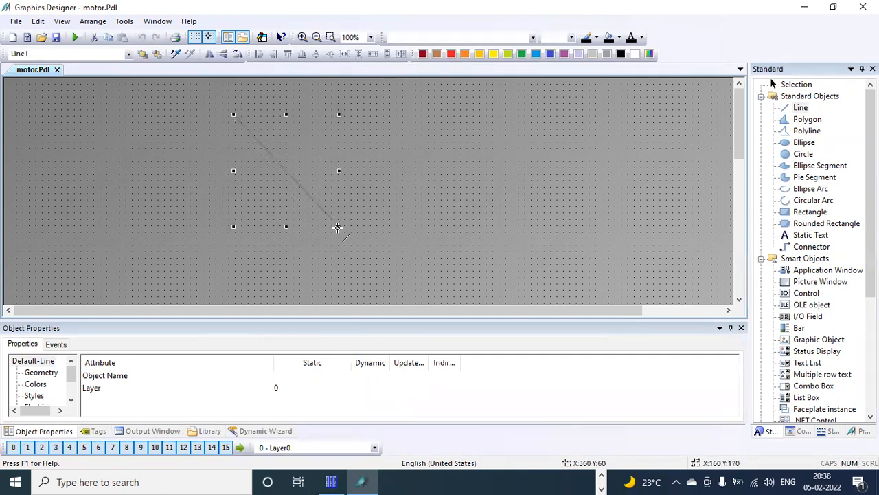
left_click(407, 240)
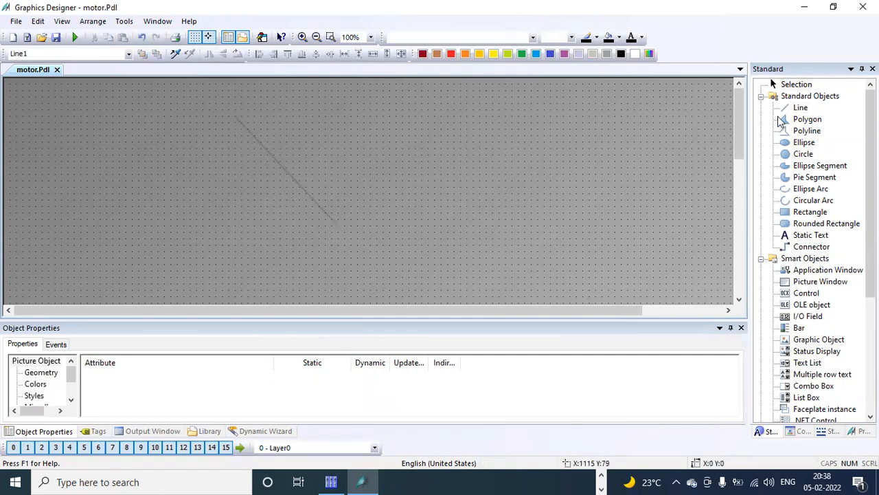
Step: Draw a closed trial polygon with seven corners, about 210 × 160, beside the diagonal line
left_click(805, 120)
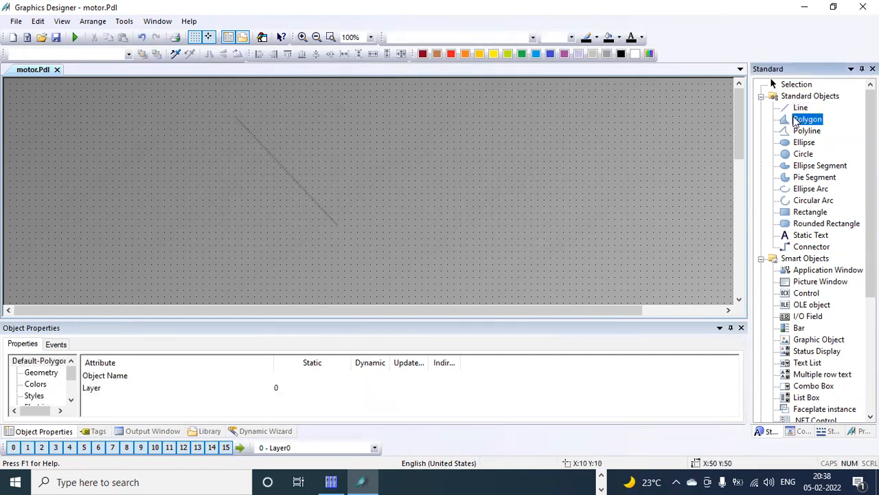
left_click(388, 123)
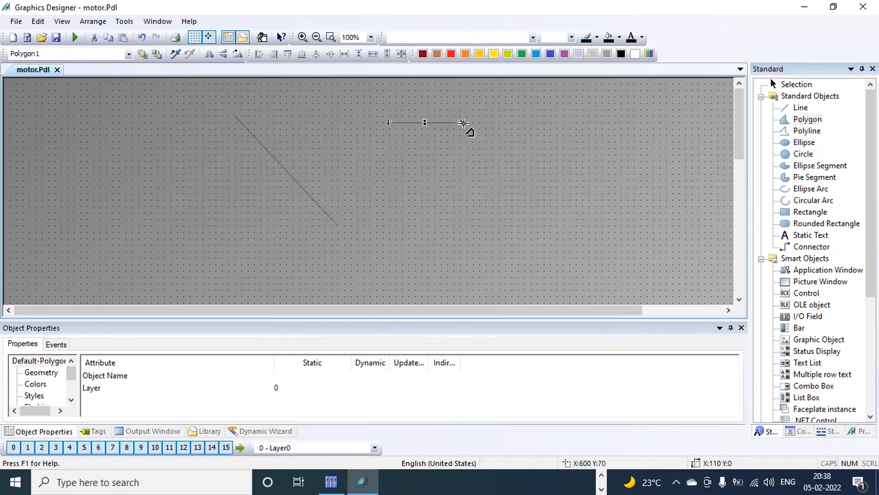
left_click(486, 150)
left_click(460, 193)
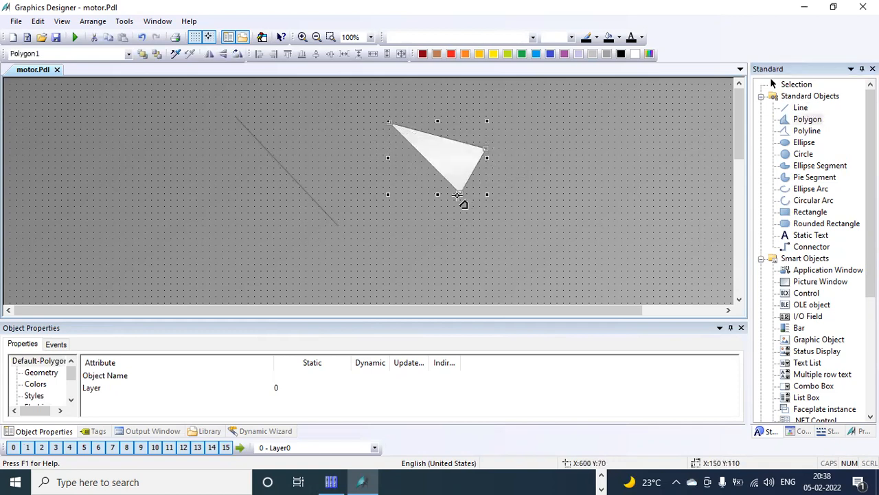
left_click(409, 219)
left_click(364, 195)
left_click(351, 155)
double_click(369, 120)
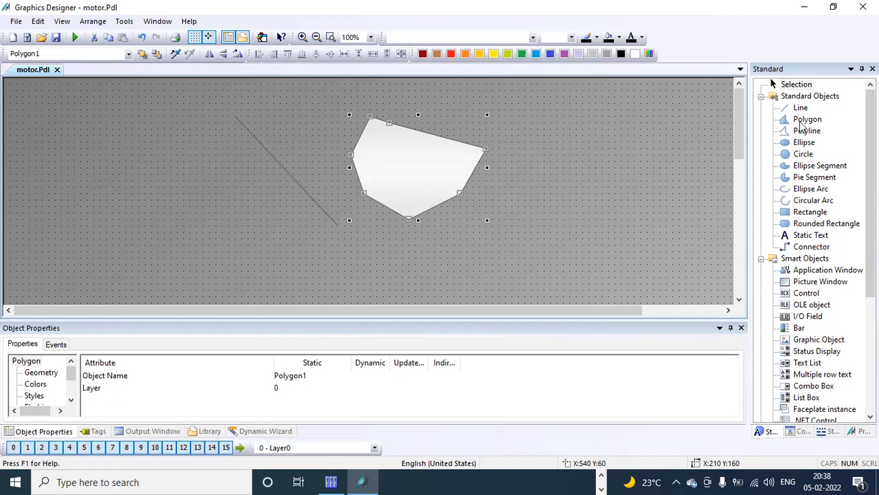
Step: Draw a trial circle about 110 × 110 beside the polygon
left_click(797, 145)
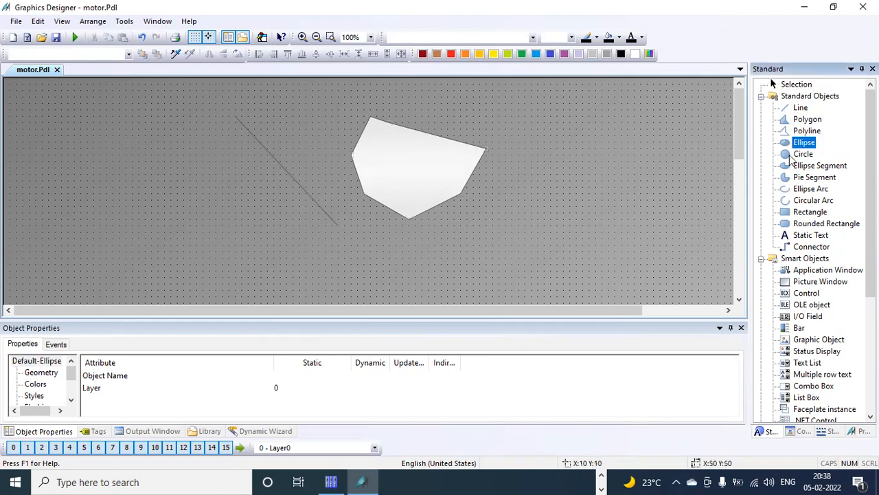
left_click(791, 155)
left_click_drag(500, 169, 575, 233)
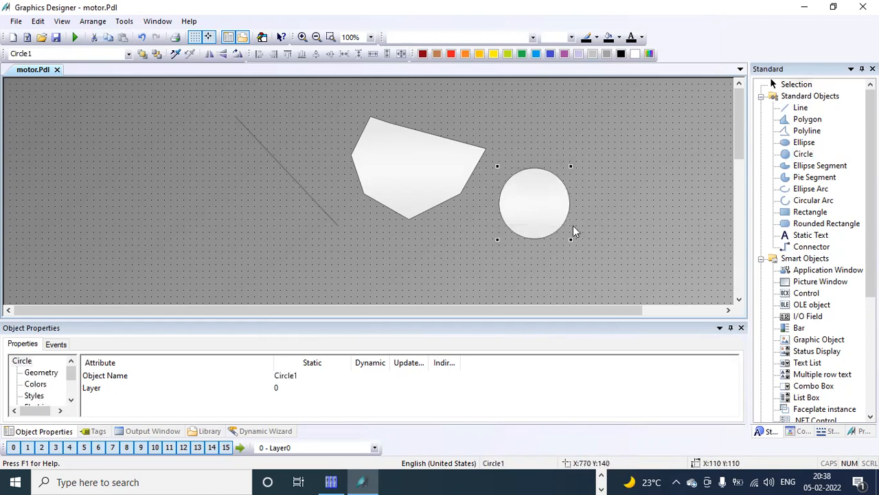
Step: Delete all the trial shapes from the picture
left_click(192, 100)
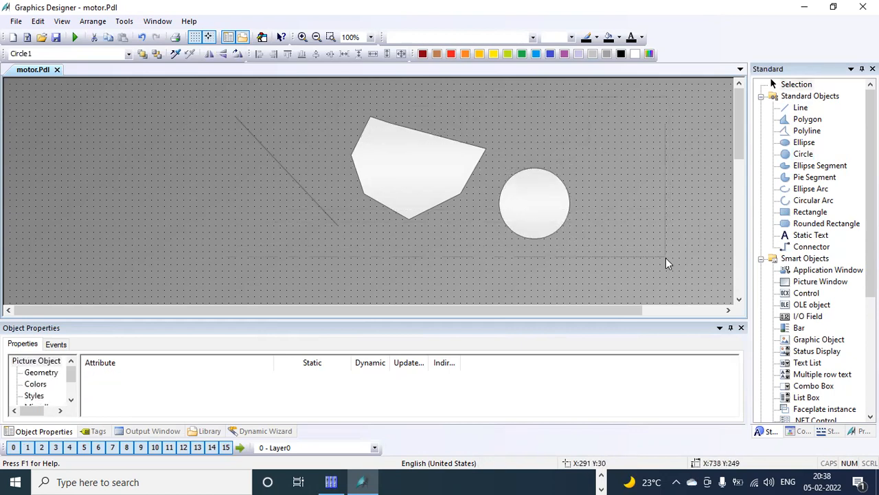
key("ctrl+a")
key("Delete")
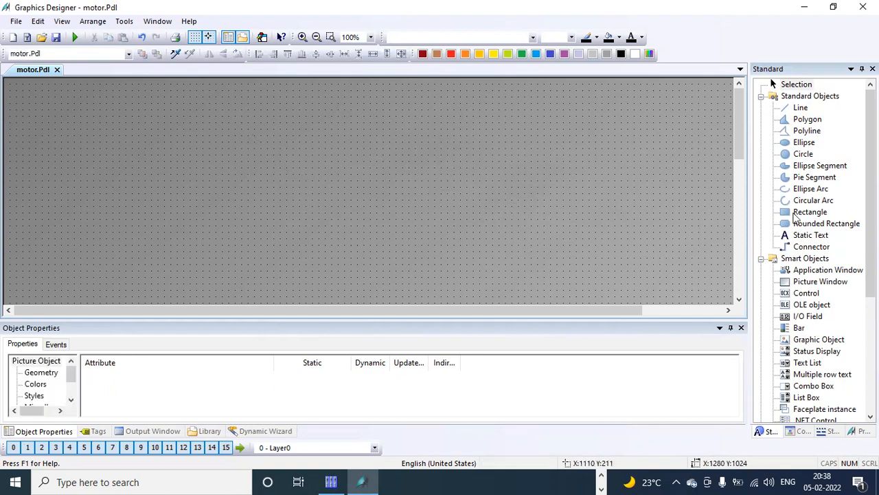
Step: Draw a circle about 70 × 70 for the motor body and a triangular polygon about 130 × 70 overlapping its lower half
left_click(802, 154)
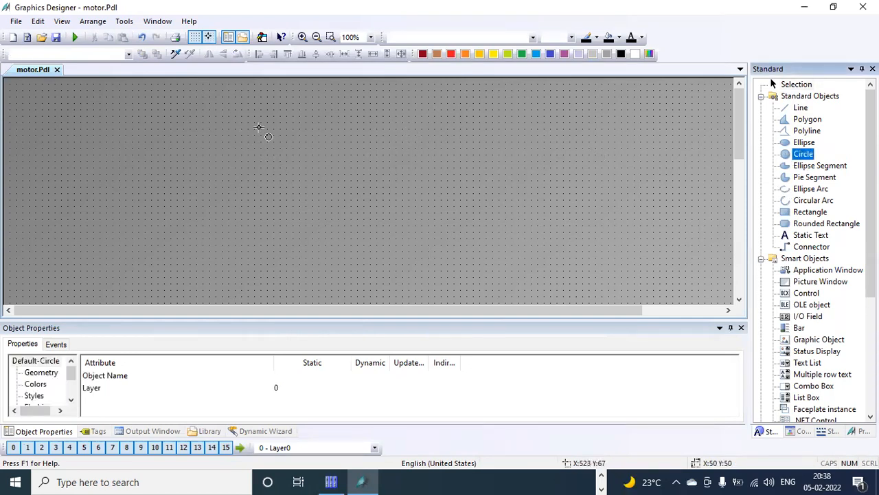
left_click_drag(279, 110, 324, 172)
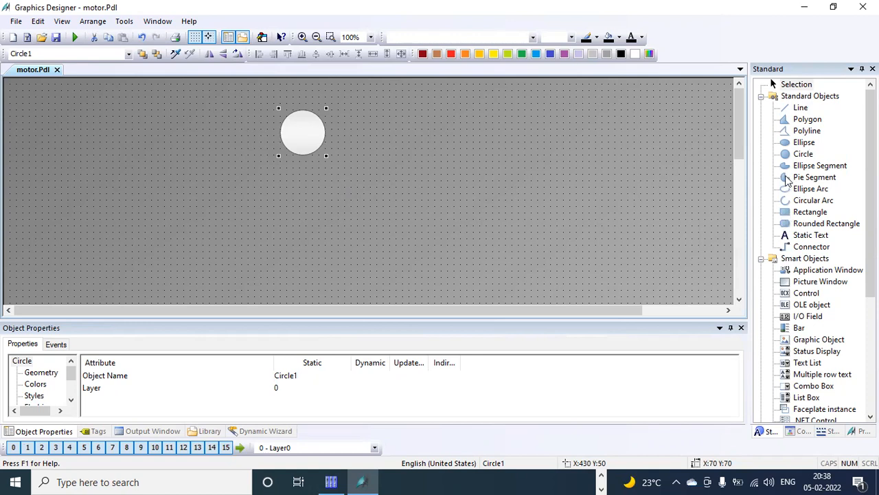
left_click(786, 121)
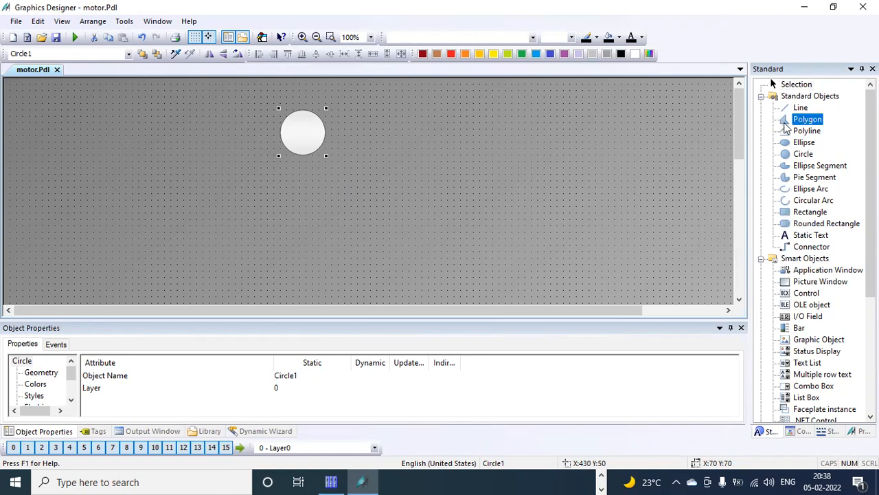
double_click(299, 138)
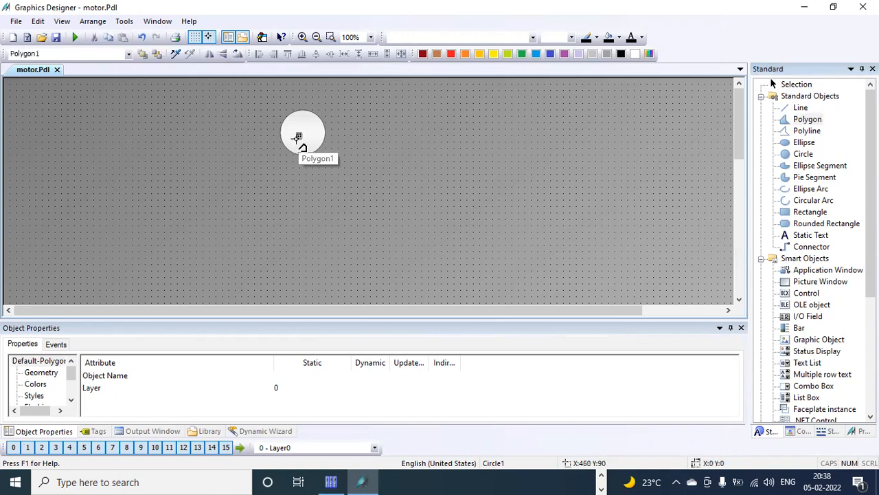
left_click(263, 182)
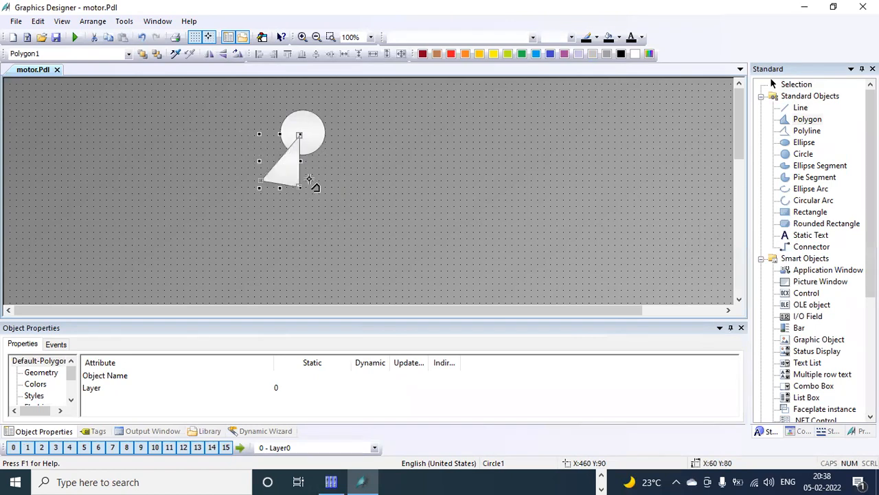
double_click(348, 179)
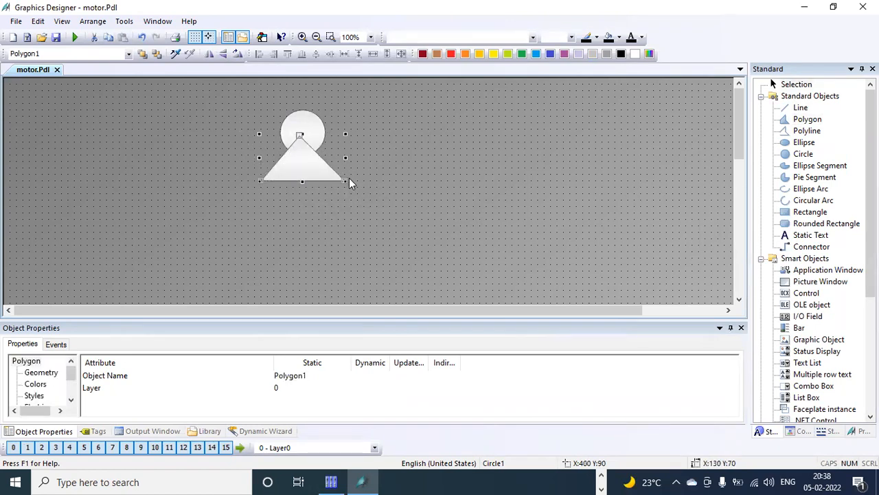
Step: Bring the motor circle to the front of the triangle
left_click(319, 203)
left_click(309, 136)
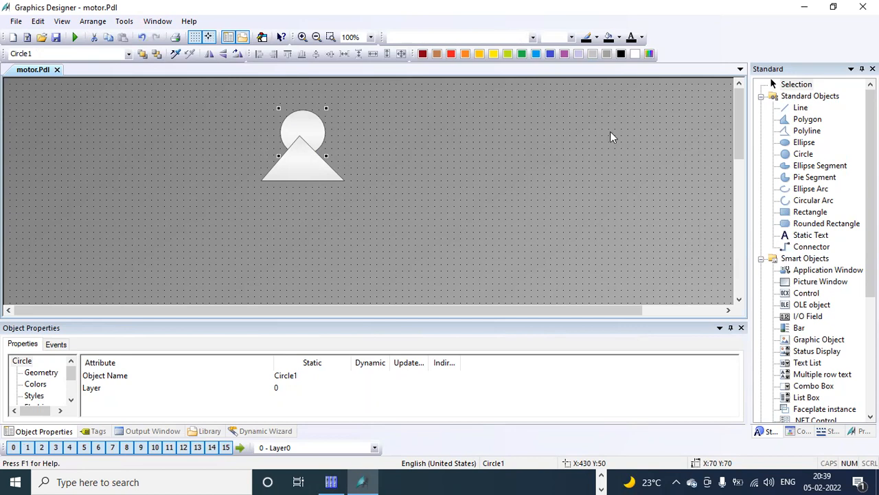
left_click(833, 7)
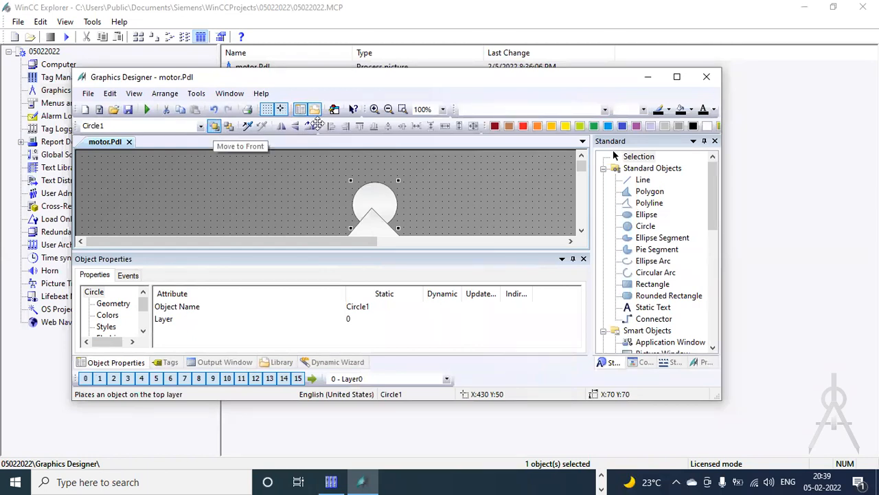
left_click(215, 128)
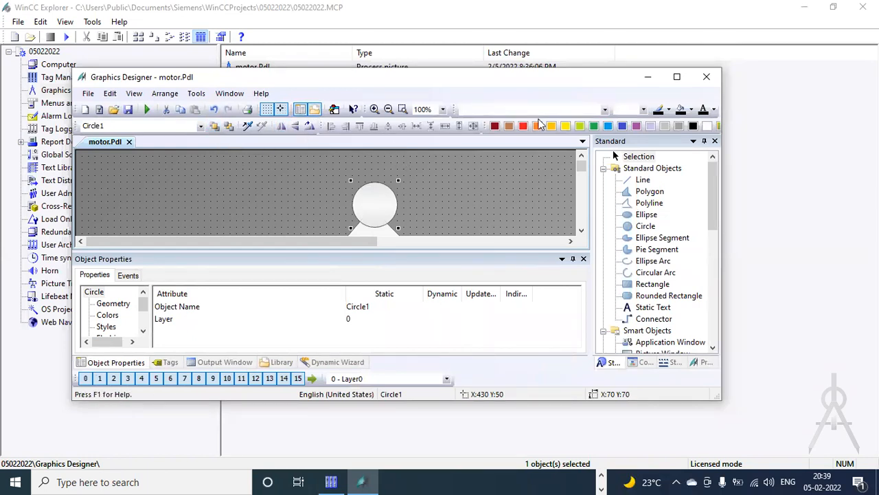
left_click(677, 77)
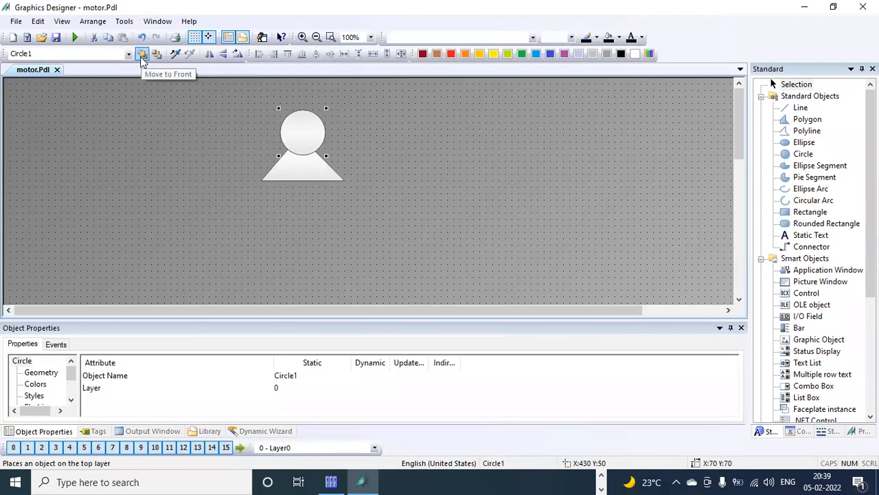
Step: Nudge the triangular base about 8 units up and 3 units to the right beneath the circle
left_click(307, 165)
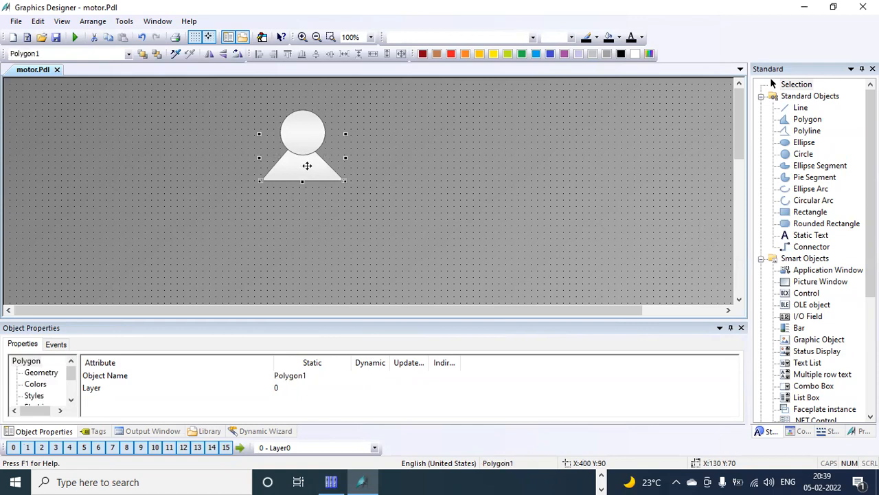
key("Up")
key("Up")
key("Up")
key("Up")
key("Up")
key("Up")
key("Right")
key("Right")
key("Up")
key("Up")
key("Right")
left_click(355, 208)
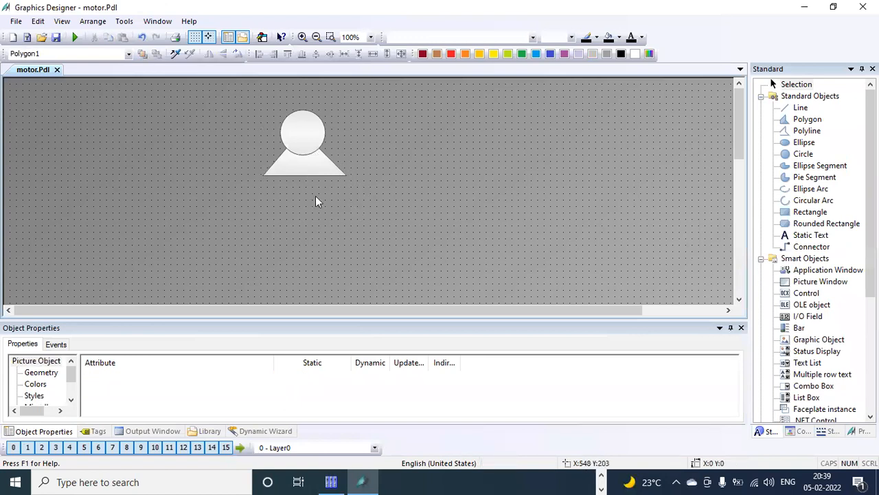
Step: Draw a rectangle about 50 × 30 overlapping the circle's upper right side and send it to the back
left_click(790, 213)
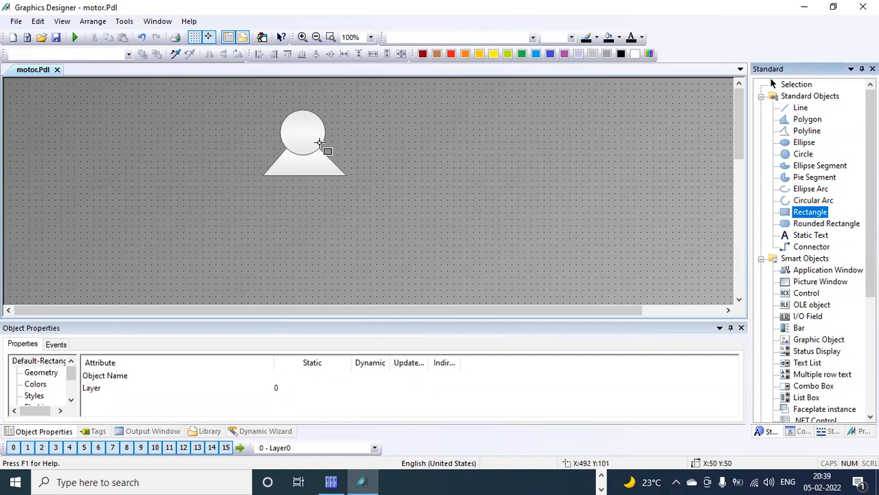
mouse_move(311, 115)
left_mouse_down()
mouse_move(336, 141)
mouse_move(346, 136)
left_mouse_up()
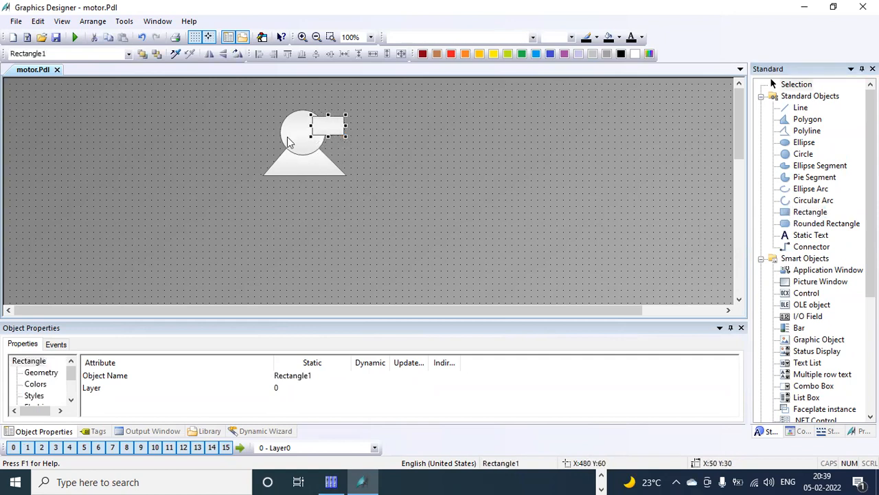
left_click(155, 54)
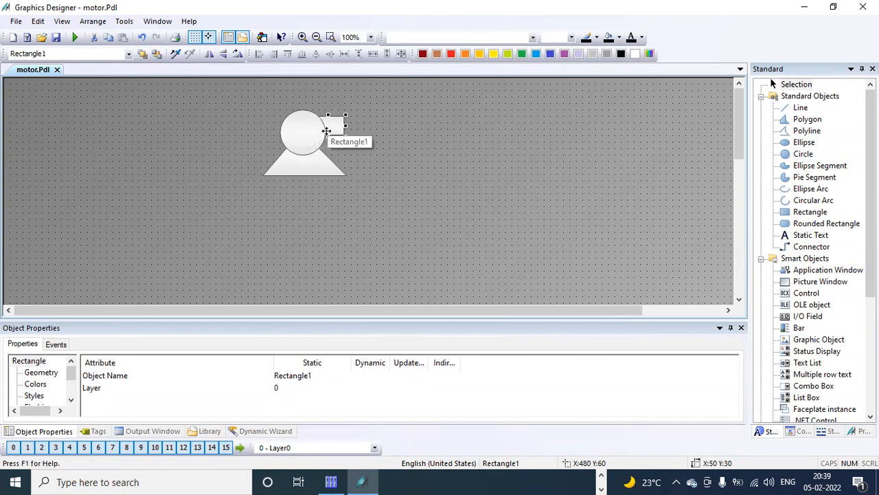
Step: Nudge the rectangle about 6 units down beside the circle
key("Down")
key("Down")
key("Down")
key("Down")
key("Down")
key("Down")
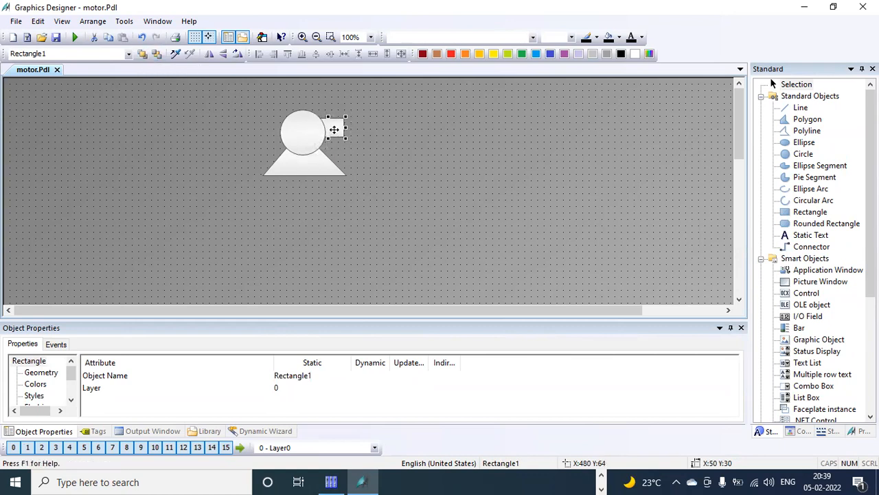
Step: Group the circle, triangle and rectangle into one motor symbol and move it to about X 380, Y 100
left_click(212, 143)
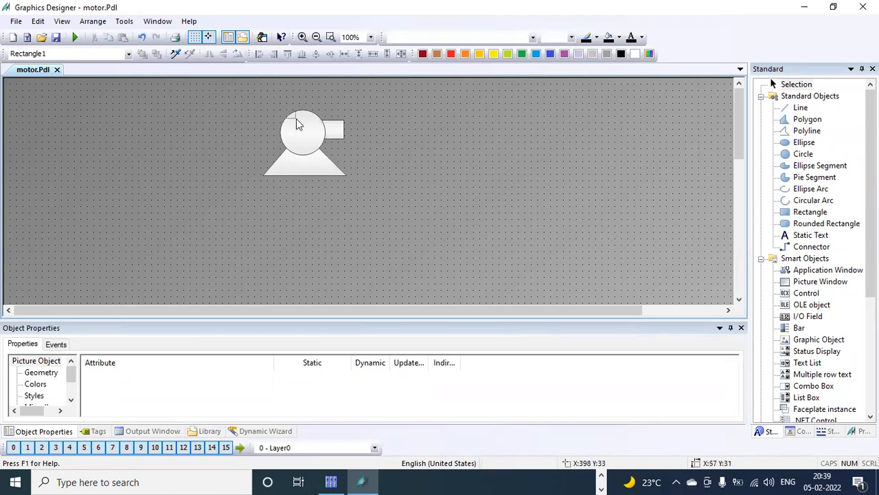
key("ctrl+a")
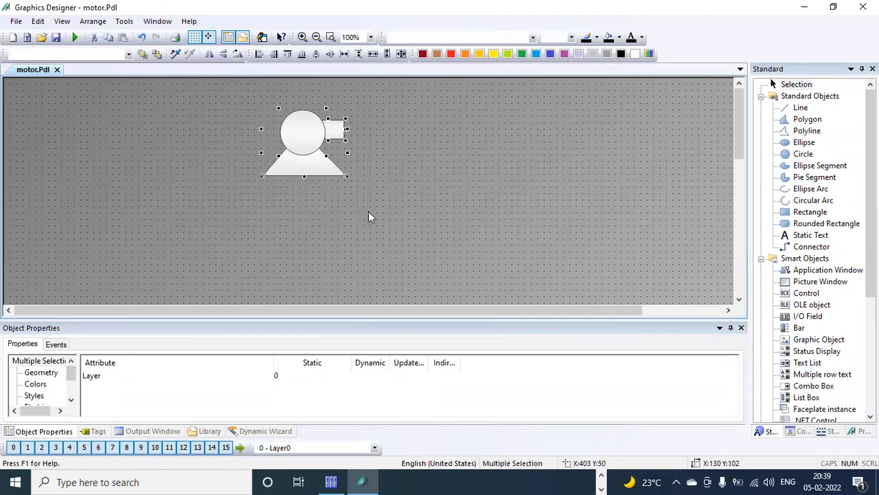
right_click(297, 136)
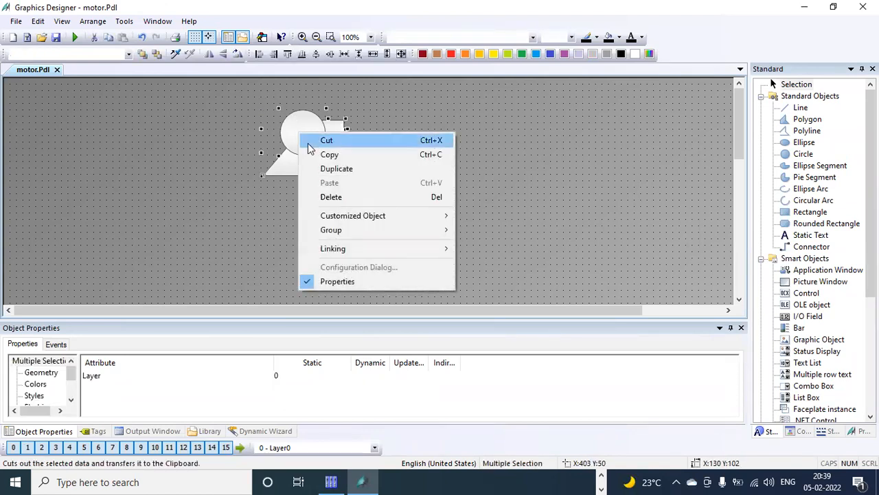
mouse_move(399, 232)
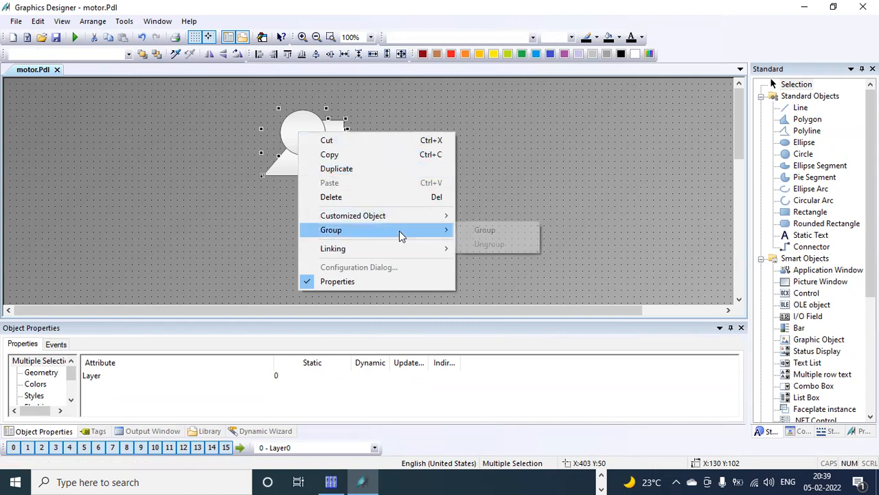
left_click(493, 231)
left_click_drag(305, 129, 292, 161)
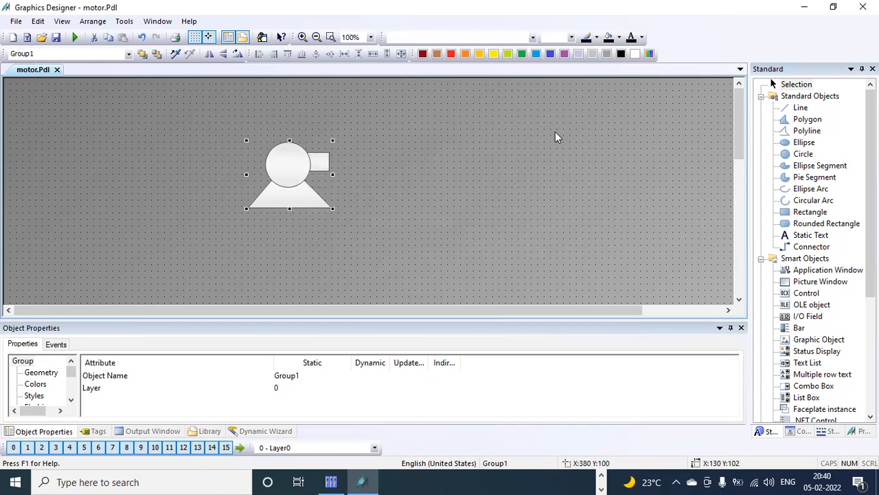
Step: Draw a button about 120 × 60 at about X 200, Y 50, beside the motor symbol, and label it START
left_click(762, 97)
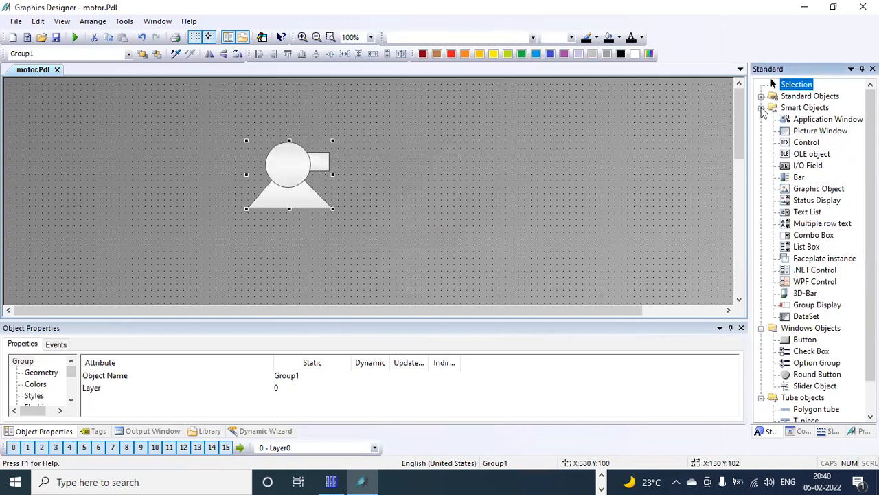
left_click(761, 107)
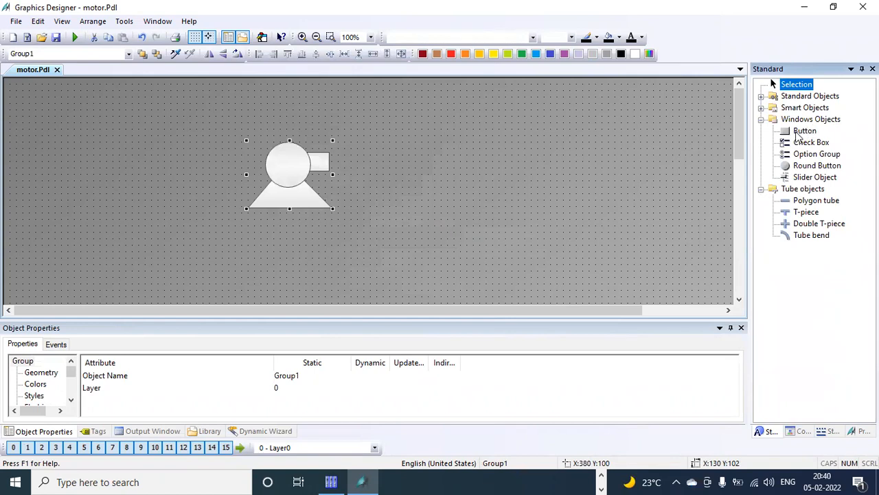
left_click(797, 134)
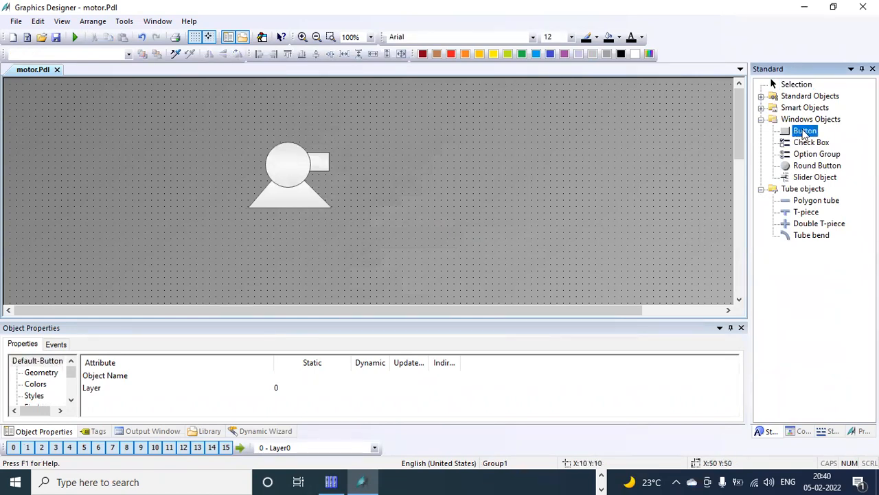
left_click(130, 109)
left_click_drag(131, 109, 209, 150)
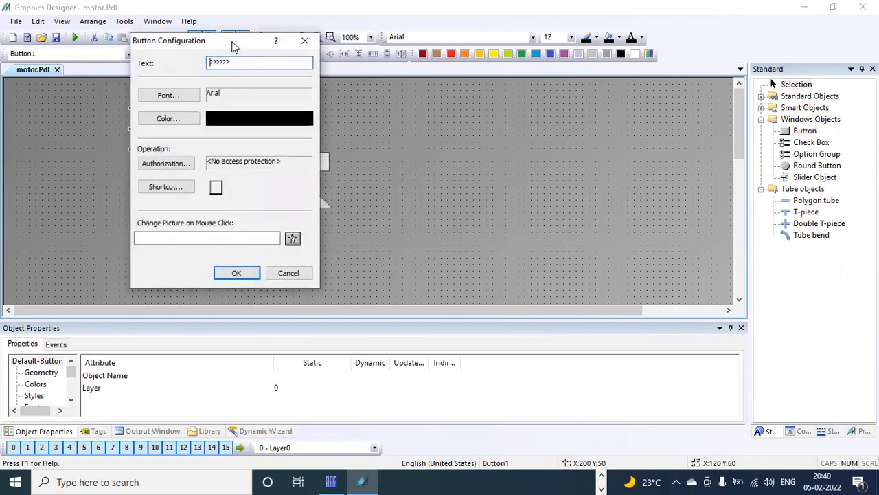
left_click_drag(234, 43, 273, 106)
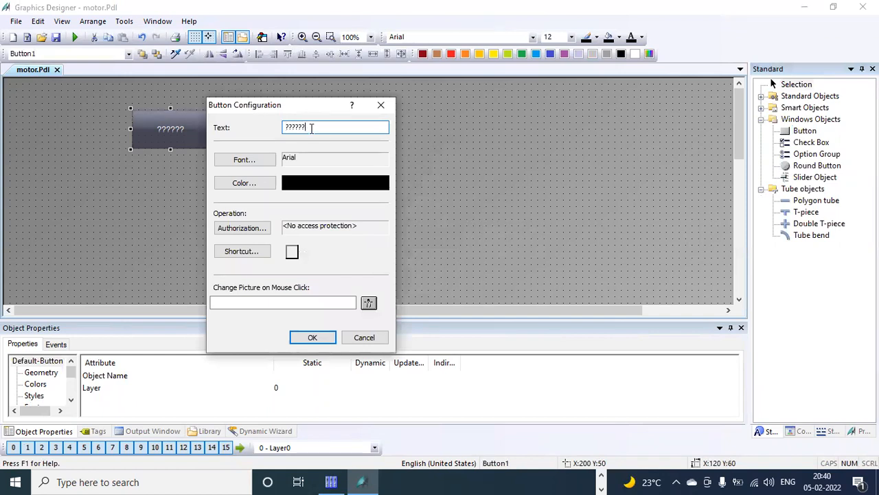
key("BackSpace")
key("BackSpace")
key("BackSpace")
type("START")
left_click(313, 337)
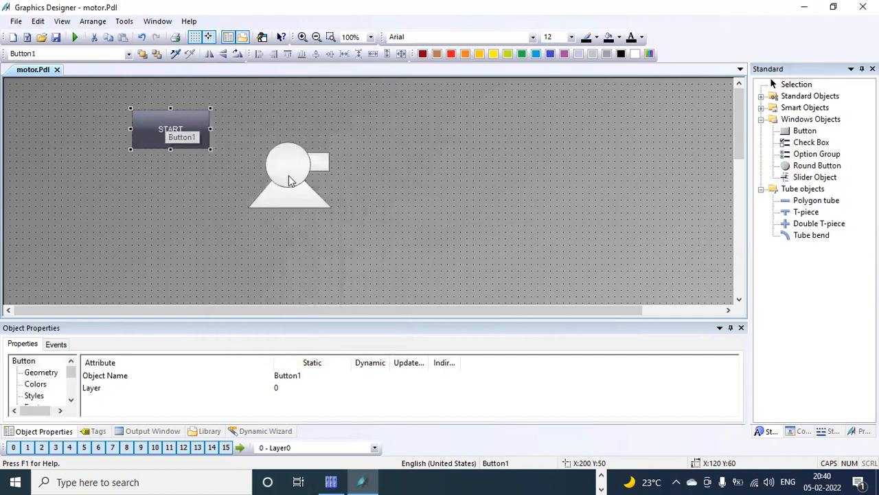
Step: Draw a second button about 120 × 60 at about X 200, Y 150, below the START button, and label it STOP
left_click(787, 132)
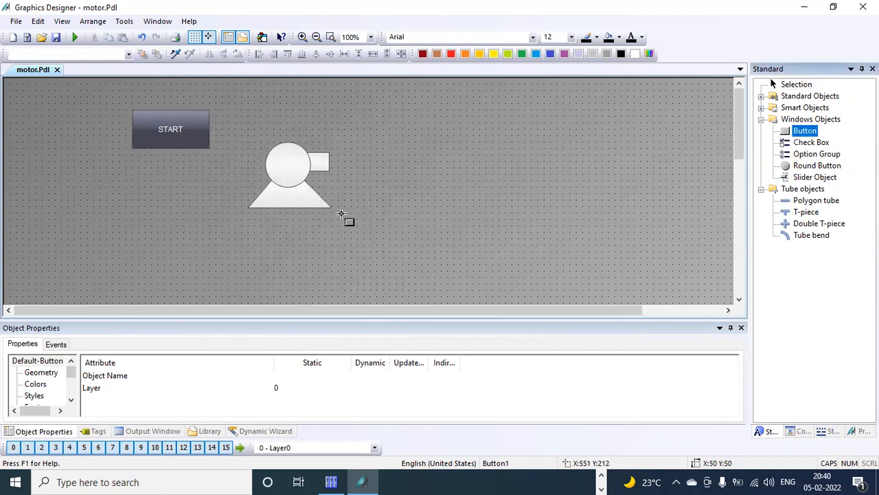
left_click_drag(134, 177, 211, 214)
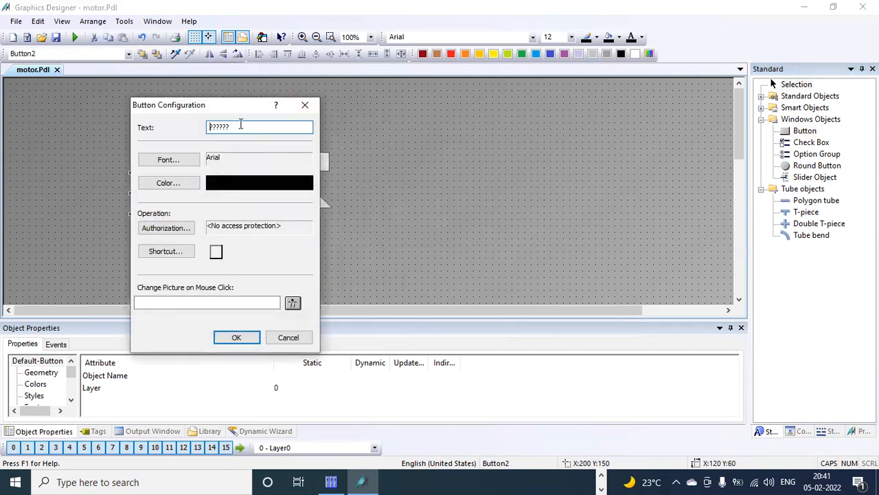
type("STOP")
left_click(234, 337)
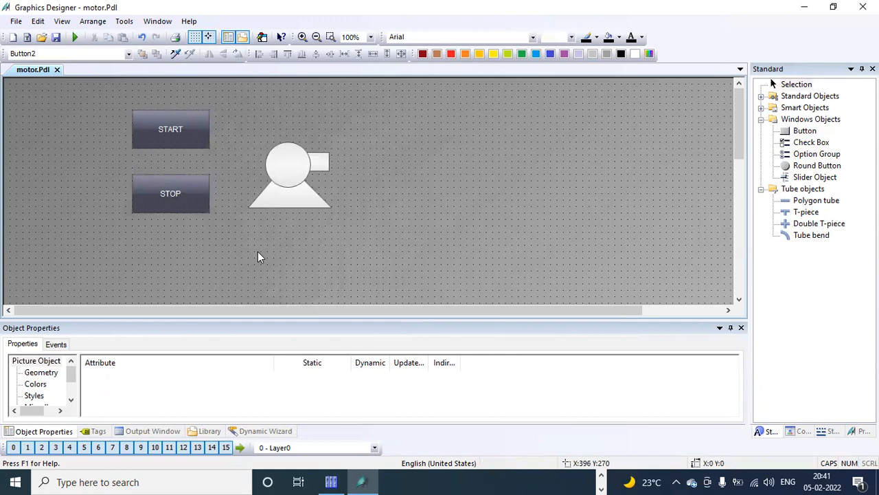
Step: Nudge the grouped motor symbol about 18 units up, to about Y 82, beside the two buttons
left_click(283, 179)
key("Up")
key("Up")
key("Up")
key("Up")
key("Up")
key("Up")
key("Up")
key("Up")
key("Up")
key("Up")
key("Up")
key("Up")
key("Up")
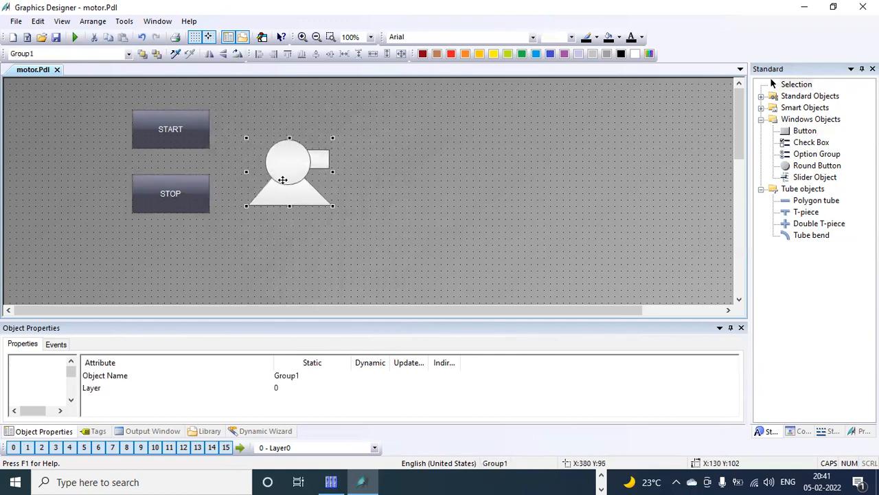
key("Up")
key("Up")
key("Up")
key("Up")
key("Up")
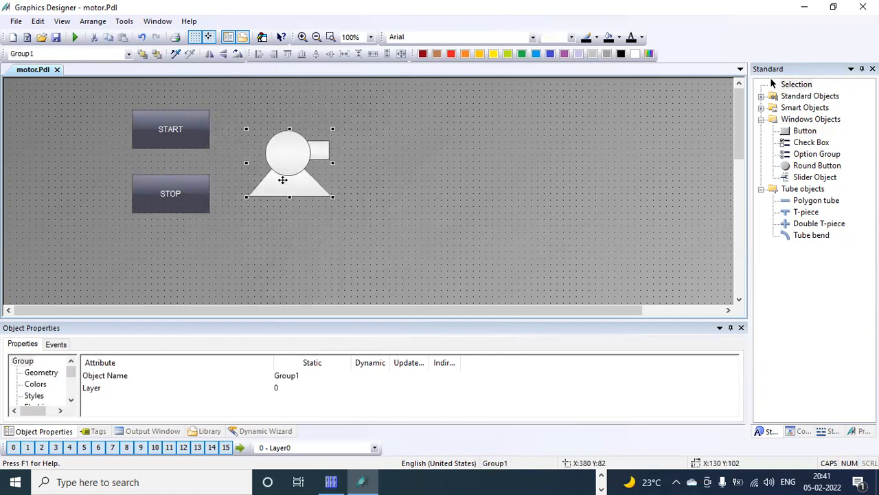
left_click(242, 226)
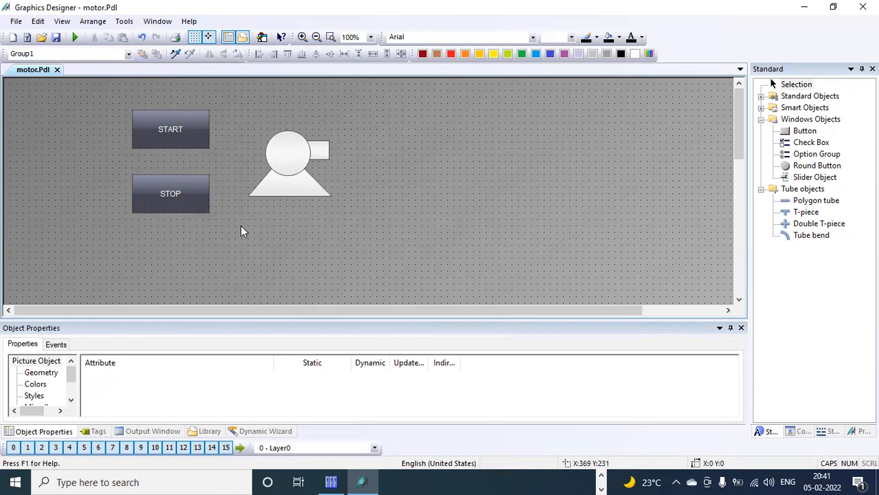
Step: Add a direct connection to the START button's Press Left mouse event with the constant 1 as its source
left_click(193, 136)
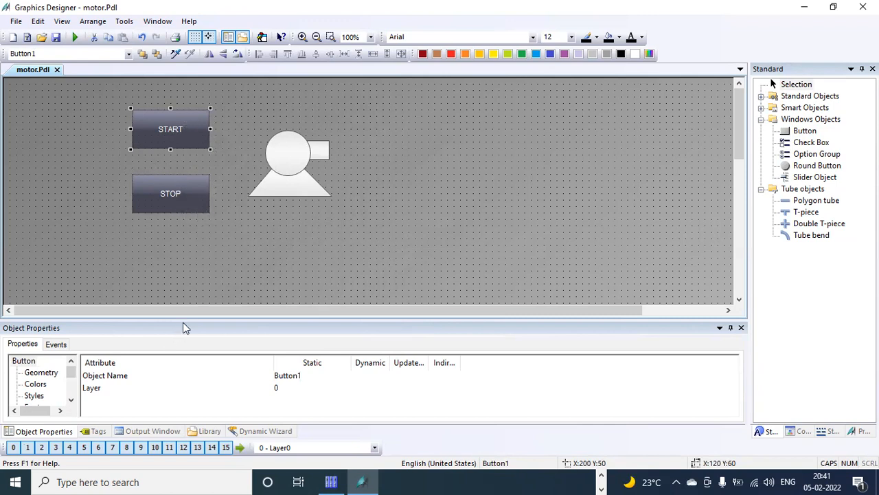
left_click_drag(192, 318, 194, 267)
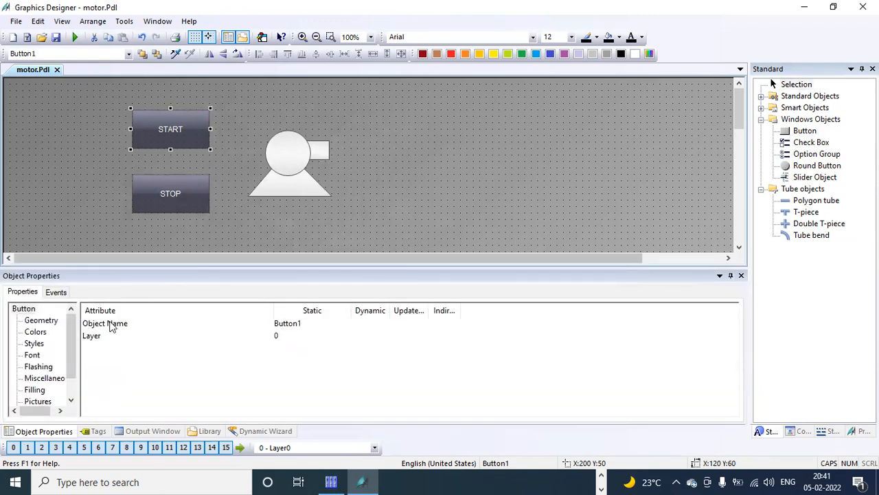
left_click_drag(80, 328, 113, 321)
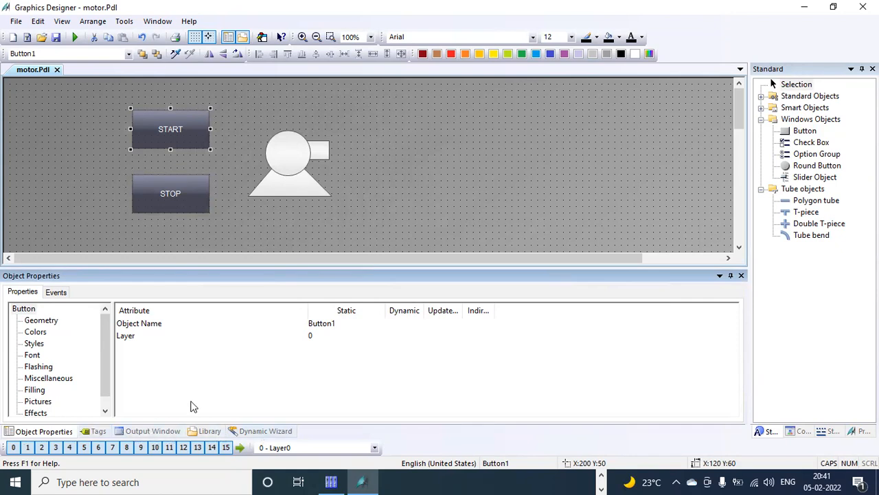
left_click(58, 293)
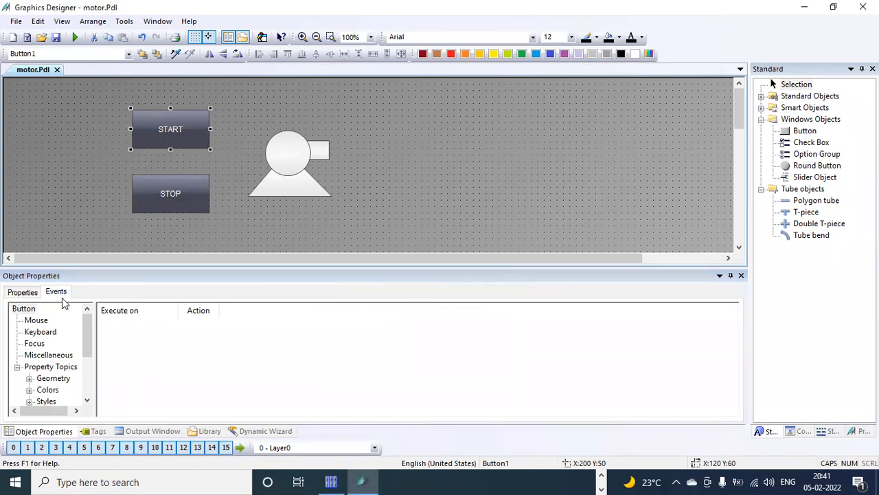
left_click(42, 322)
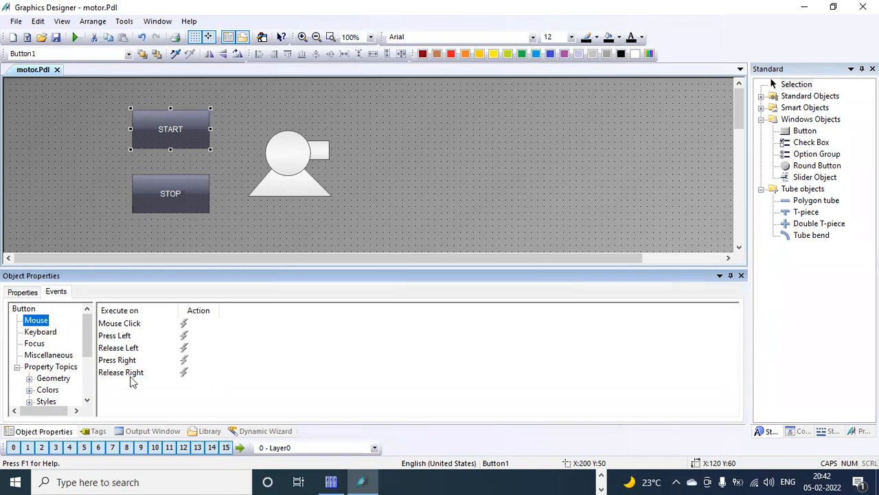
left_click(186, 341)
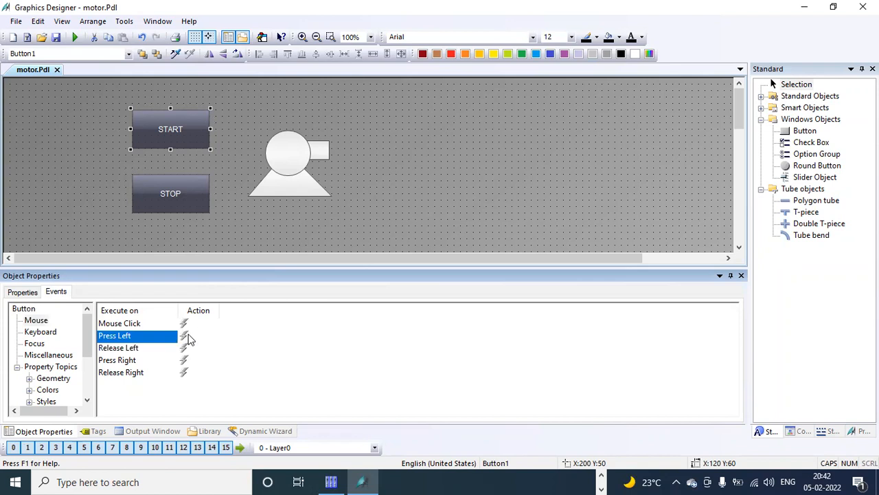
right_click(186, 339)
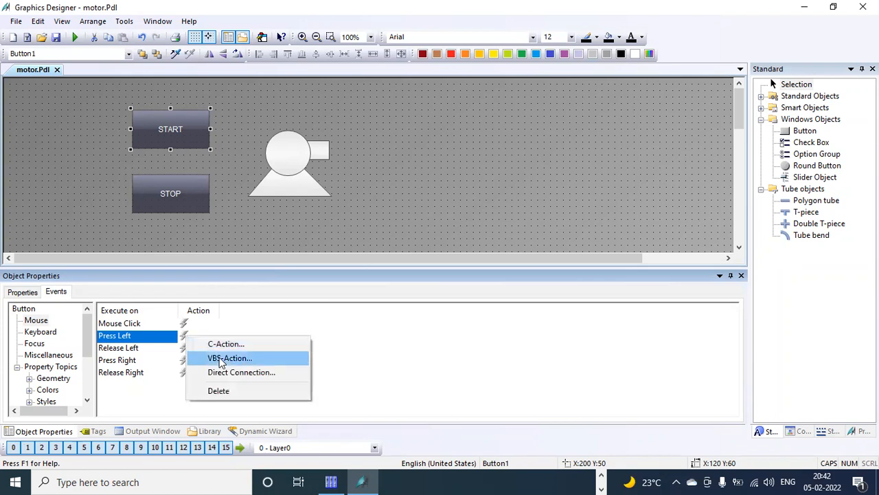
left_click(287, 376)
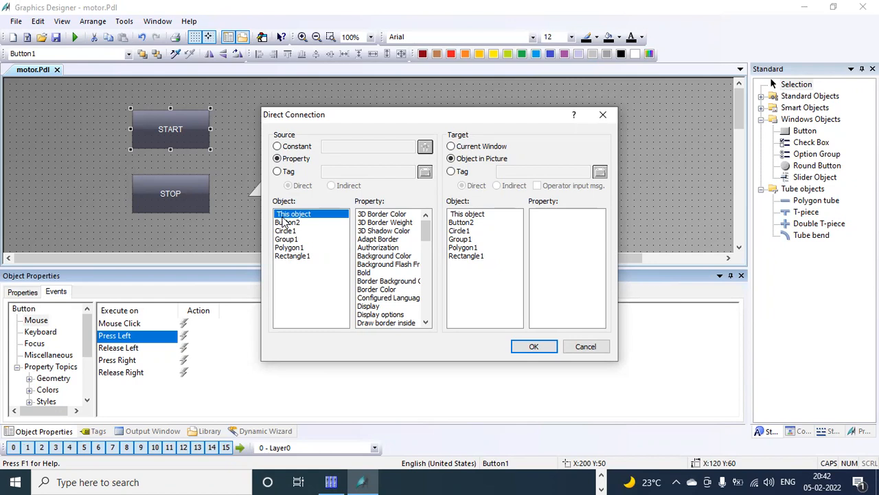
left_click(277, 147)
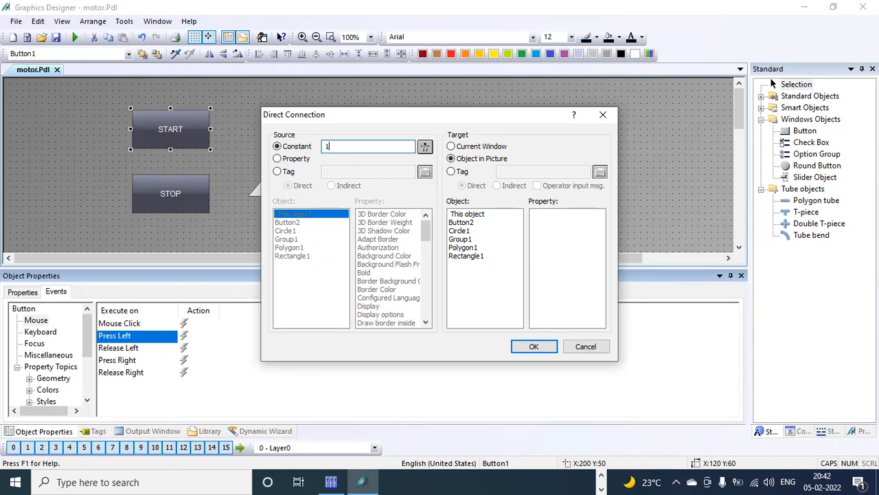
type("1")
Step: Set the direct connection's target to the start tag from the list of all WinCC tags and accept the connection
left_click(452, 173)
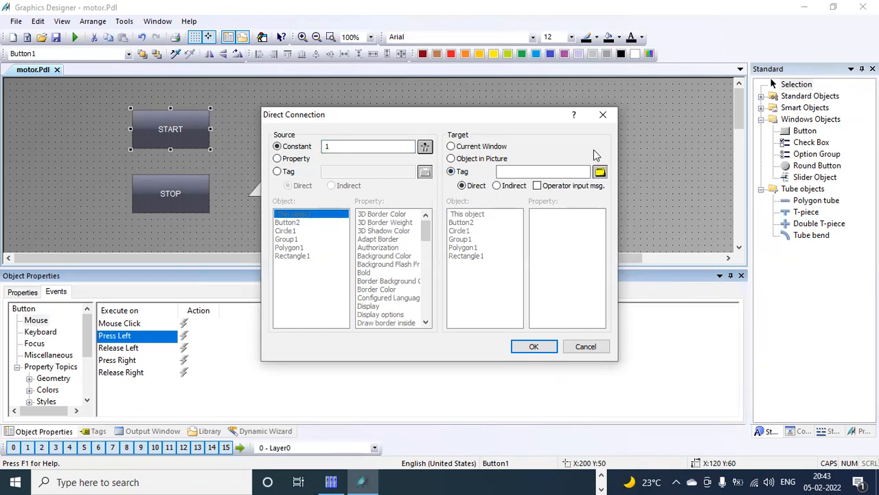
left_click(600, 173)
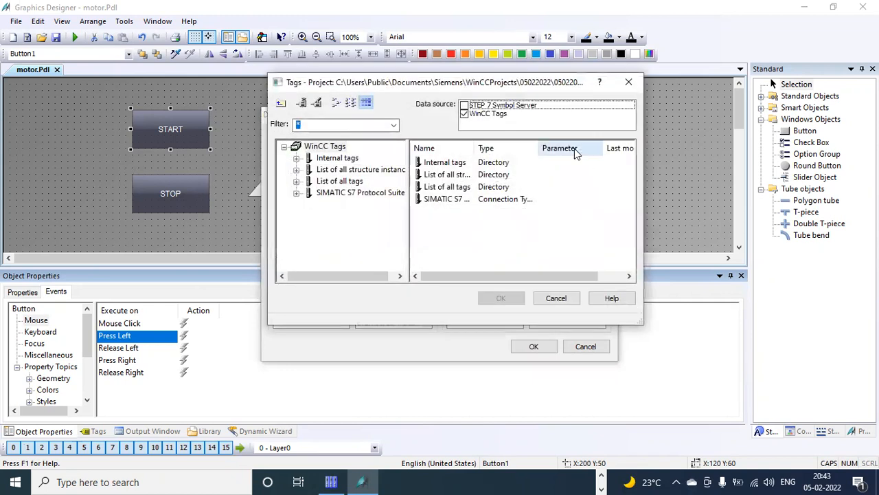
left_click(628, 82)
left_click(600, 172)
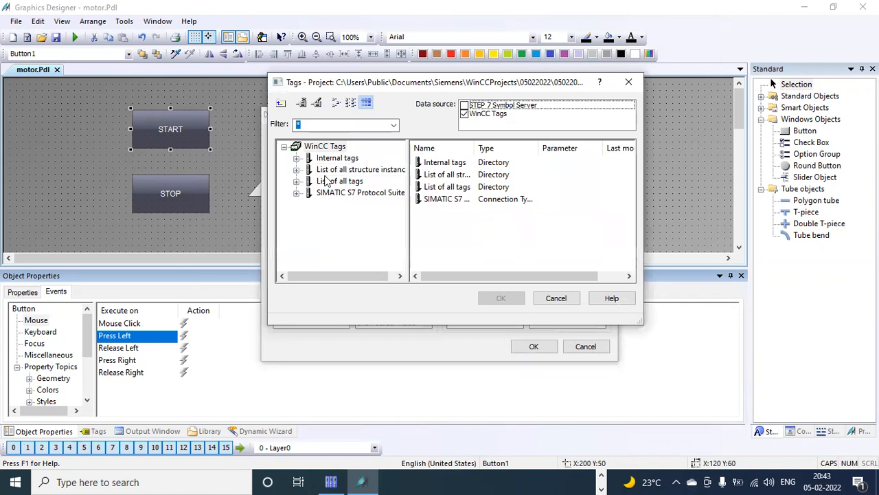
left_click(331, 182)
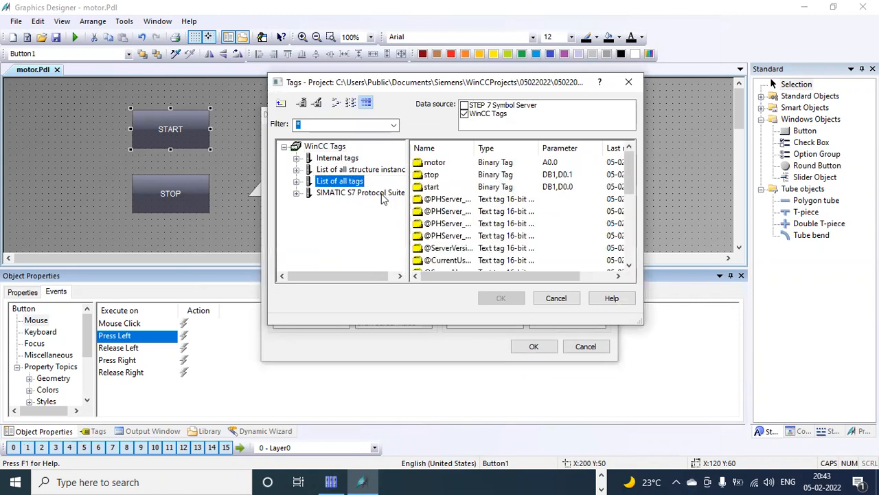
left_click(465, 116)
left_click(464, 115)
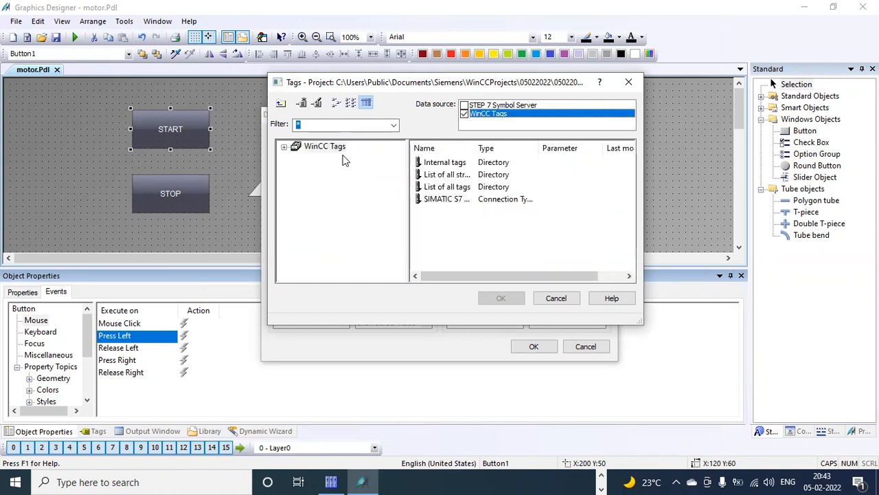
left_click(284, 148)
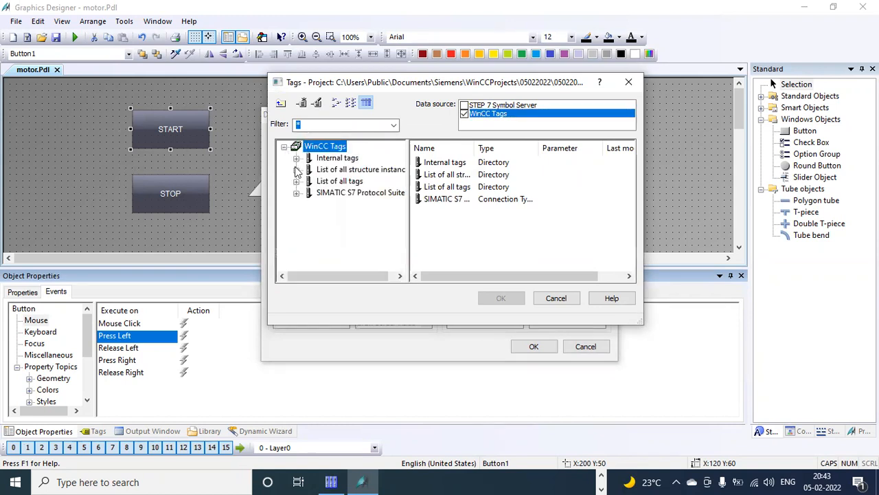
left_click(327, 184)
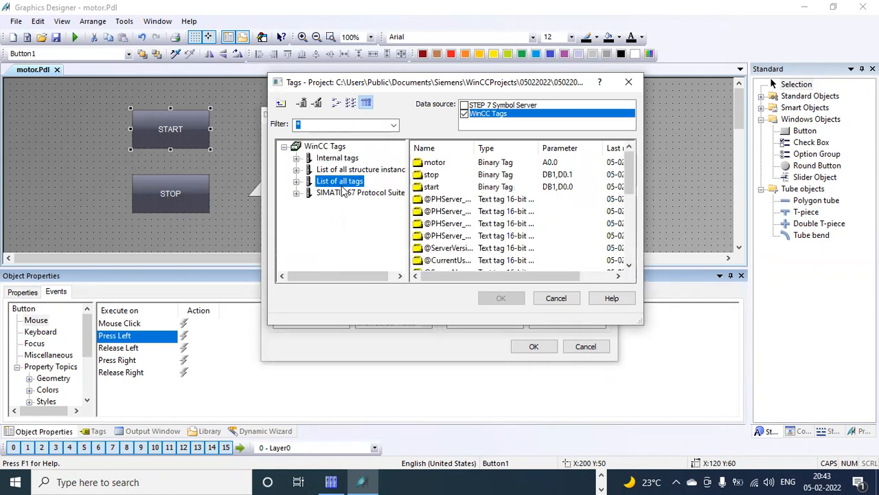
left_click(433, 188)
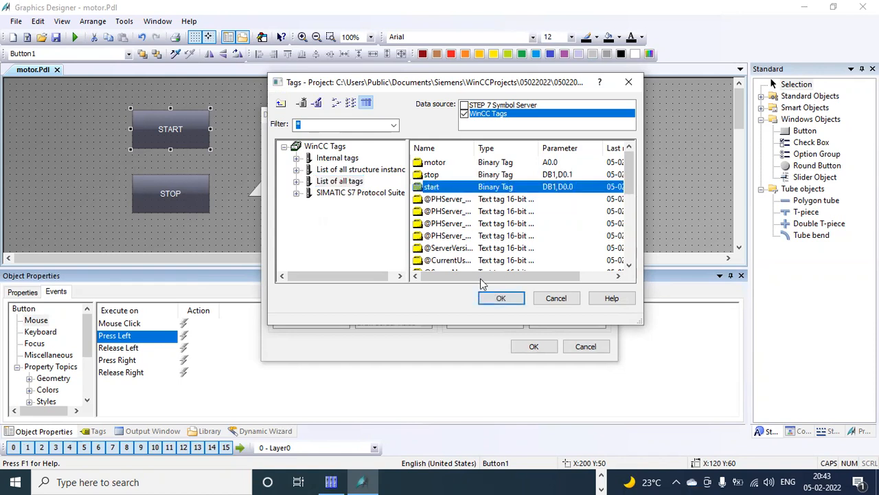
left_click(501, 298)
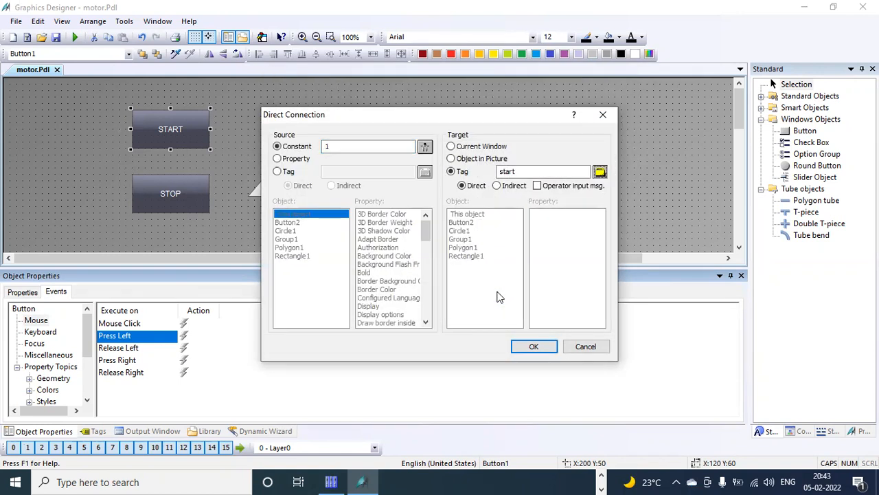
left_click(534, 346)
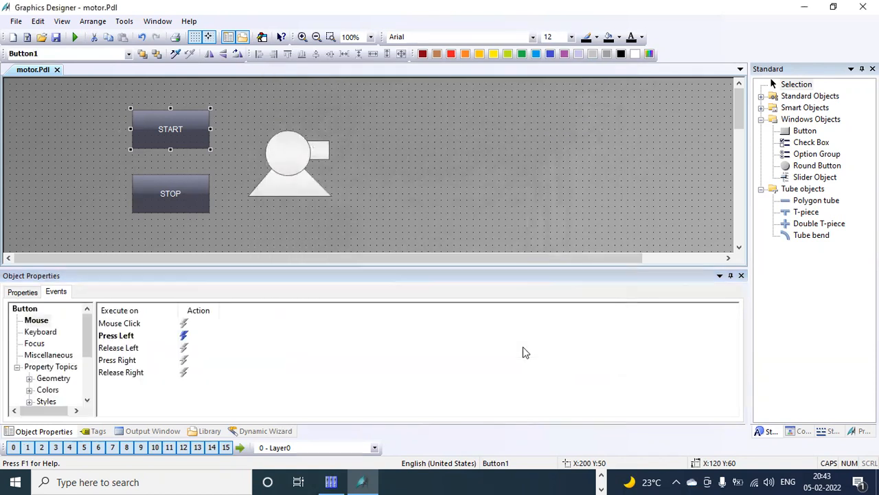
Step: Add a direct connection from constant 0 to the start tag on the START button's Release Left mouse event
left_click(185, 350)
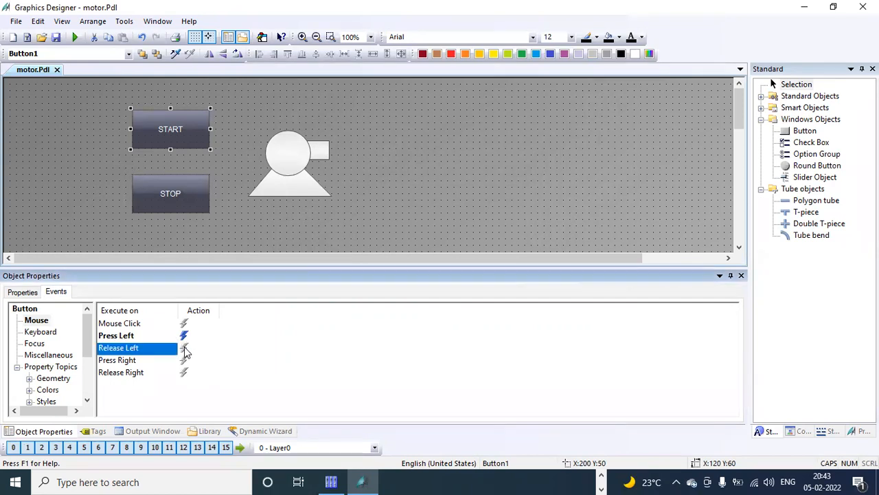
right_click(185, 351)
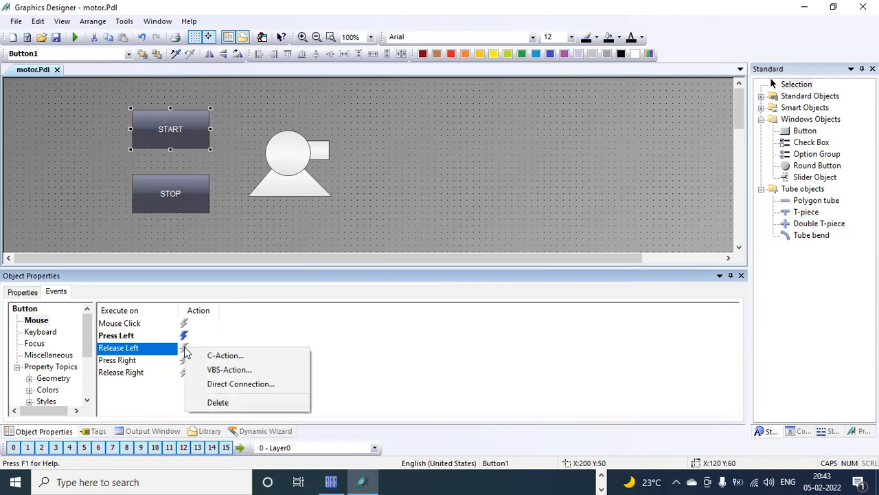
left_click(243, 385)
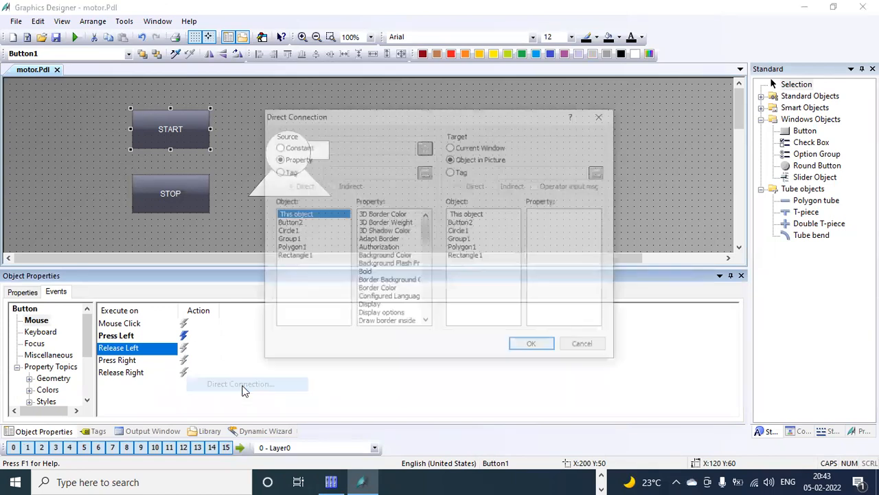
left_click(289, 148)
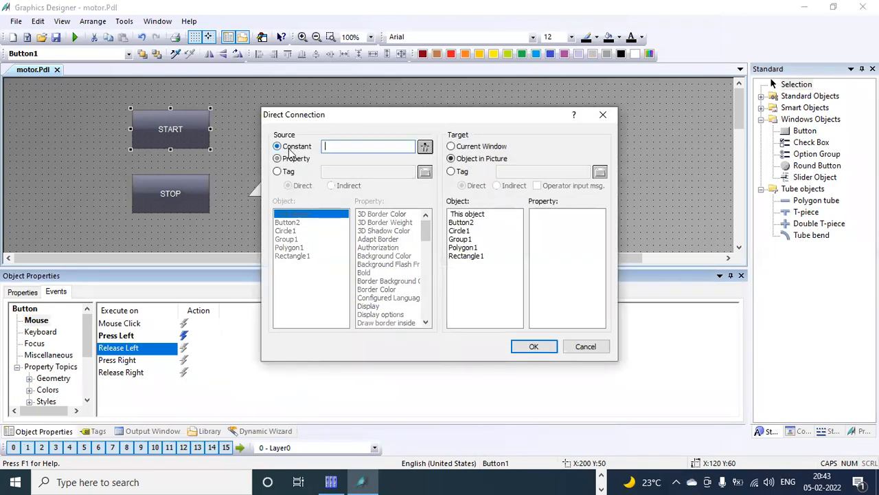
type("0")
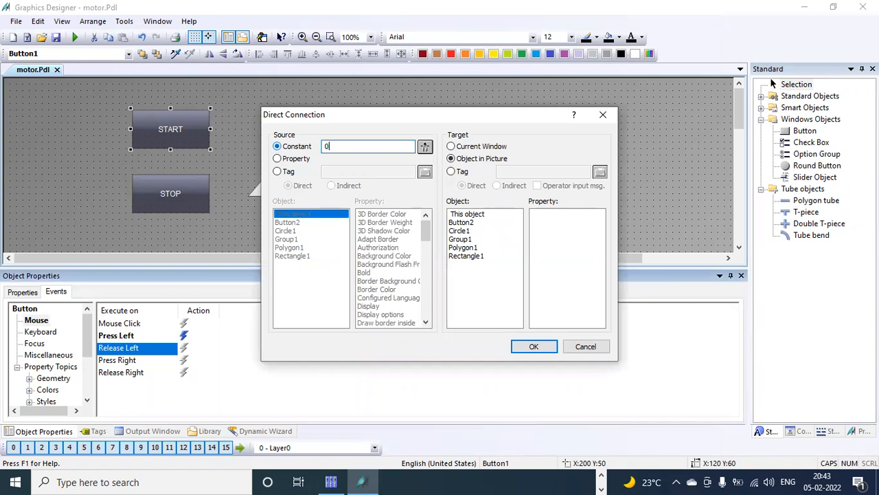
left_click(451, 172)
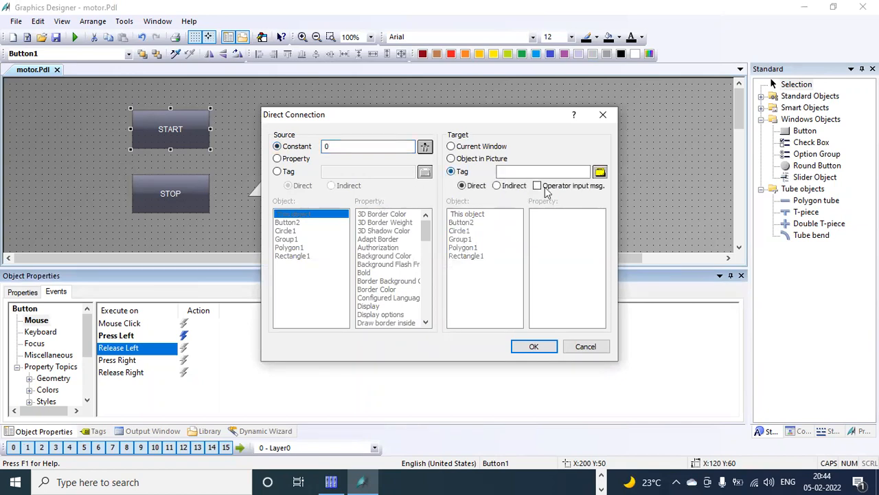
left_click(600, 172)
left_click(433, 187)
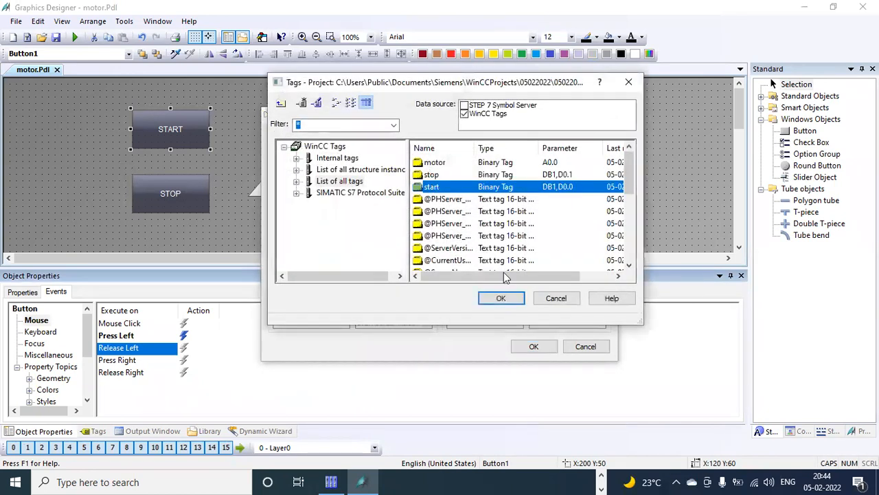
left_click(501, 297)
left_click(534, 348)
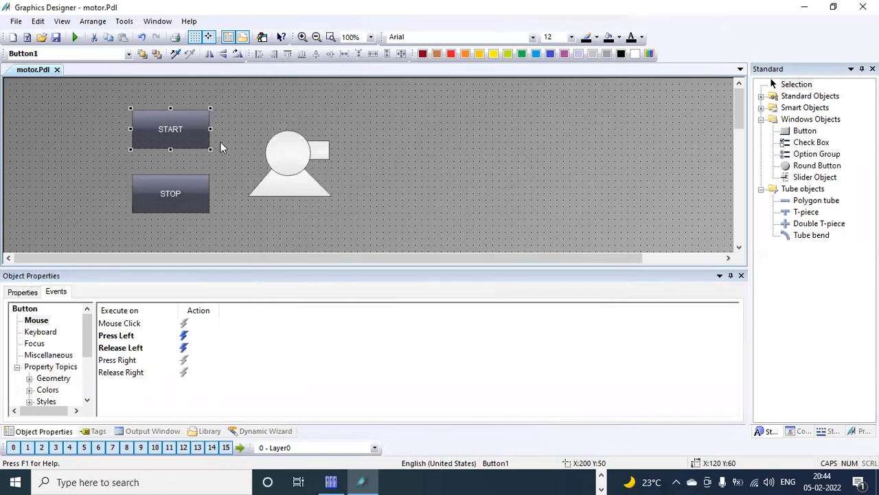
Step: Add a direct connection from constant 1 to the stop tag on the STOP button's Press Left mouse event
left_click(184, 208)
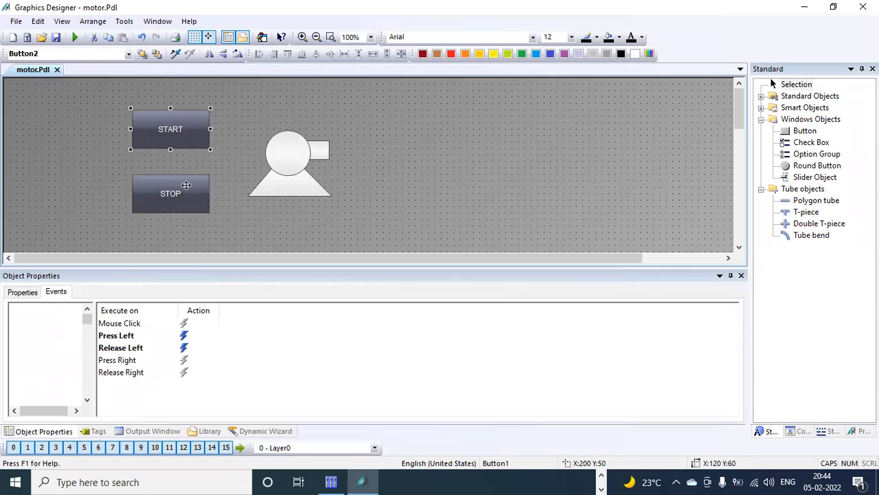
left_click(184, 335)
right_click(185, 335)
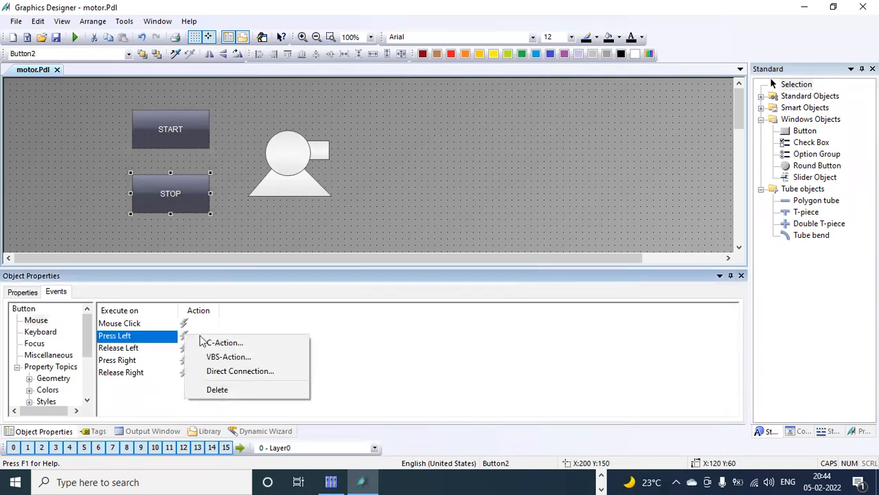
left_click(221, 372)
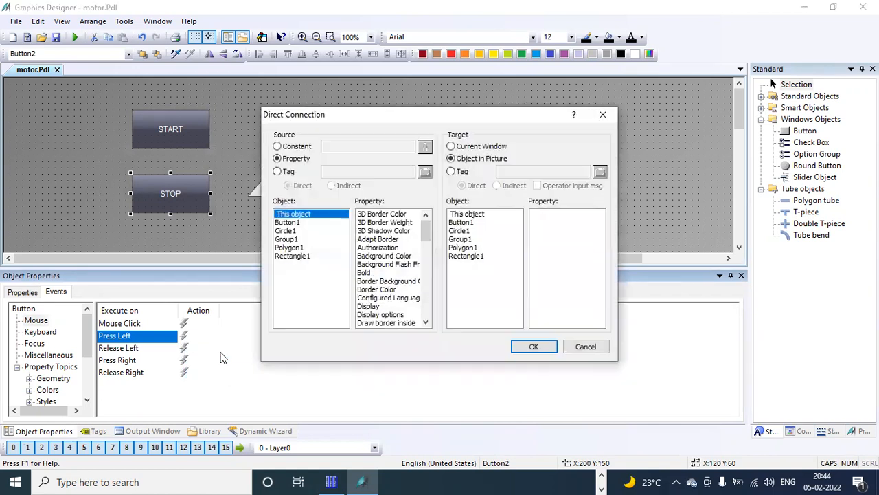
left_click(288, 149)
type("1")
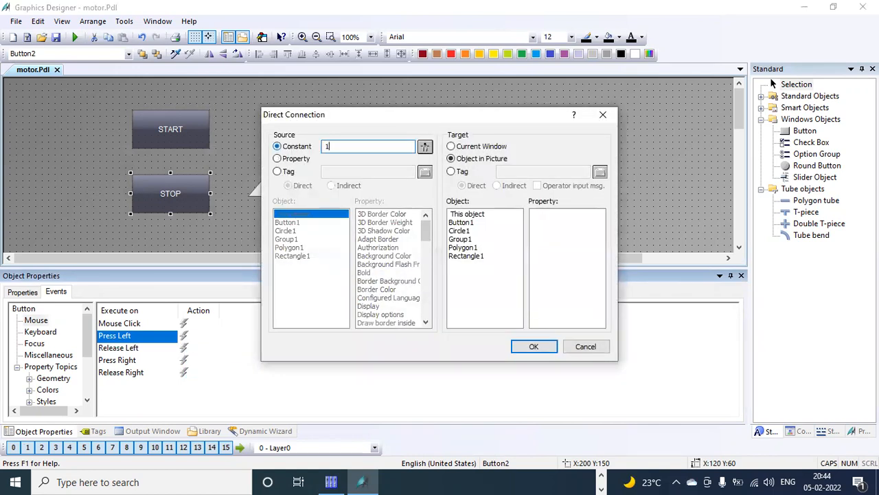
left_click(452, 172)
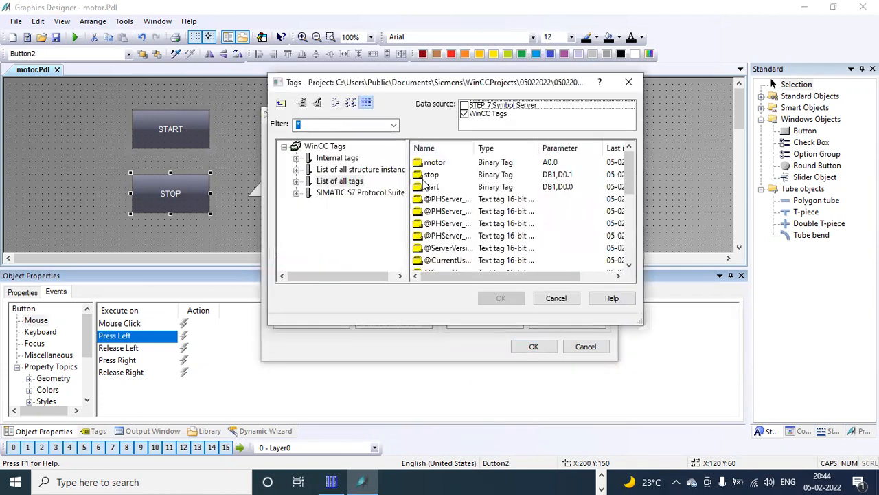
double_click(429, 176)
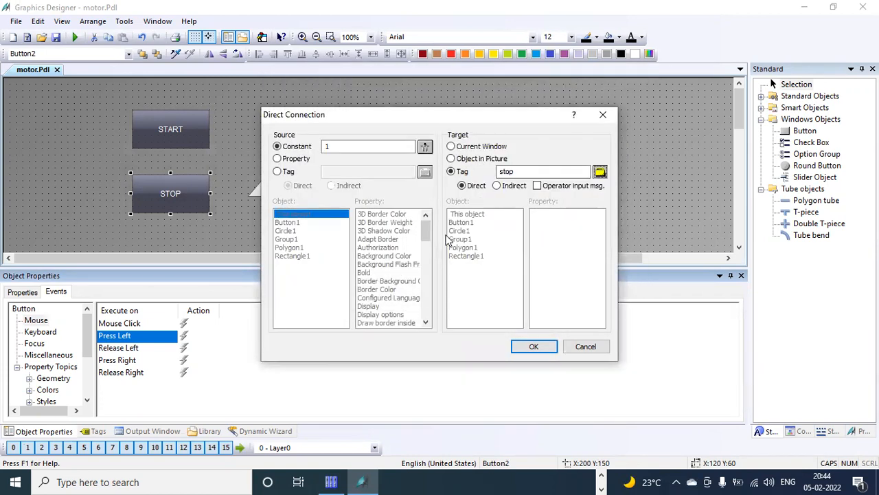
left_click(534, 346)
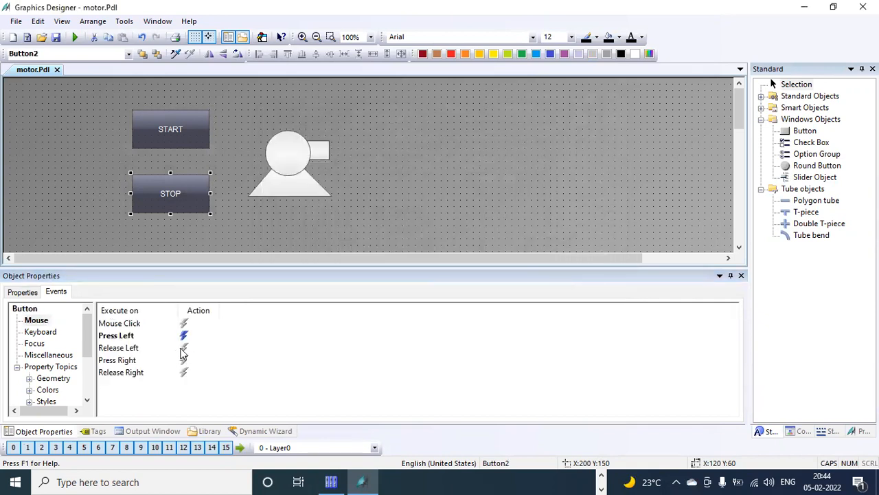
Step: Add a direct connection from constant 0 to the stop tag on the STOP button's Release Left mouse event
right_click(187, 352)
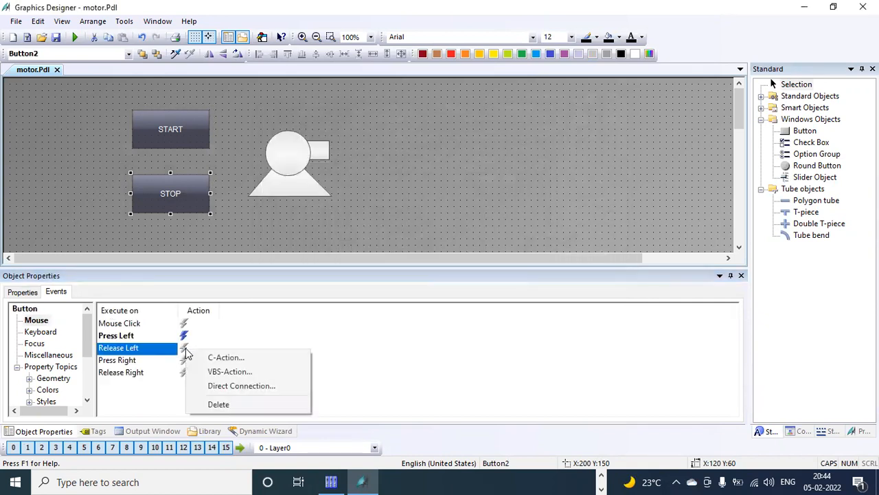
left_click(210, 387)
left_click(288, 146)
left_click(353, 147)
type("0")
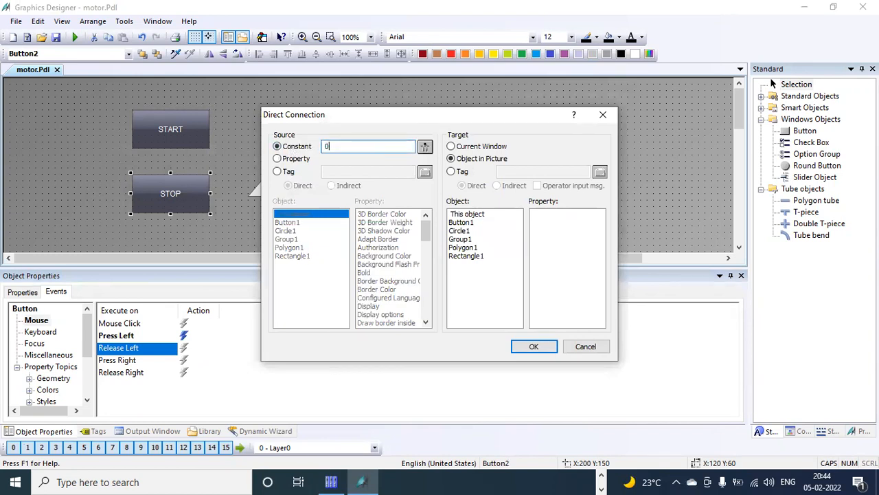
left_click(452, 172)
left_click(600, 172)
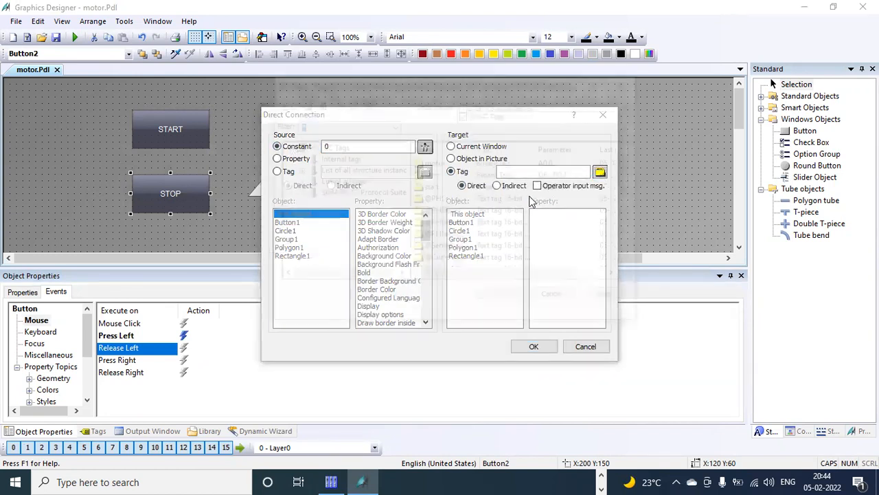
left_click(433, 176)
double_click(432, 176)
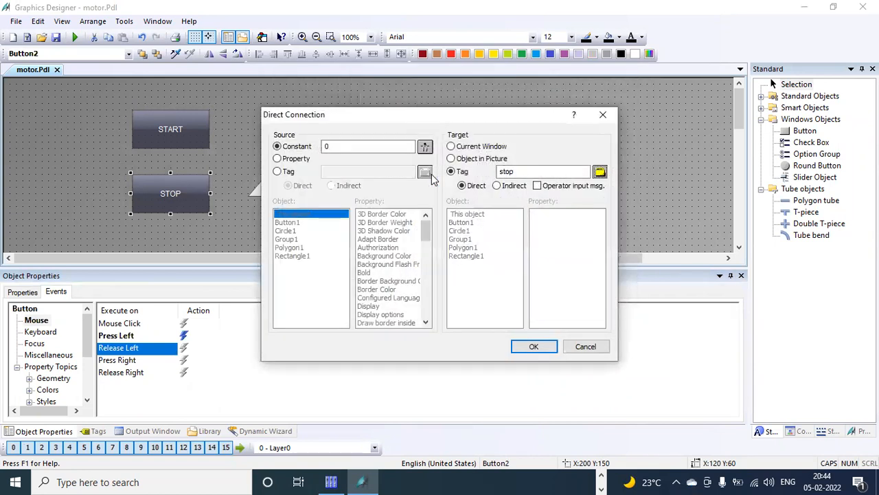
left_click(526, 348)
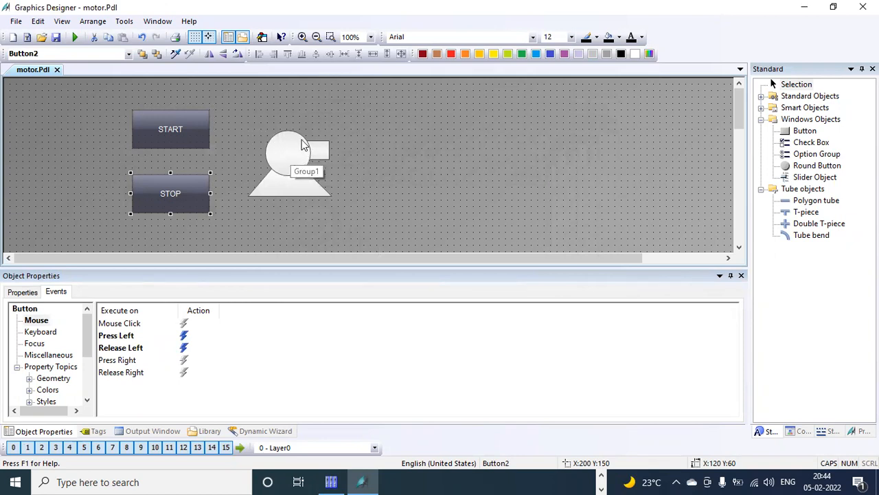
Step: Examine the color and effects attributes of the grouped motor symbol, including Background Color and Global Color Scheme
left_click(290, 140)
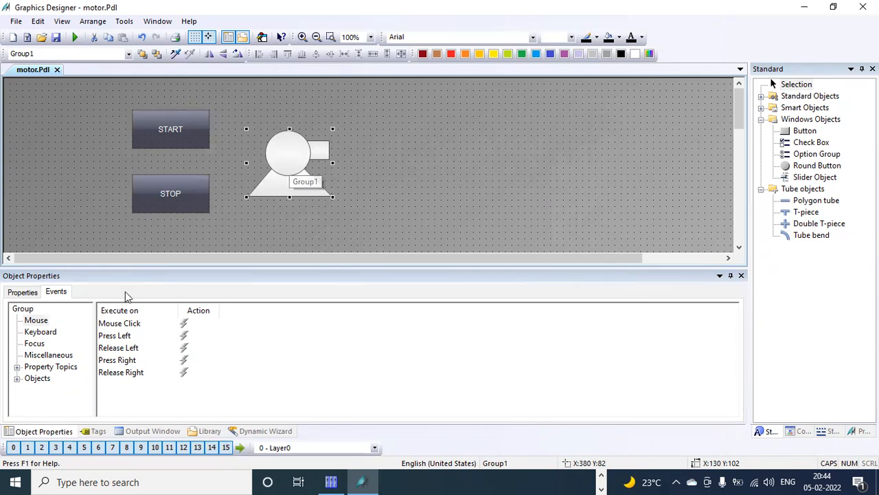
left_click(19, 292)
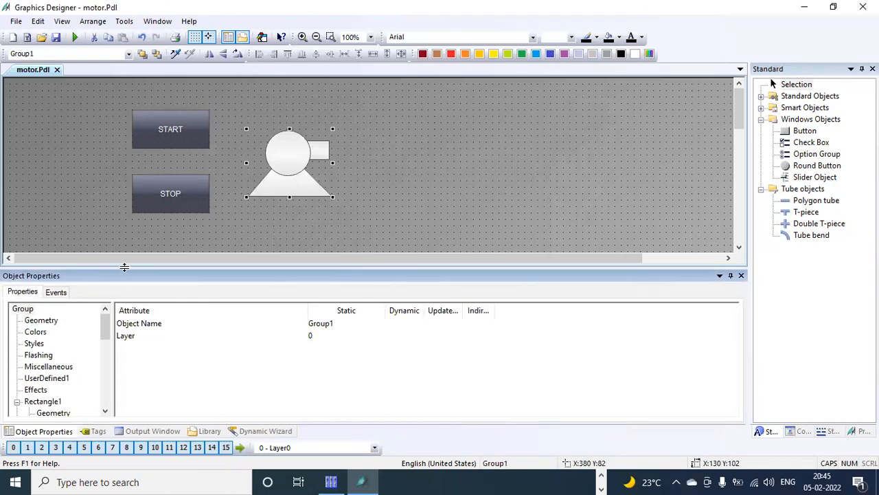
left_click_drag(127, 266, 122, 242)
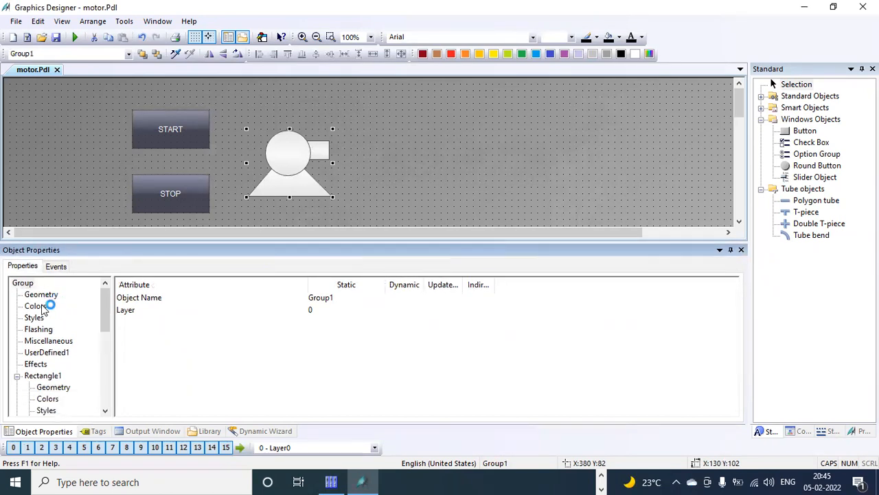
left_click(38, 307)
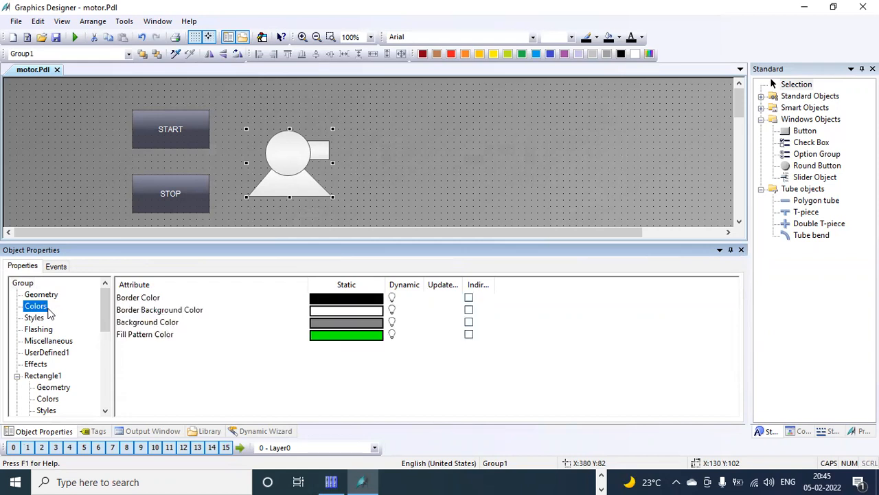
left_click(172, 323)
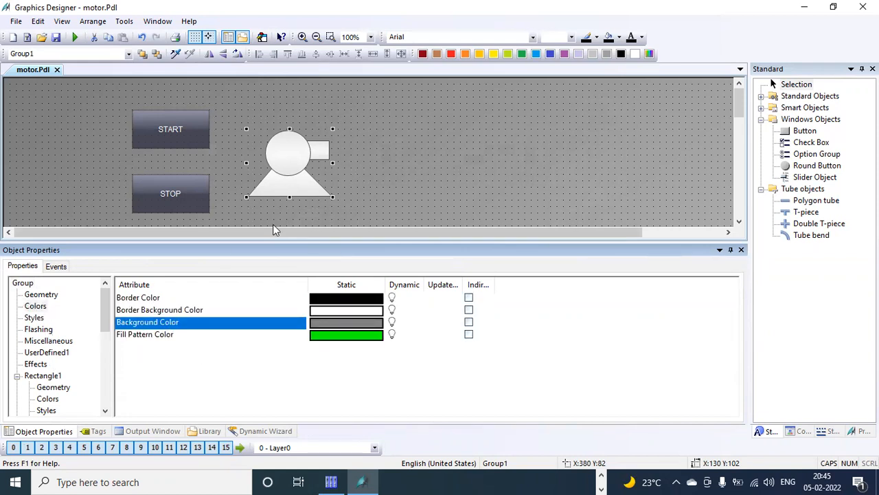
left_click(781, 97)
left_click(762, 96)
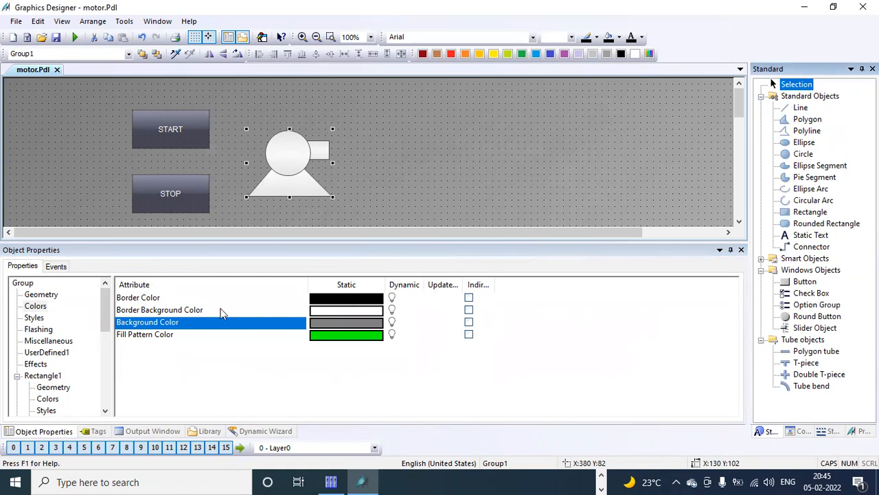
left_click(41, 364)
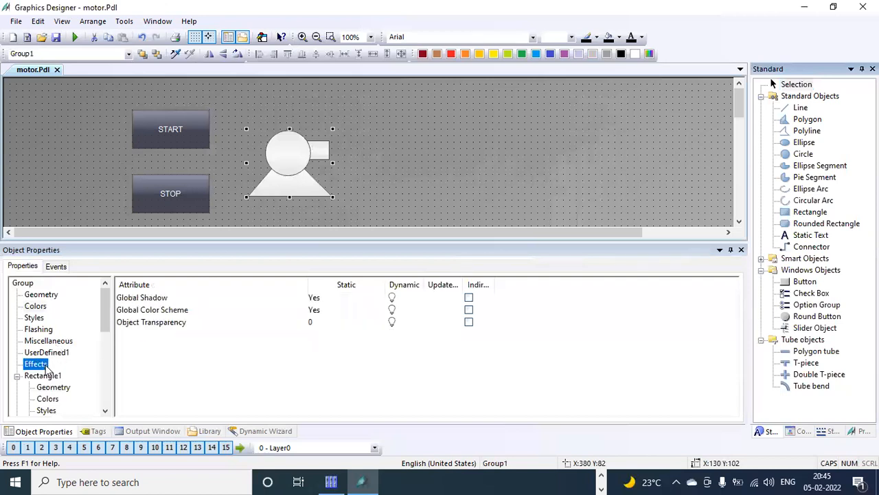
left_click(184, 315)
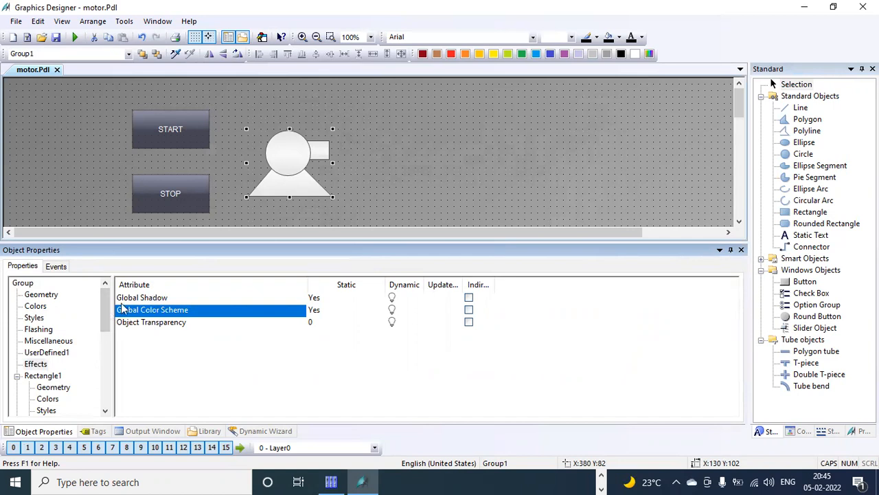
Step: Set Global Color Scheme to No in the effects of Circle1 within the motor group
left_click_drag(102, 307, 104, 386)
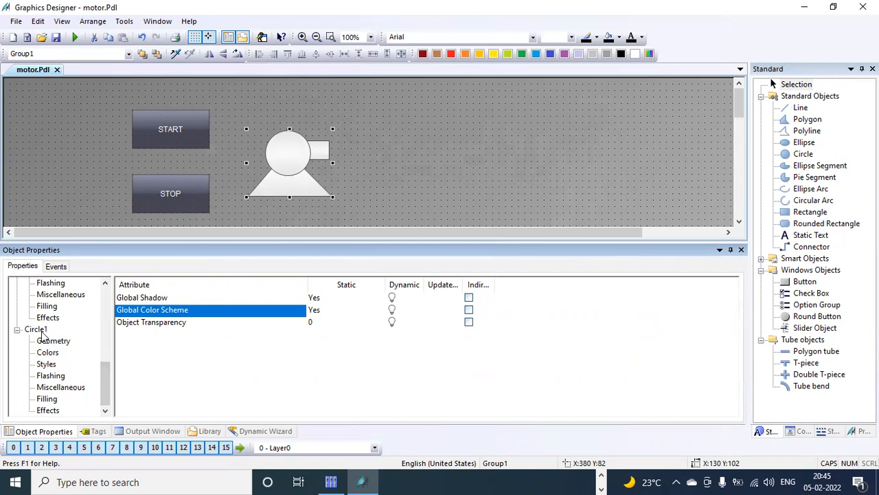
left_click(38, 329)
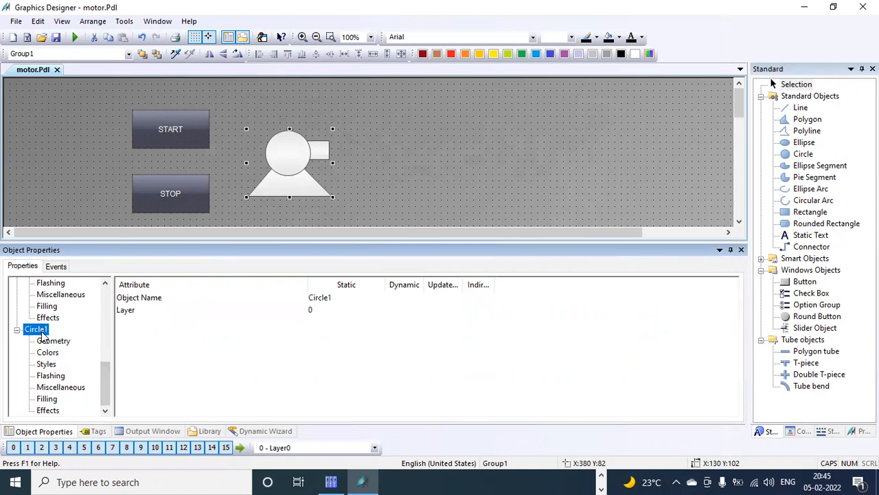
left_click(48, 411)
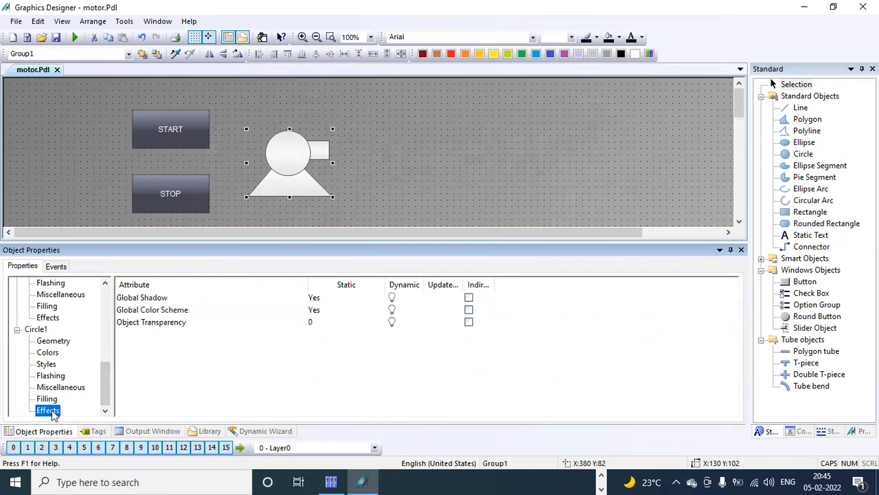
left_click(172, 313)
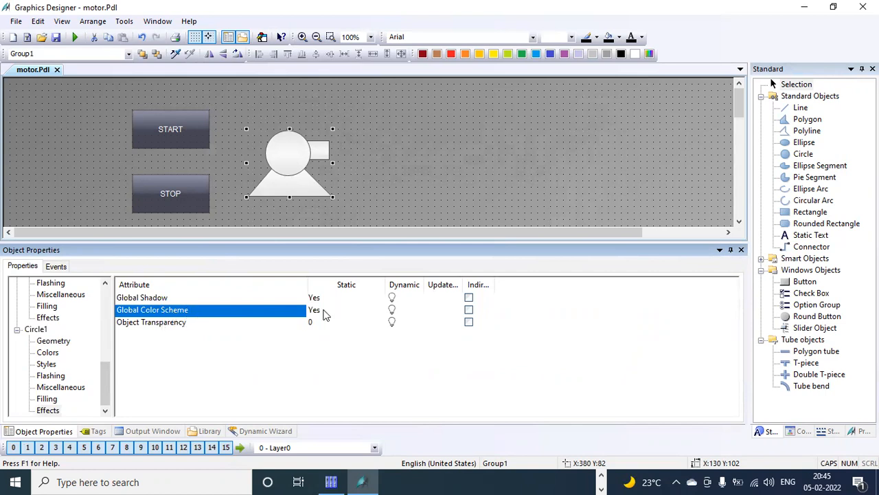
double_click(317, 313)
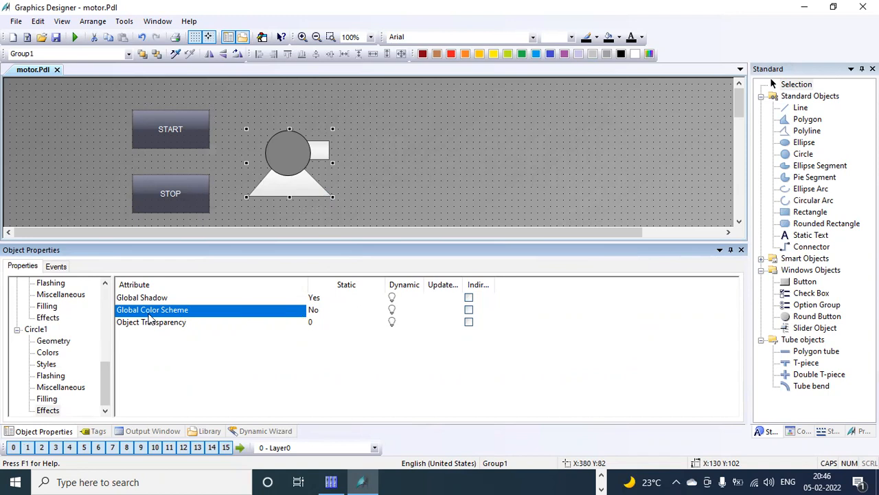
Step: Open a Dynamic Dialog for Circle1's Background Color and set its data type to Boolean
left_click(58, 355)
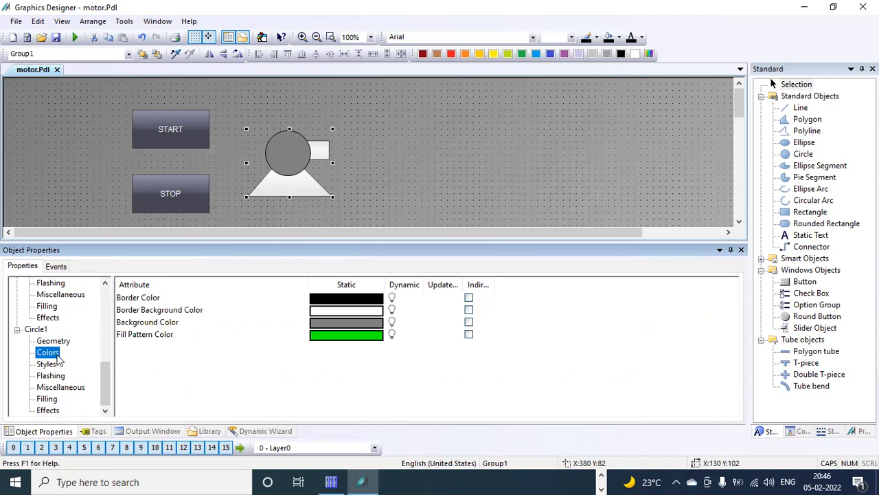
left_click(167, 326)
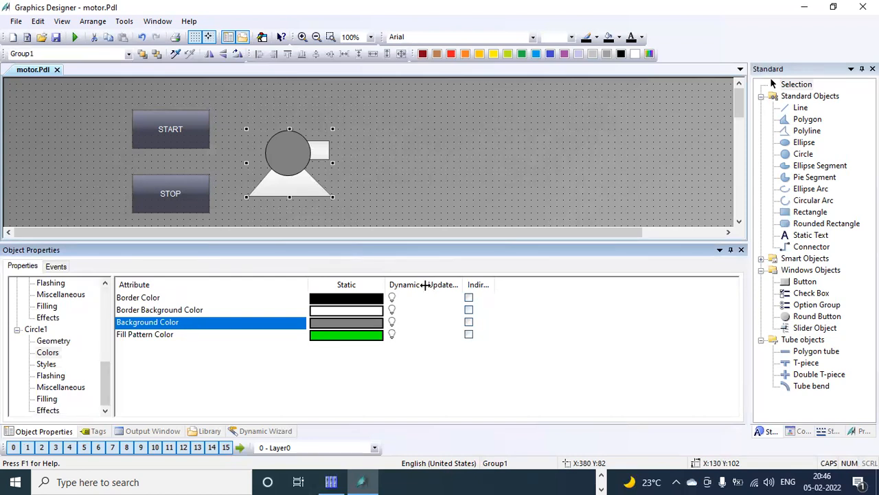
left_click_drag(426, 284, 447, 284)
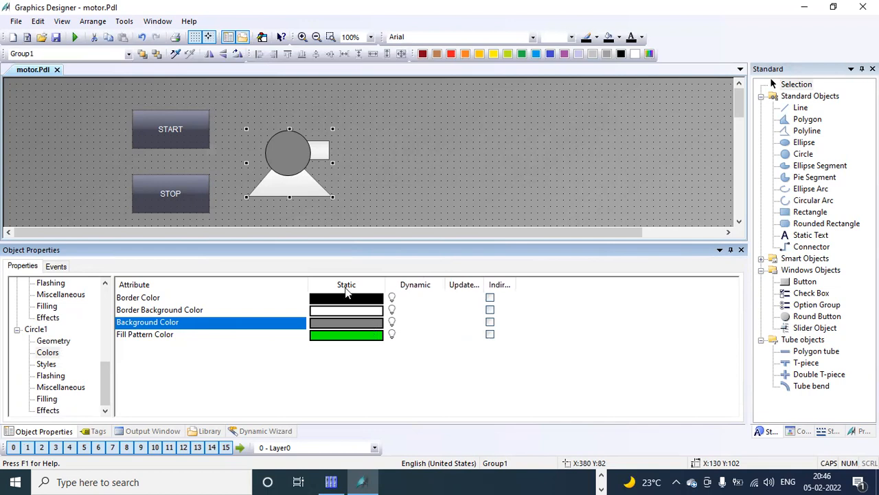
right_click(392, 323)
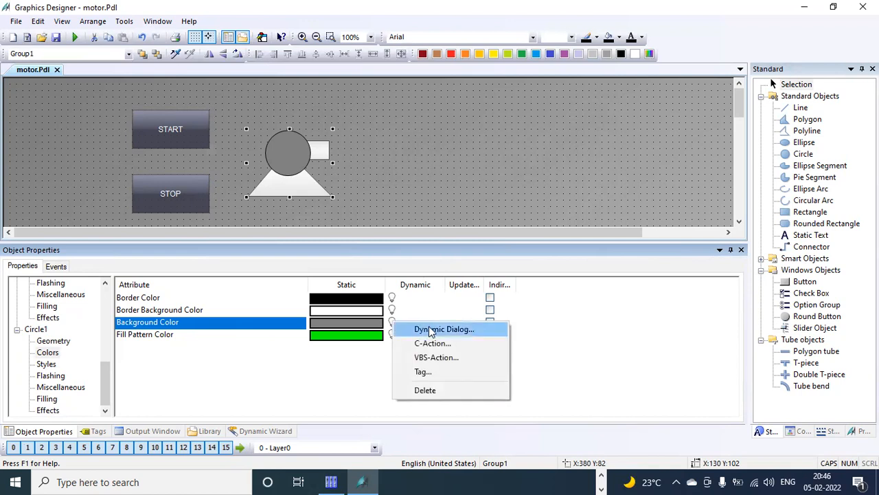
left_click(485, 334)
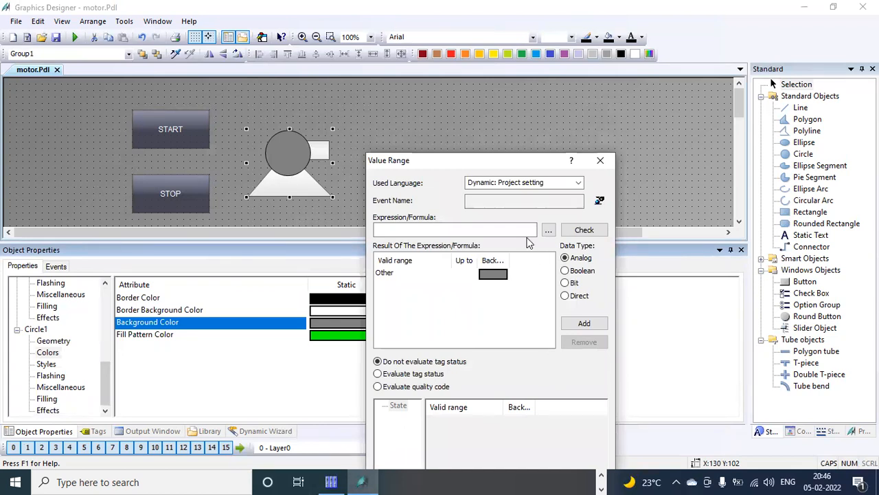
left_click(566, 271)
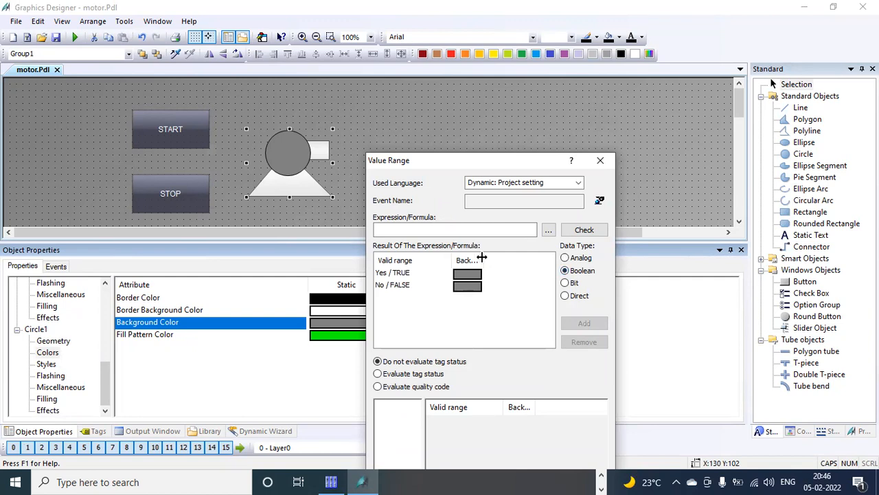
left_click_drag(492, 251, 506, 257)
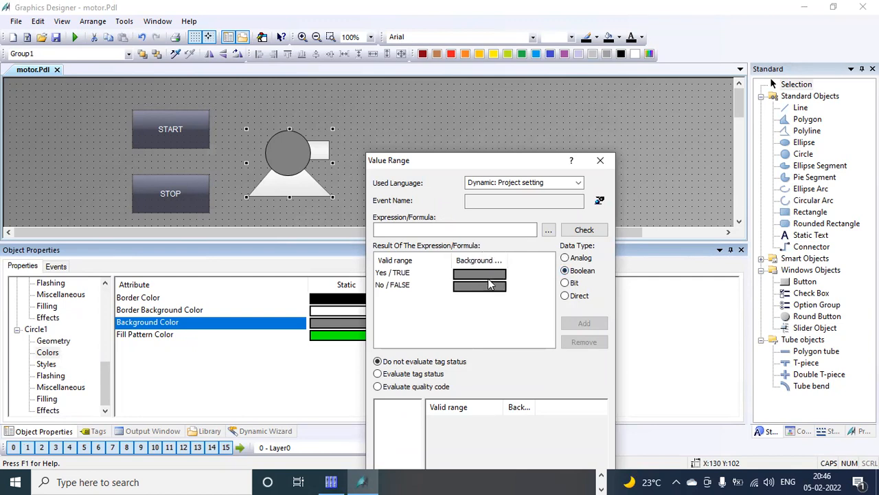
Step: Set the Boolean background colors to green for Yes / TRUE and red (FF0000) for No / FALSE
double_click(499, 278)
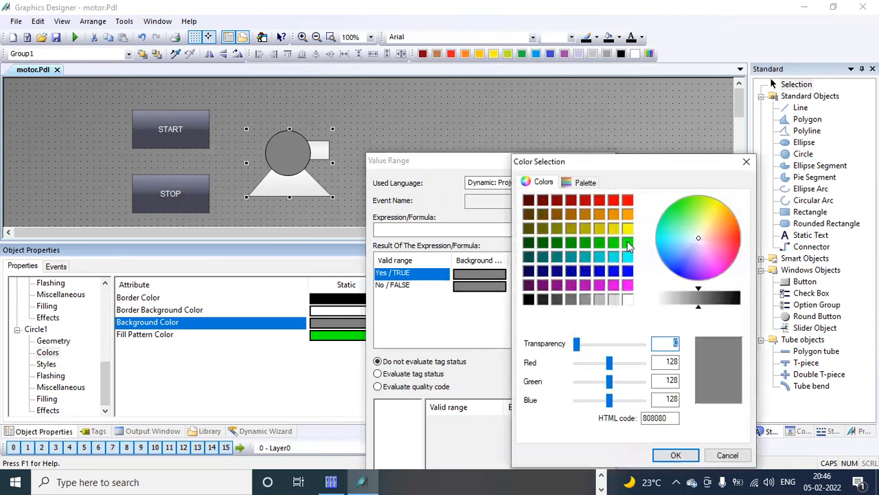
left_click(628, 242)
left_click(675, 455)
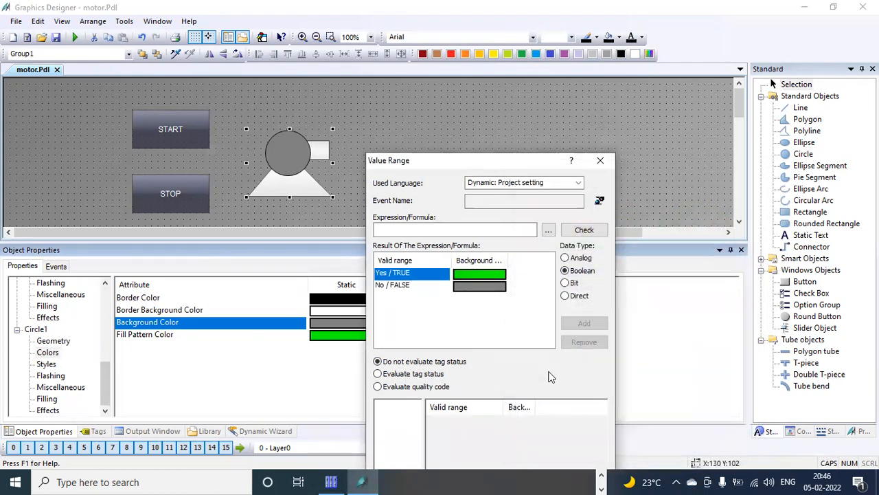
double_click(486, 287)
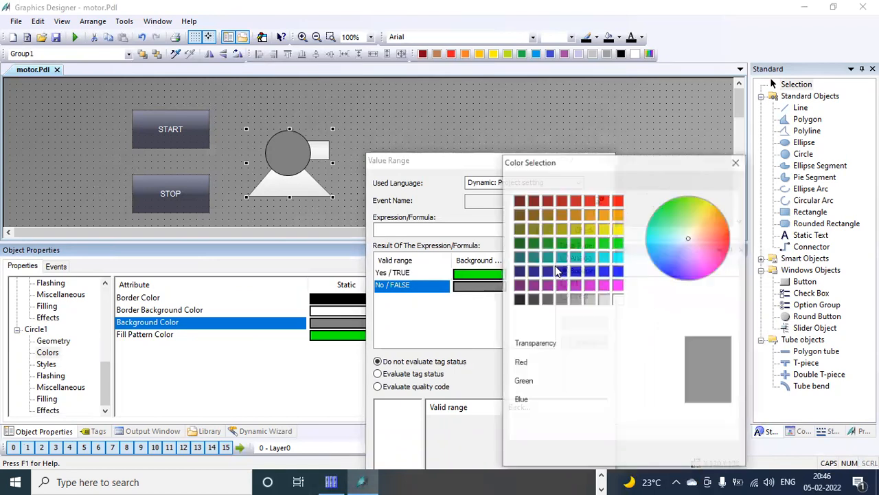
left_click(618, 200)
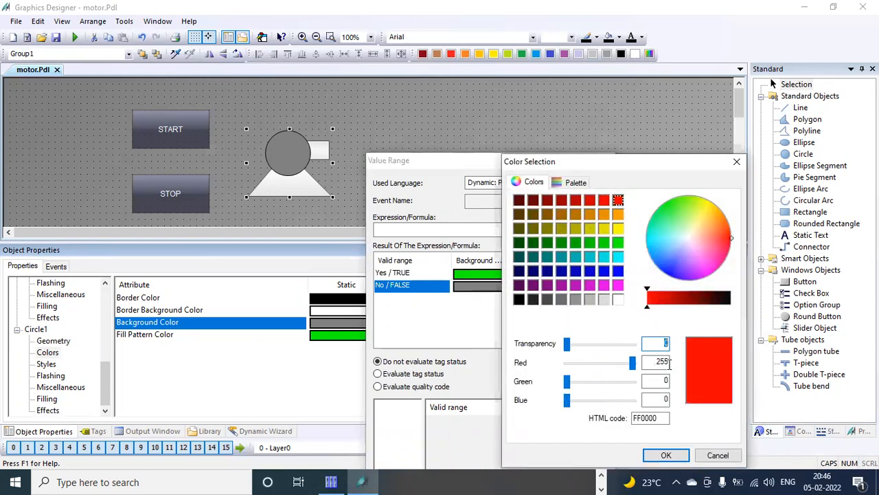
left_click(666, 455)
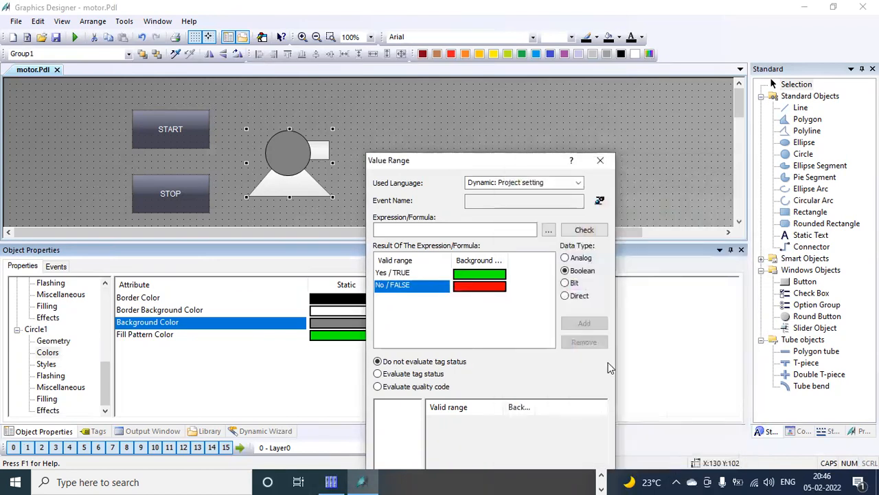
Step: Assign the WinCC tag motor as the dynamic expression, check it for errors, and accept the value range
left_click(493, 227)
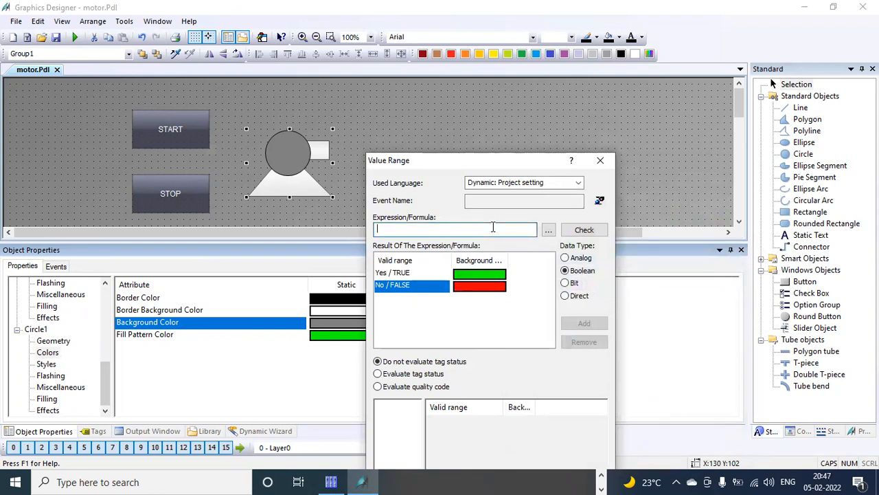
left_click(549, 229)
left_click(556, 244)
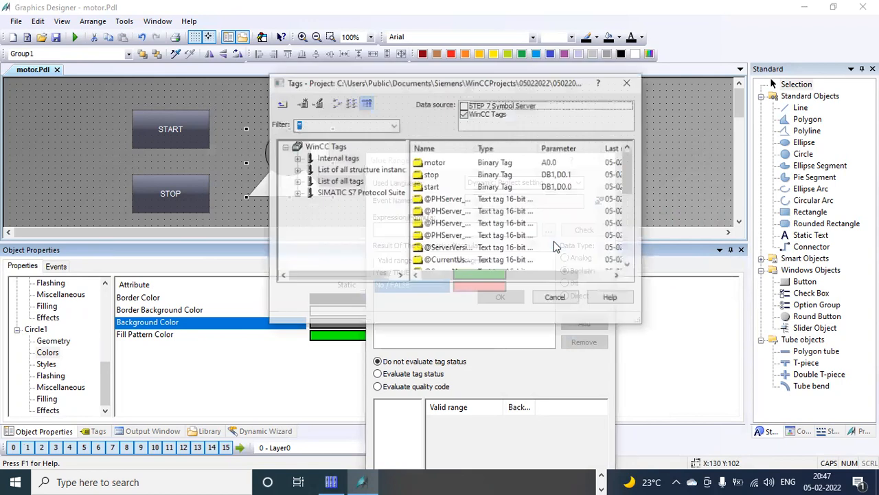
left_click(443, 162)
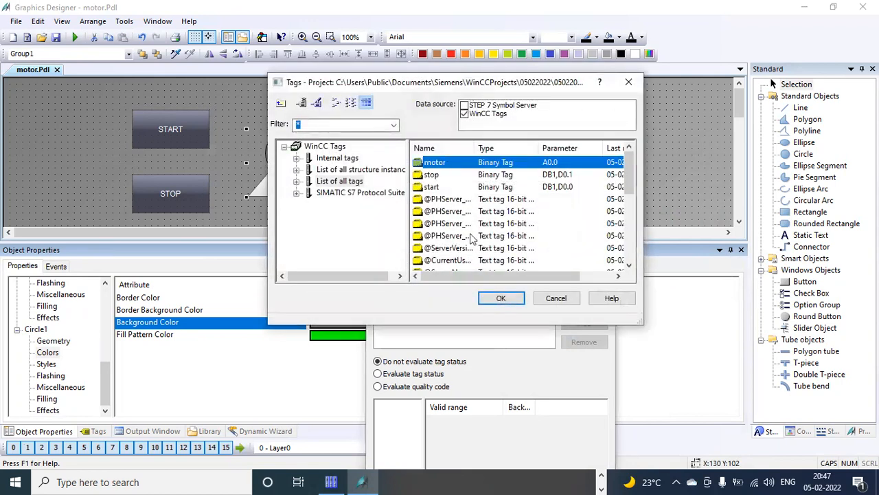
left_click(493, 300)
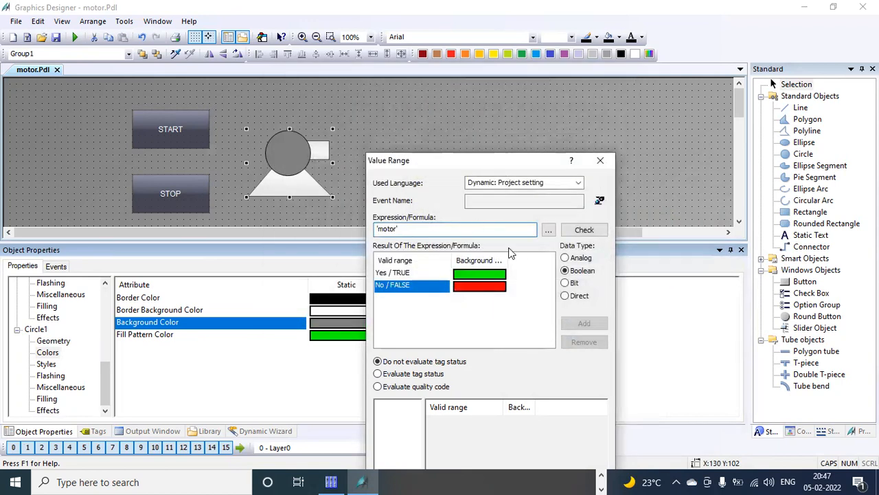
left_click(584, 229)
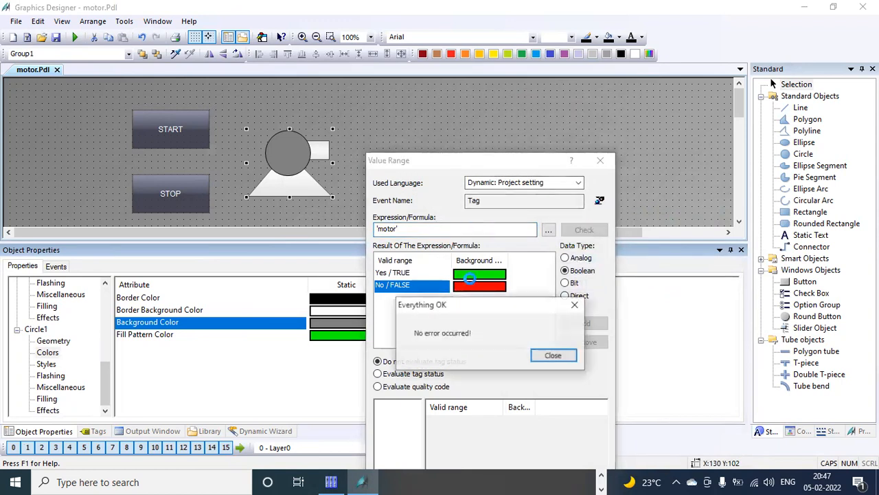
left_click(553, 355)
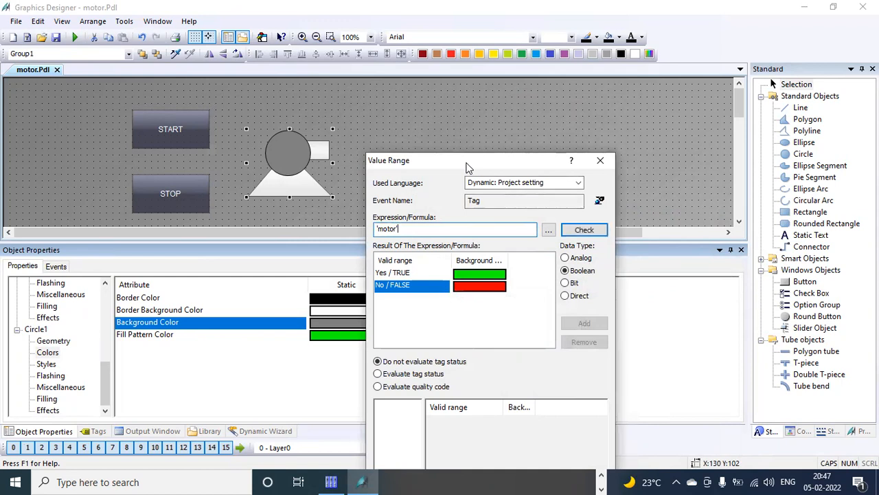
left_click_drag(468, 158, 462, 90)
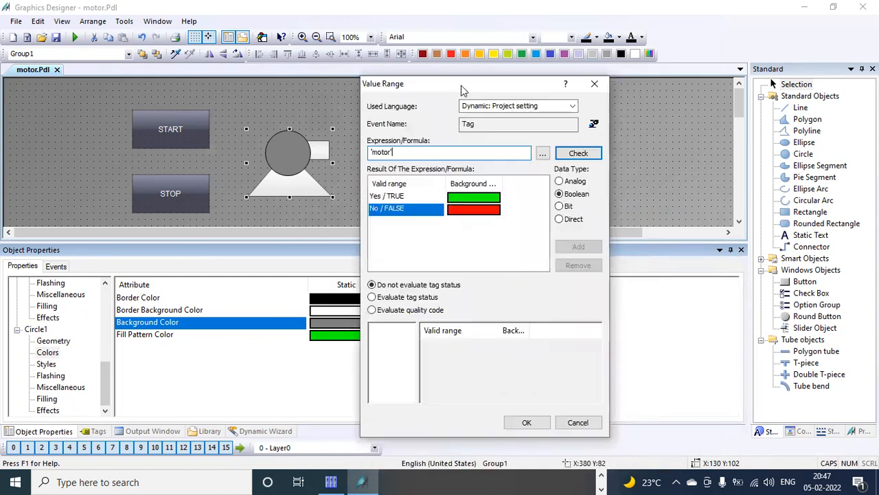
left_click(527, 422)
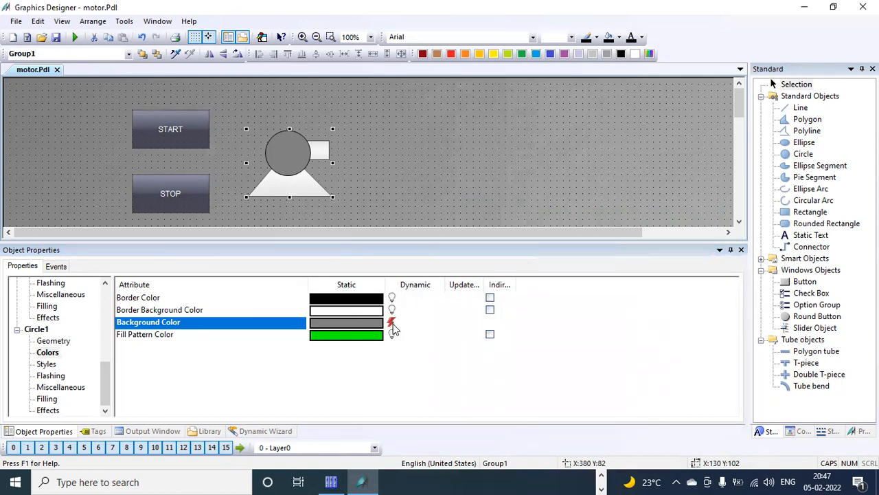
Step: Save the motor.Pdl picture and activate runtime
left_click(56, 37)
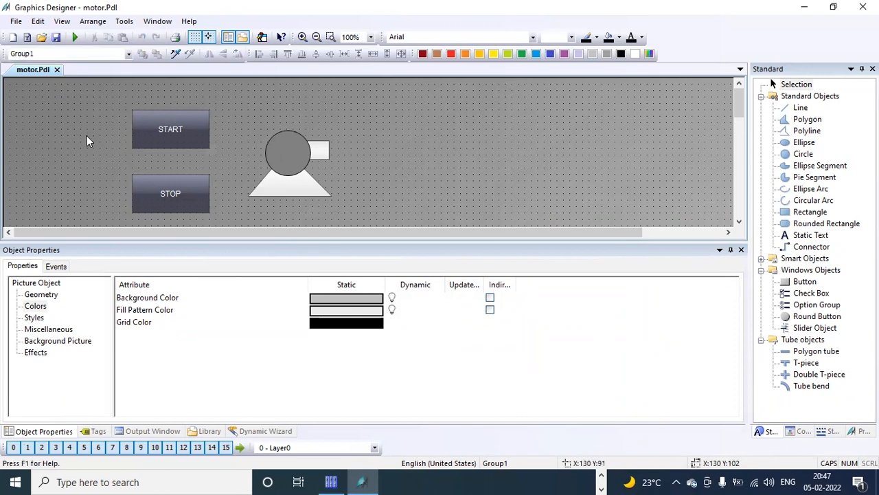
left_click(76, 39)
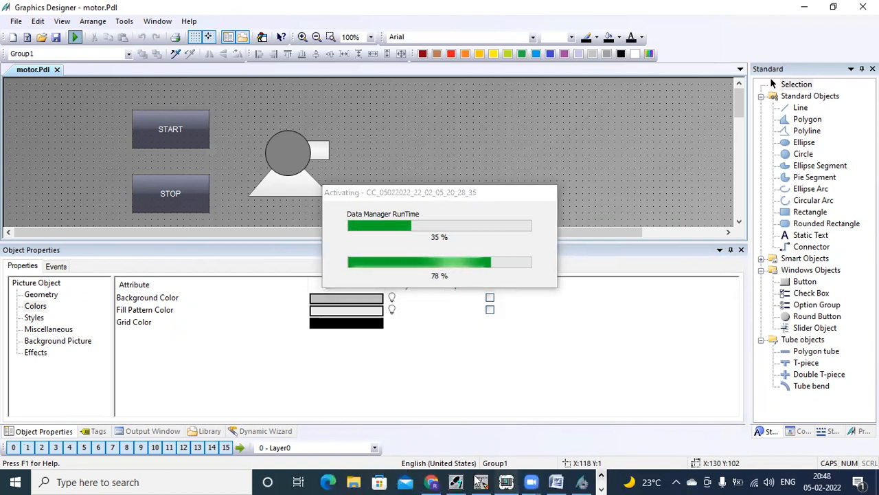
Step: Switch to LAD/STL/FBD and arrange the online OB1 window beside WinCC-Runtime, widening the runtime window to show the whole motor symbol
mouse_move(483, 481)
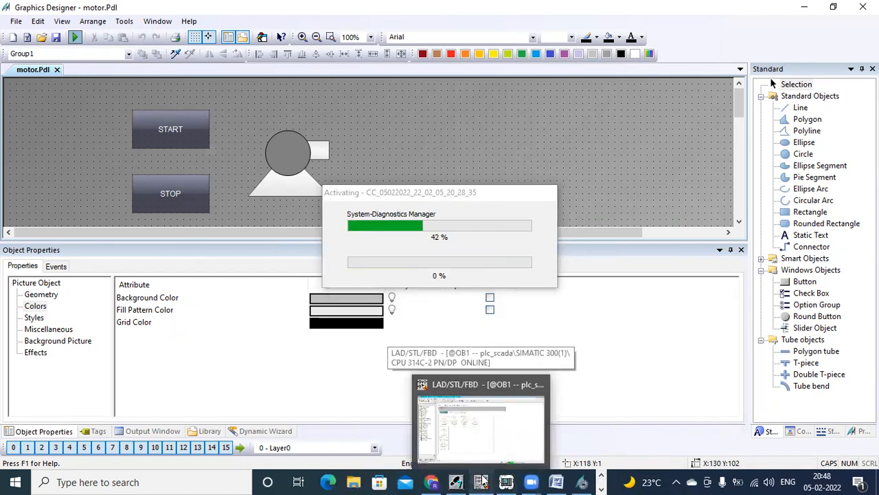
left_click(483, 481)
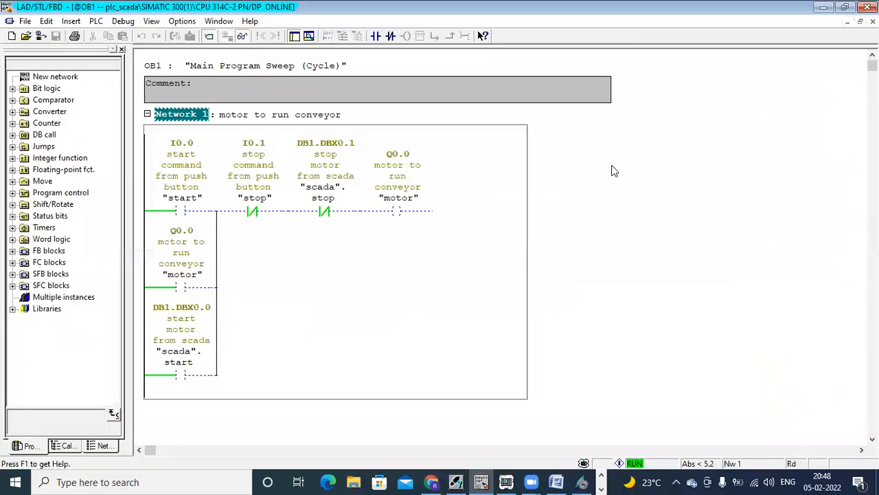
left_click(846, 7)
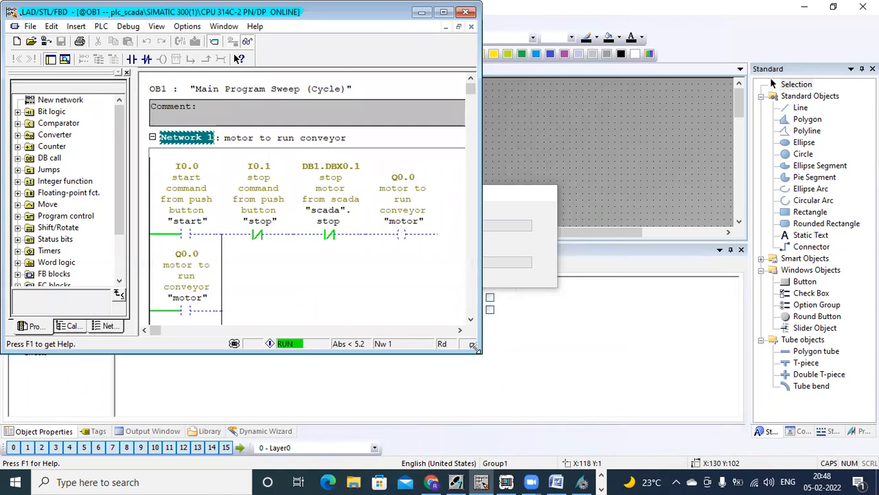
left_click_drag(474, 345, 472, 455)
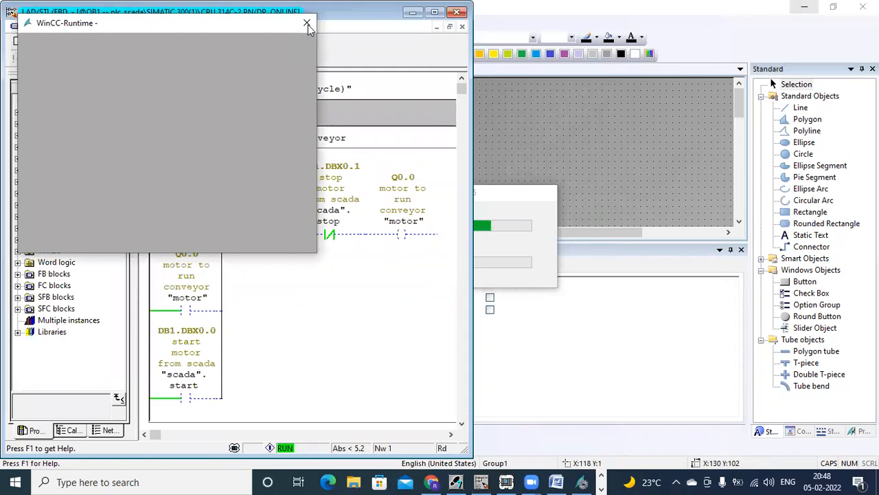
left_click(308, 26)
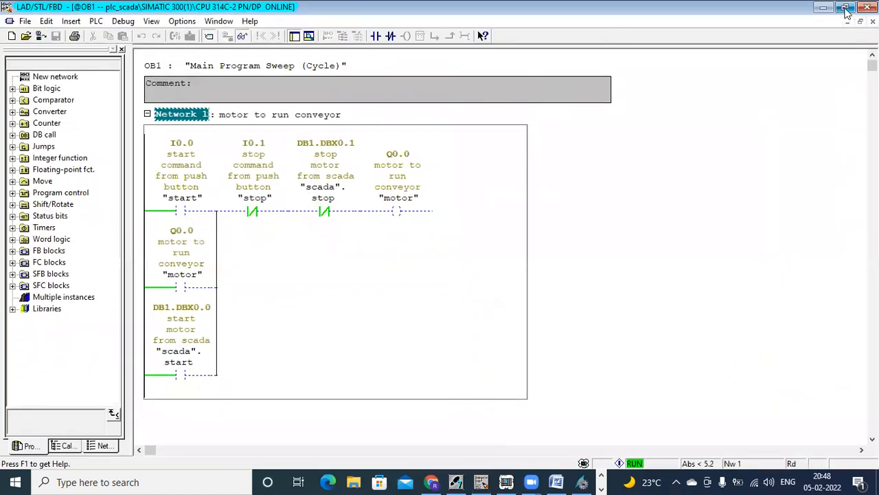
left_click(845, 6)
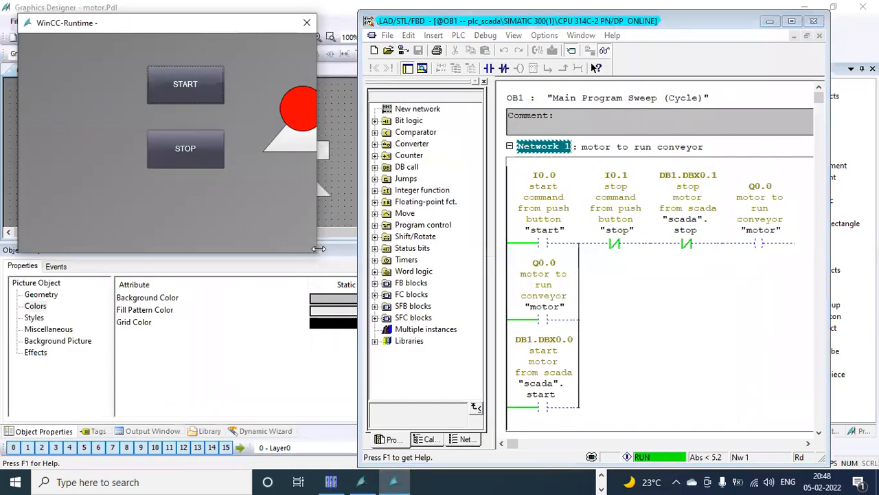
left_click_drag(318, 248, 376, 250)
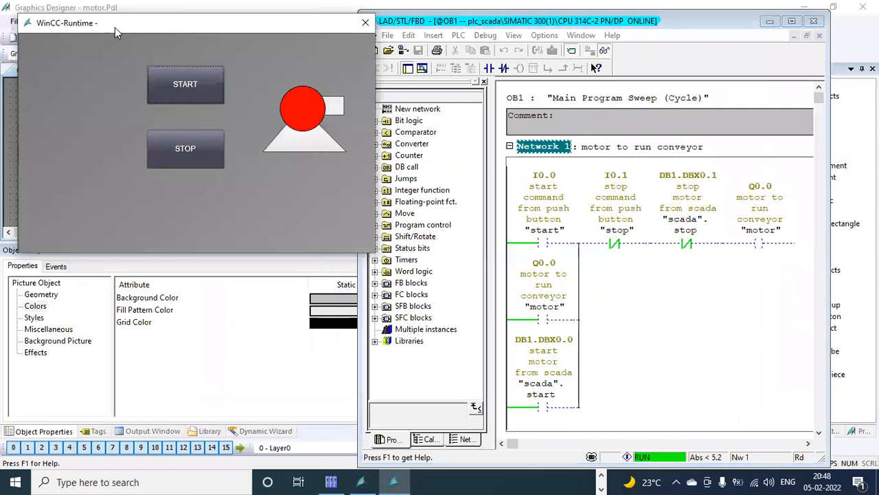
left_click_drag(115, 26, 87, 68)
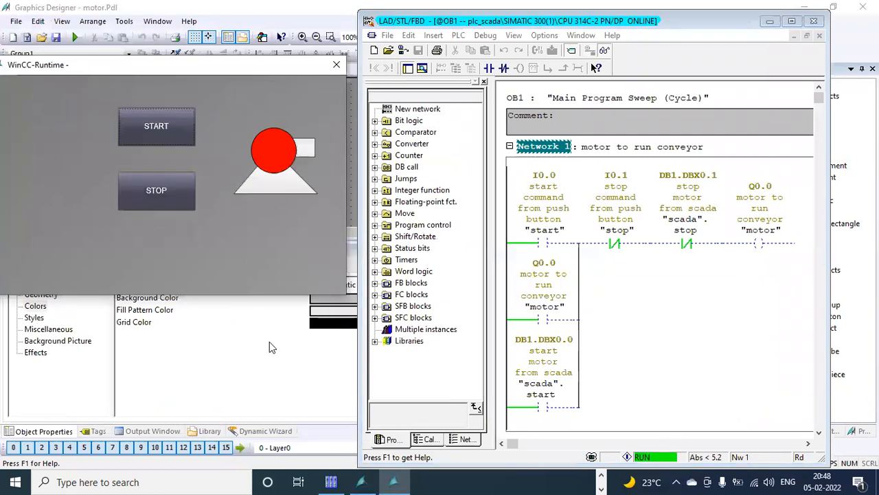
Step: Switch to S7-PLCSIM and place its window below the runtime picture, clear of the ladder network
left_click(601, 475)
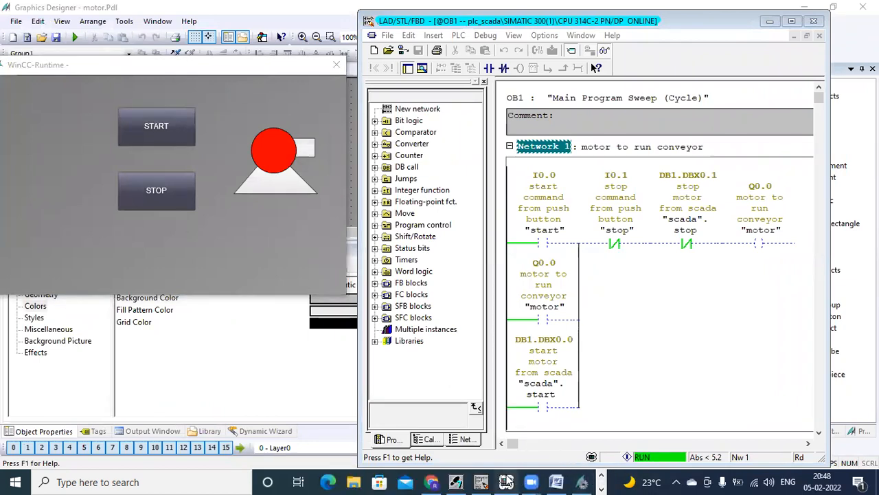
left_click(506, 481)
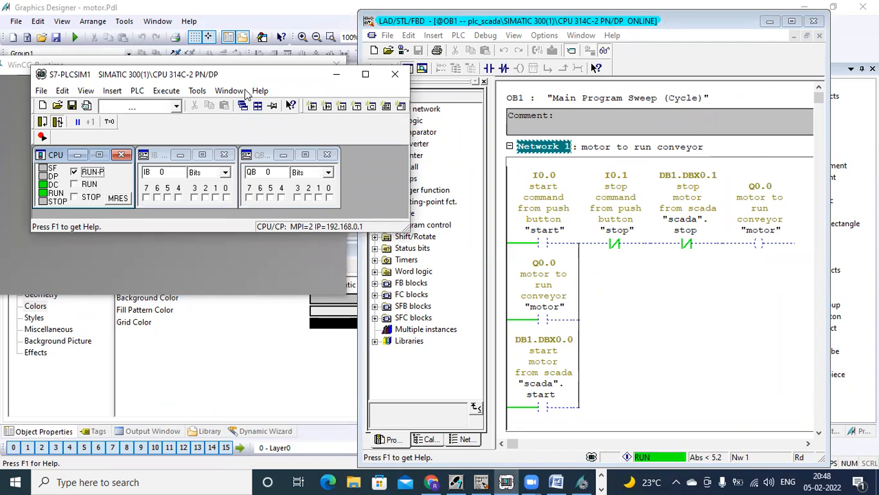
left_click_drag(246, 76, 223, 307)
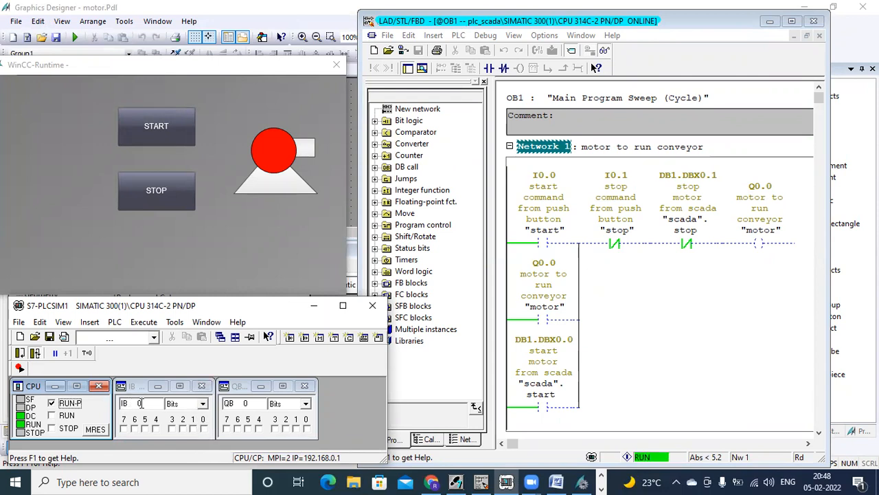
Step: Pulse input bit 0 of IB 0 on and off to start the motor, and pick output bit 0 of QB 0
left_click(205, 429)
left_click(204, 429)
left_click(205, 428)
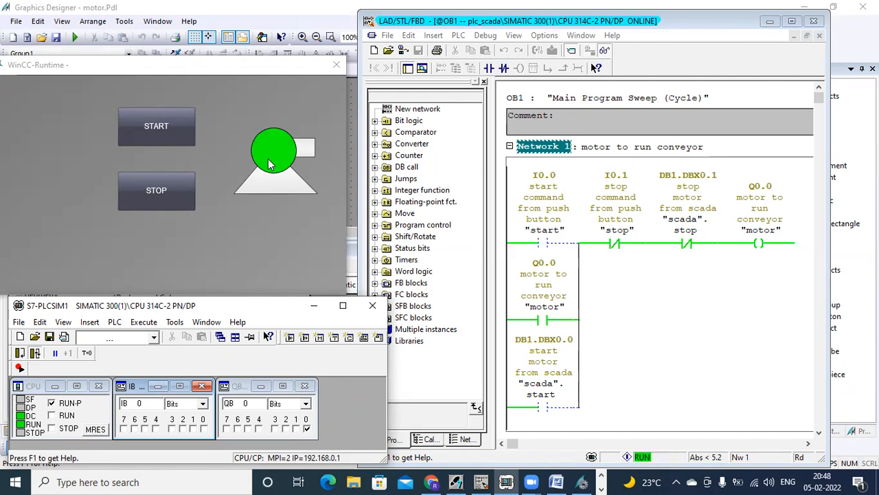
left_click(307, 429)
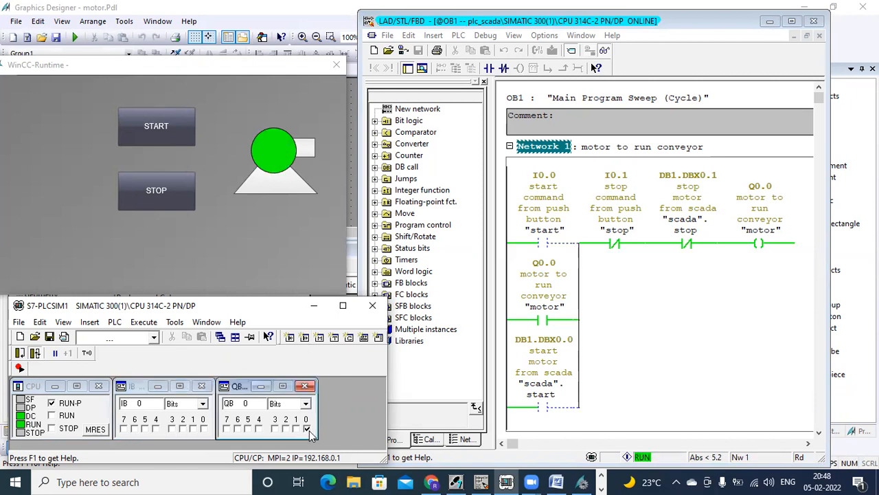
Step: Pulse input bit 0 of IB 0 on and off again, and pulse input bit 1 to stop the motor
left_click(203, 429)
left_click(203, 428)
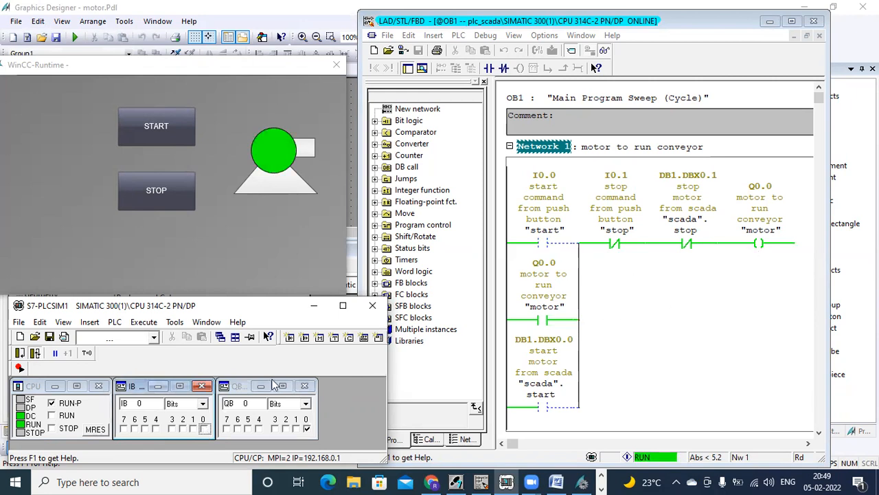
left_click(193, 429)
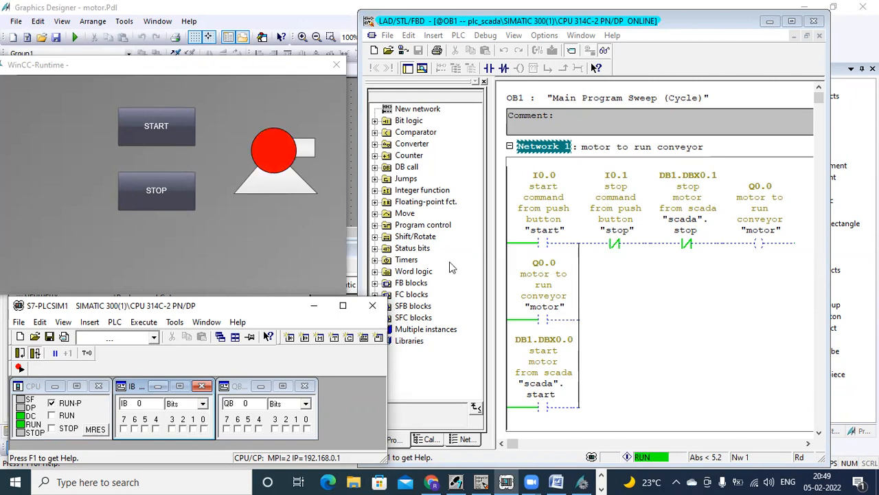
Step: Test the runtime picture's START and STOP commands by starting and stopping the motor twice, and widen the WinCC-Runtime window slightly
left_click(175, 129)
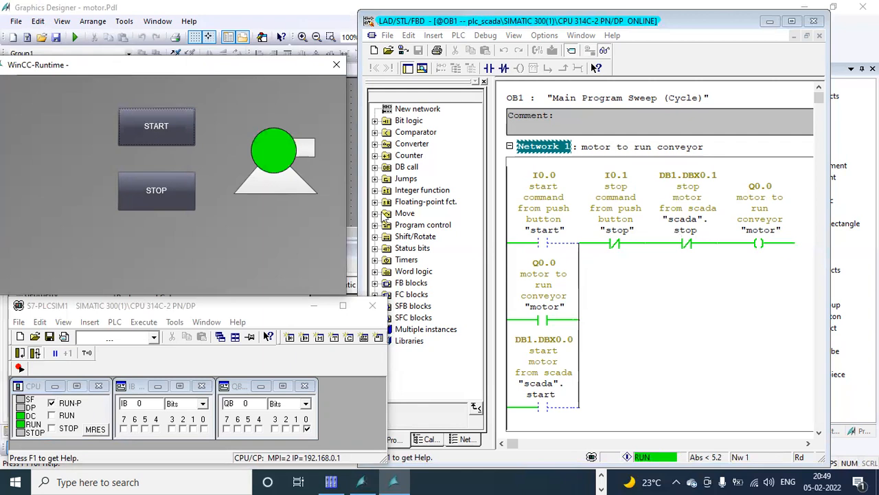
left_click(160, 195)
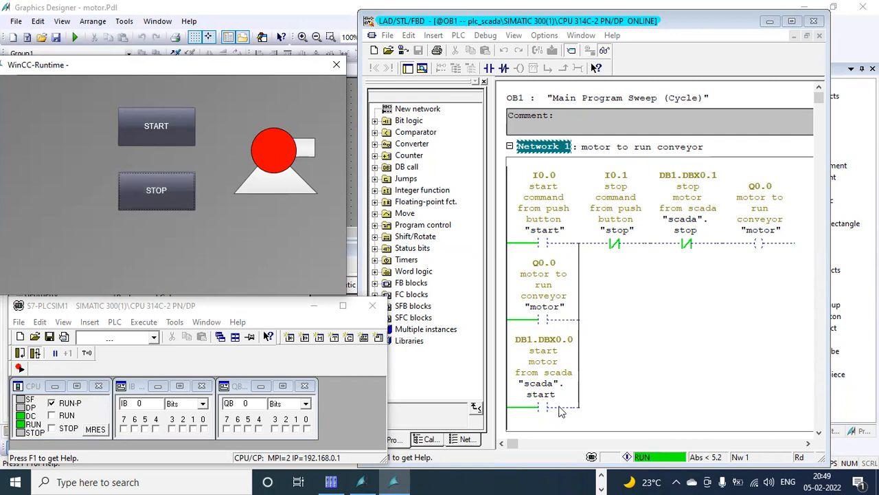
left_click(158, 131)
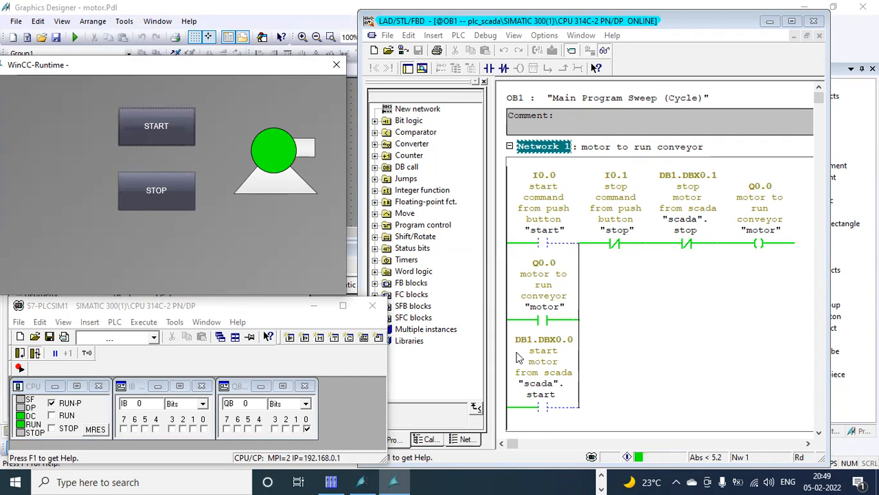
left_click(167, 191)
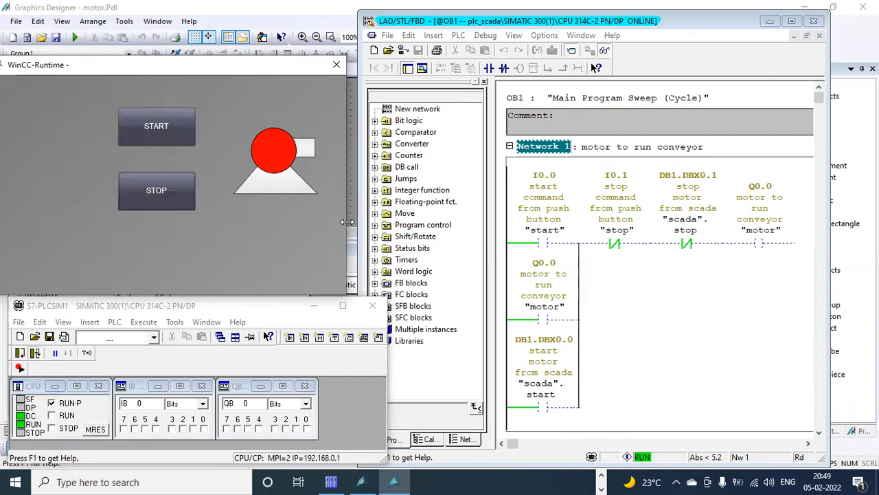
left_click_drag(347, 222, 382, 238)
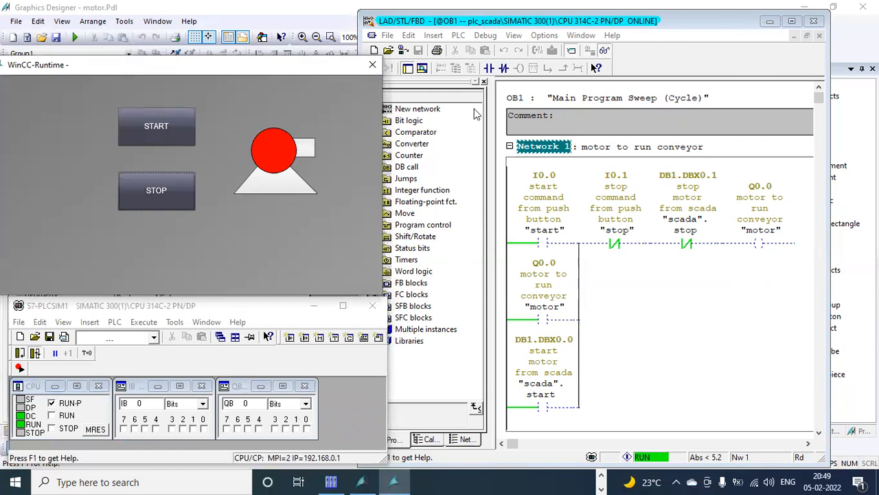